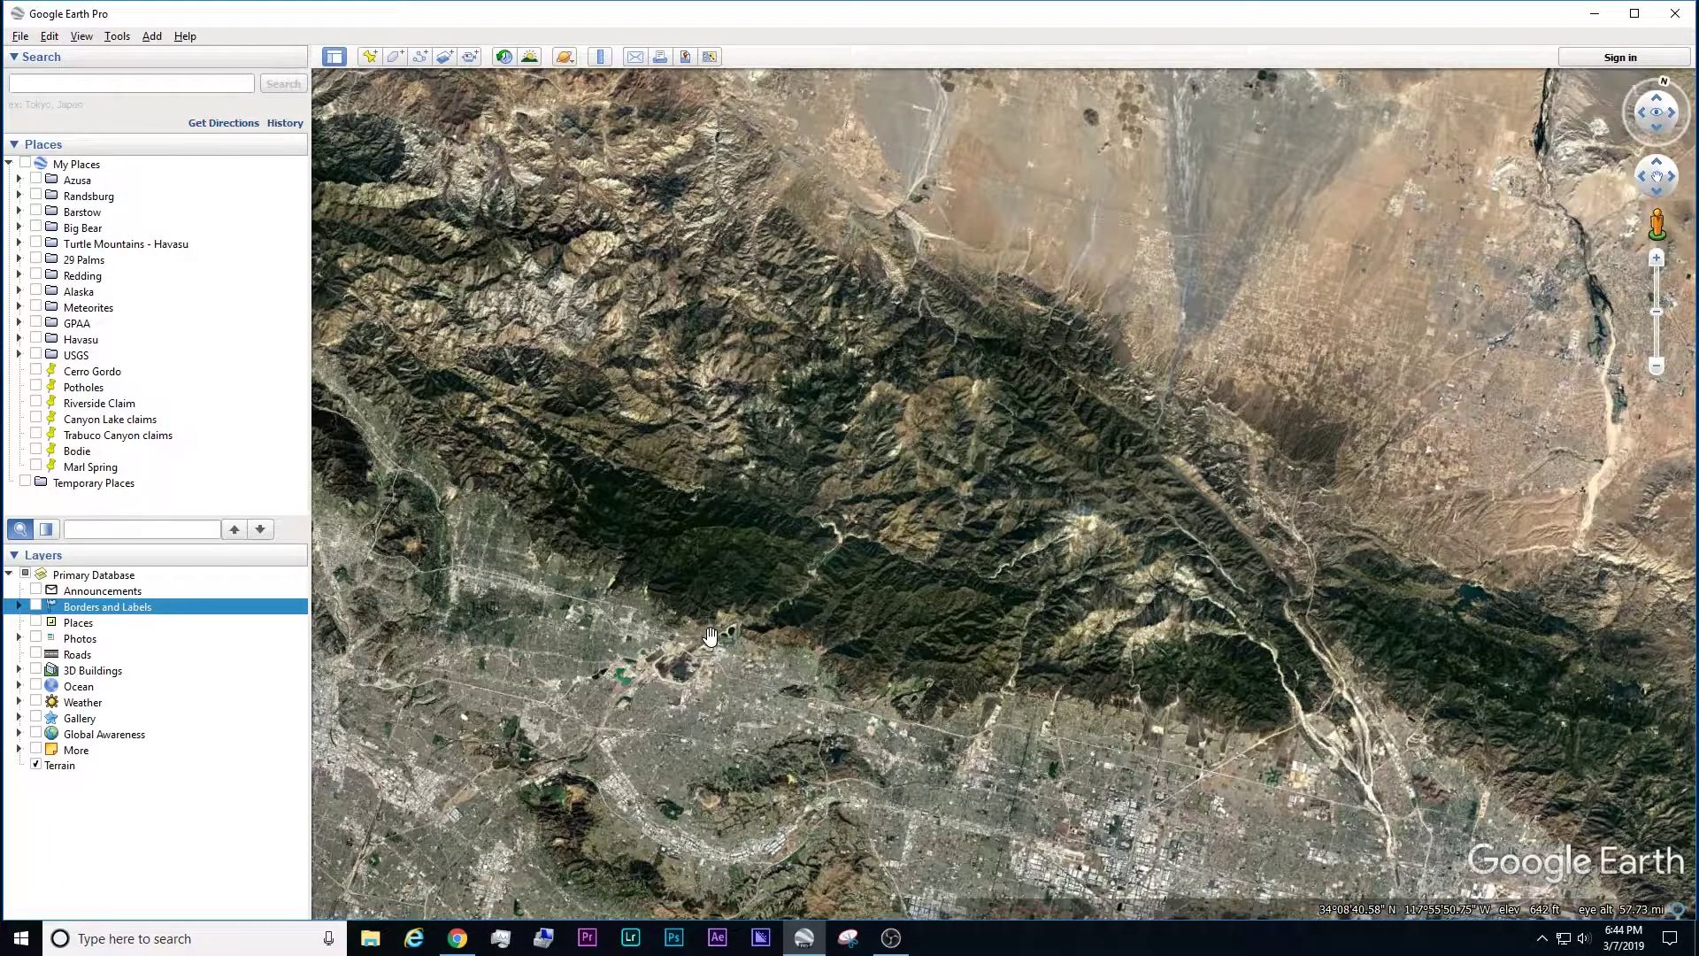
- Switch to Chrome and open the Geologic maps of US states page from the USGS site's Geology section
click(470, 940)
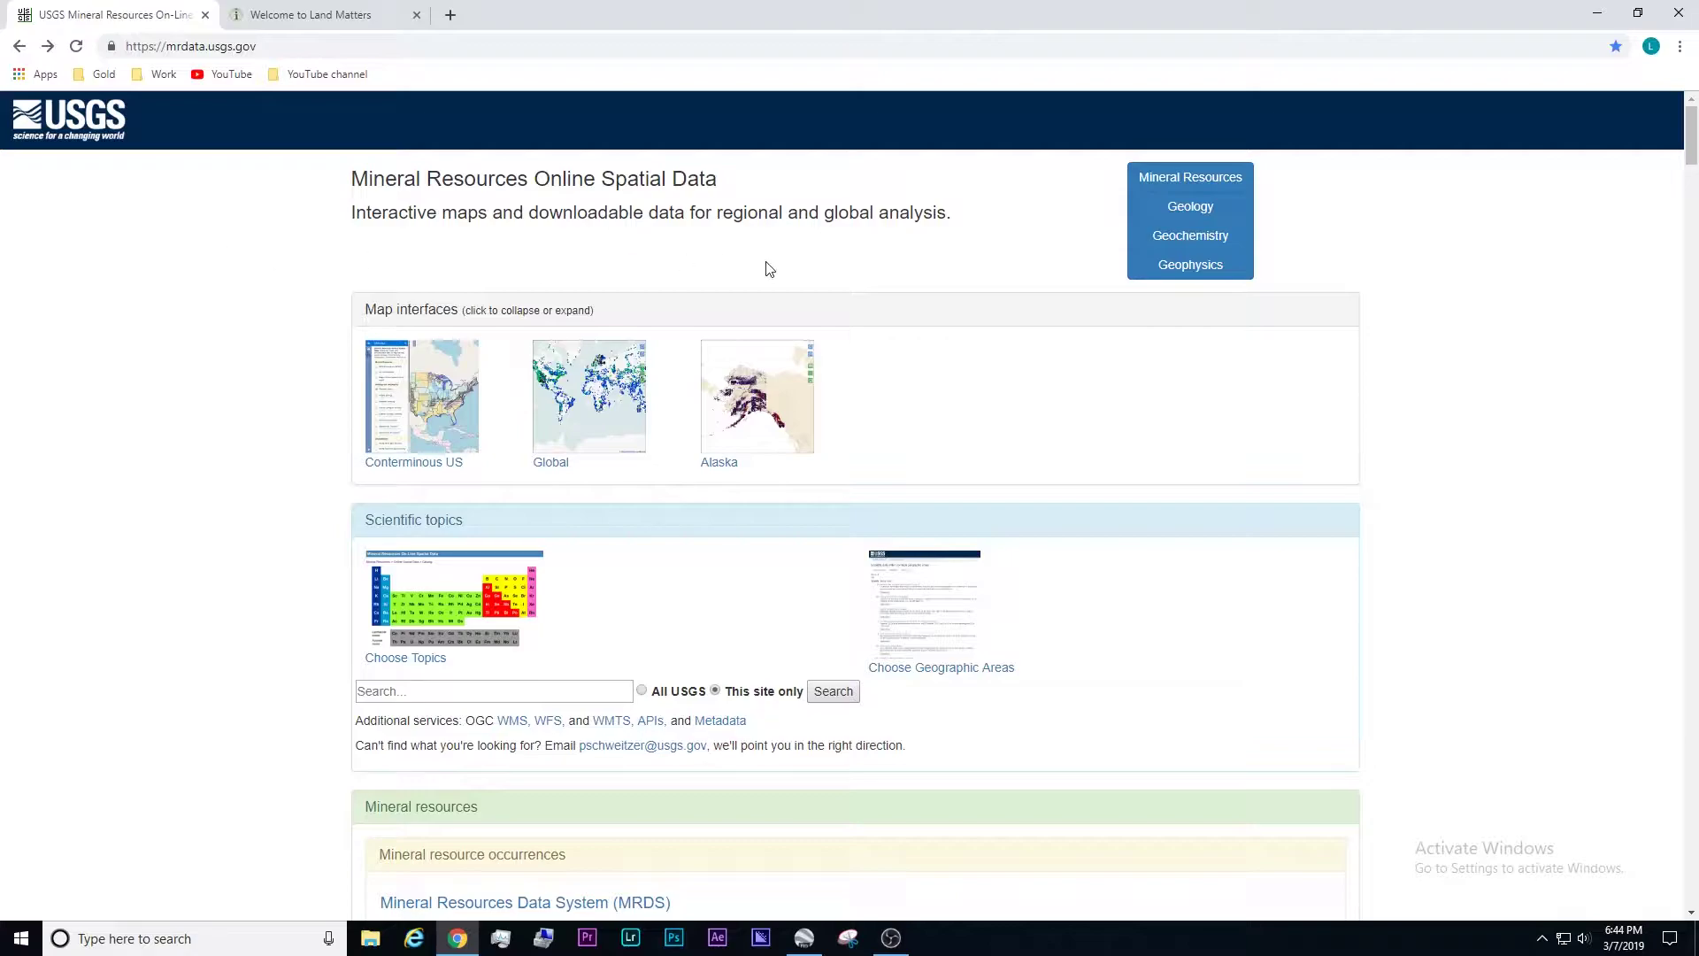
click(1200, 216)
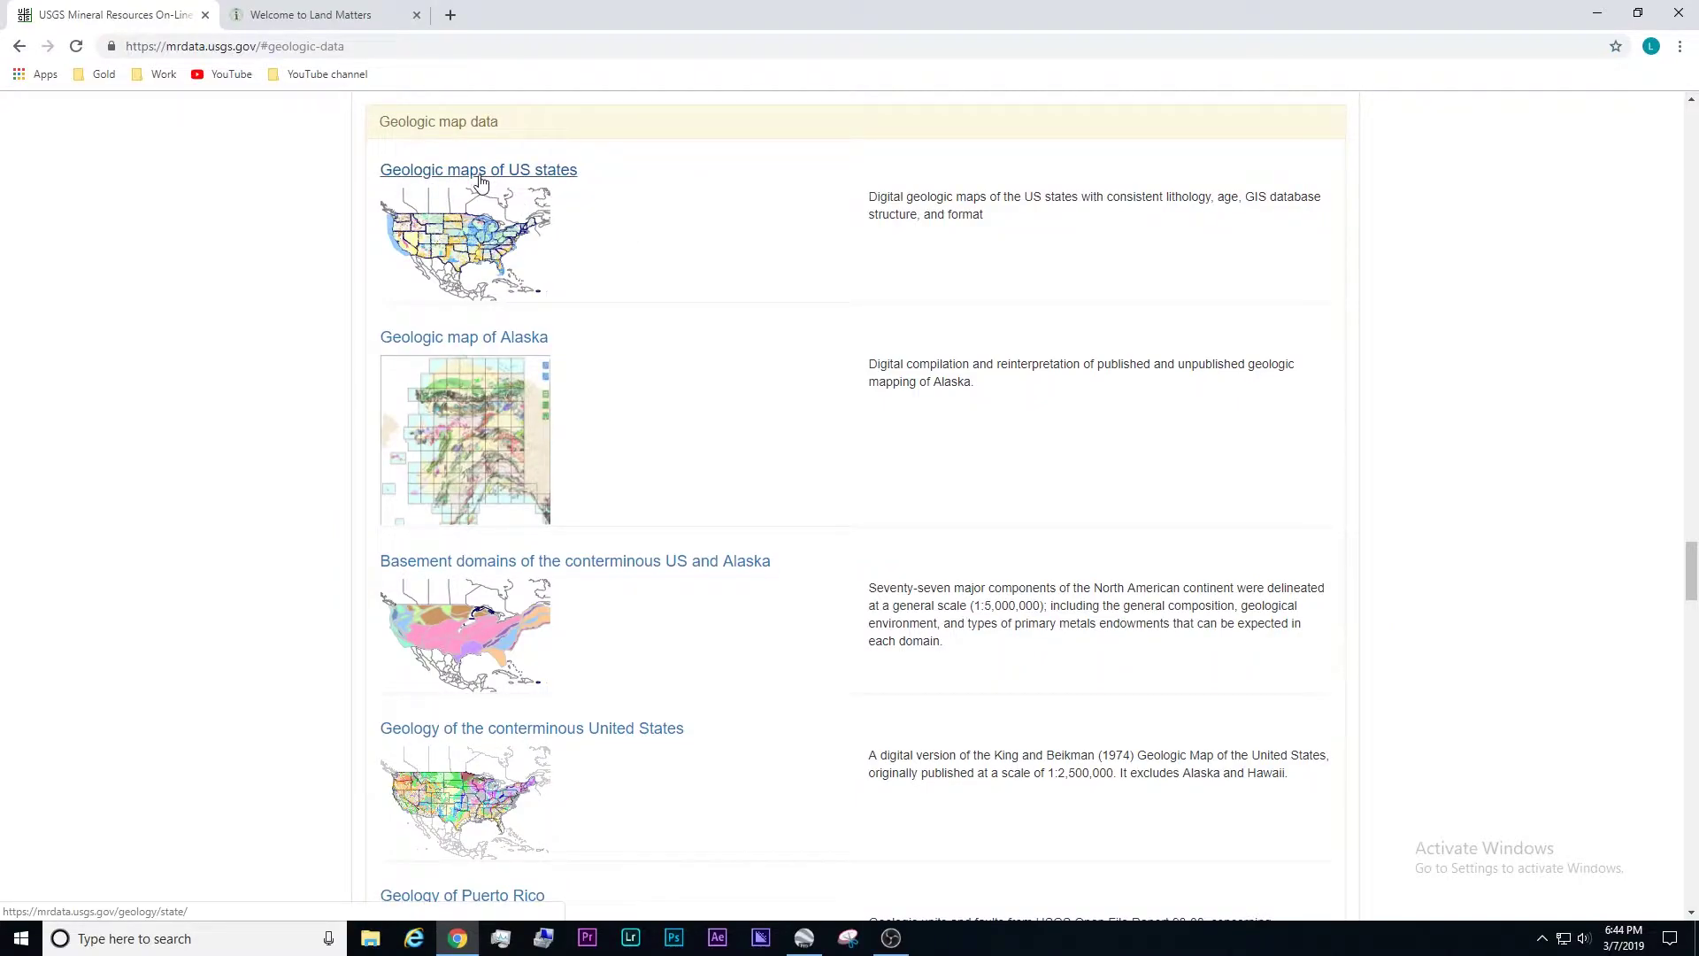
click(479, 171)
- Review the KML and KMZ downloads by state and open the Conterminous US interactive geologic map
scroll(219, 446, down, 2)
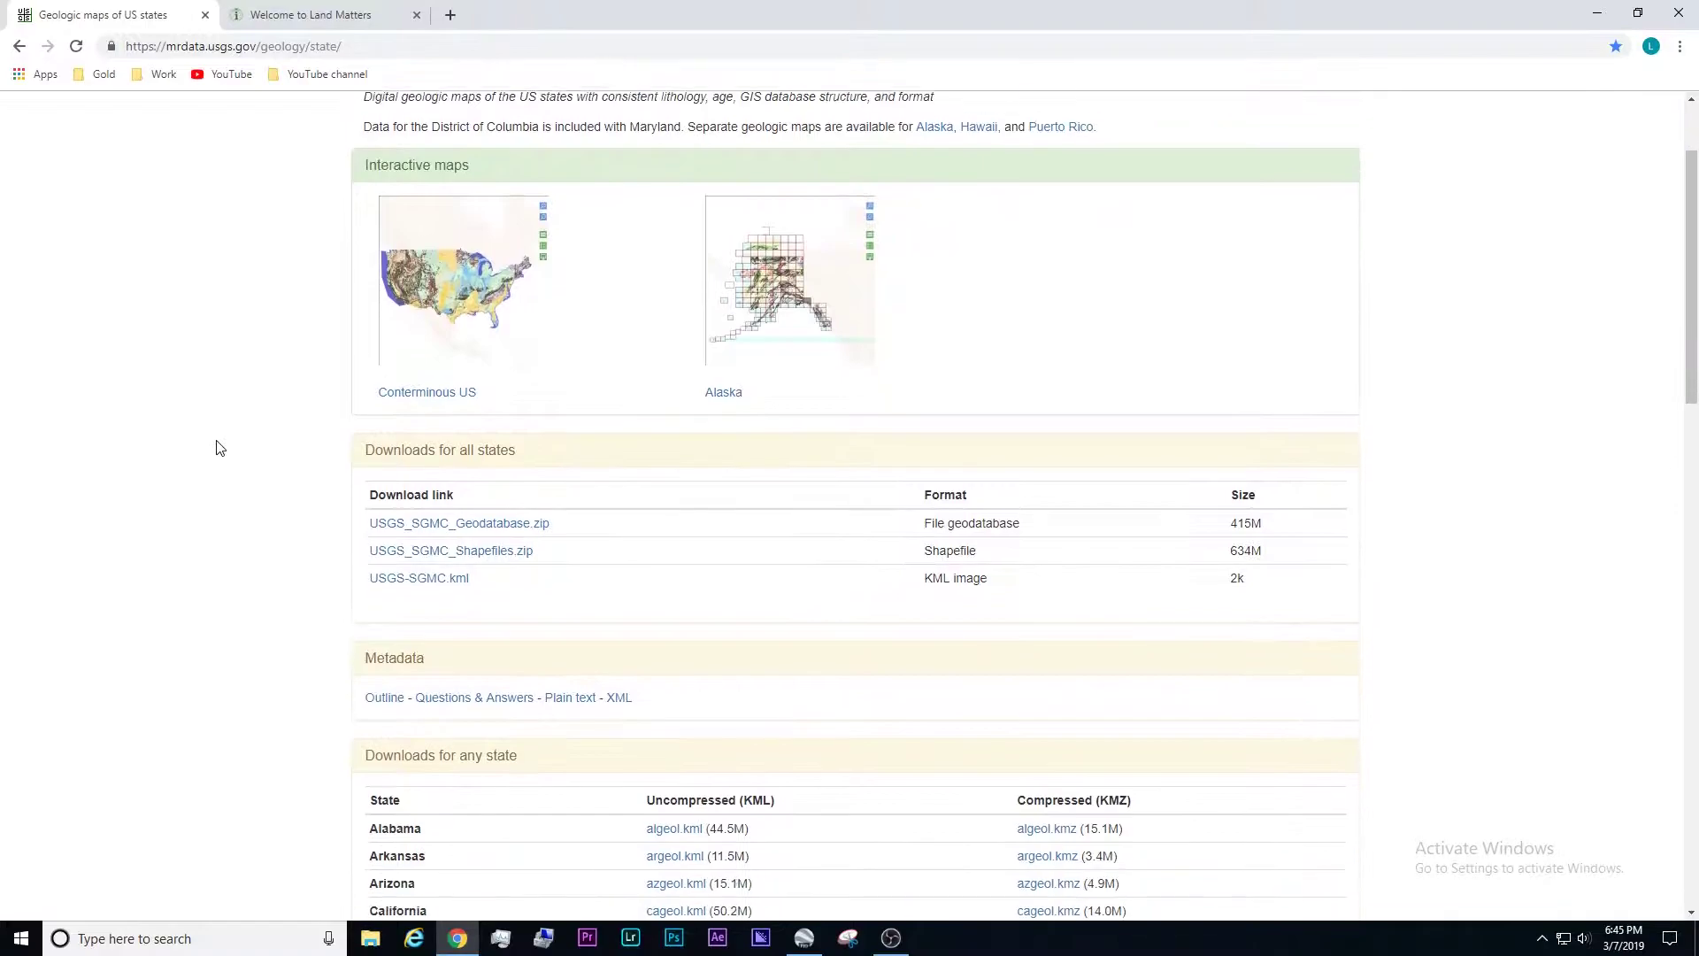
scroll(219, 446, down, 6)
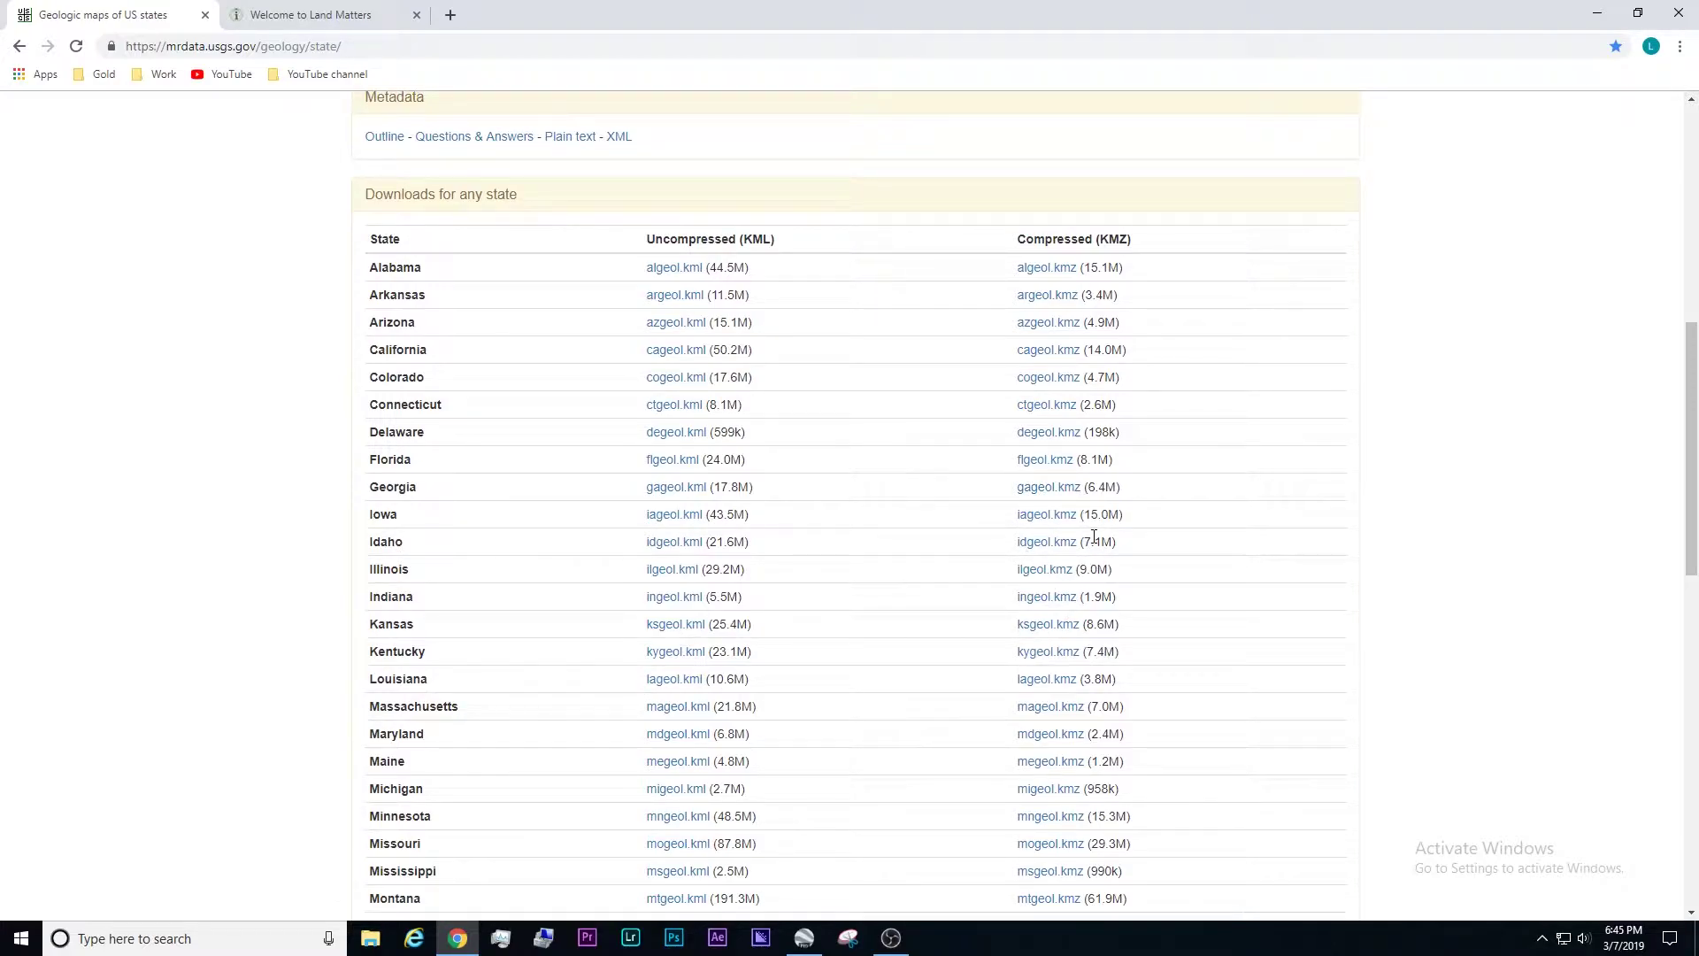
scroll(1087, 529, up, 7)
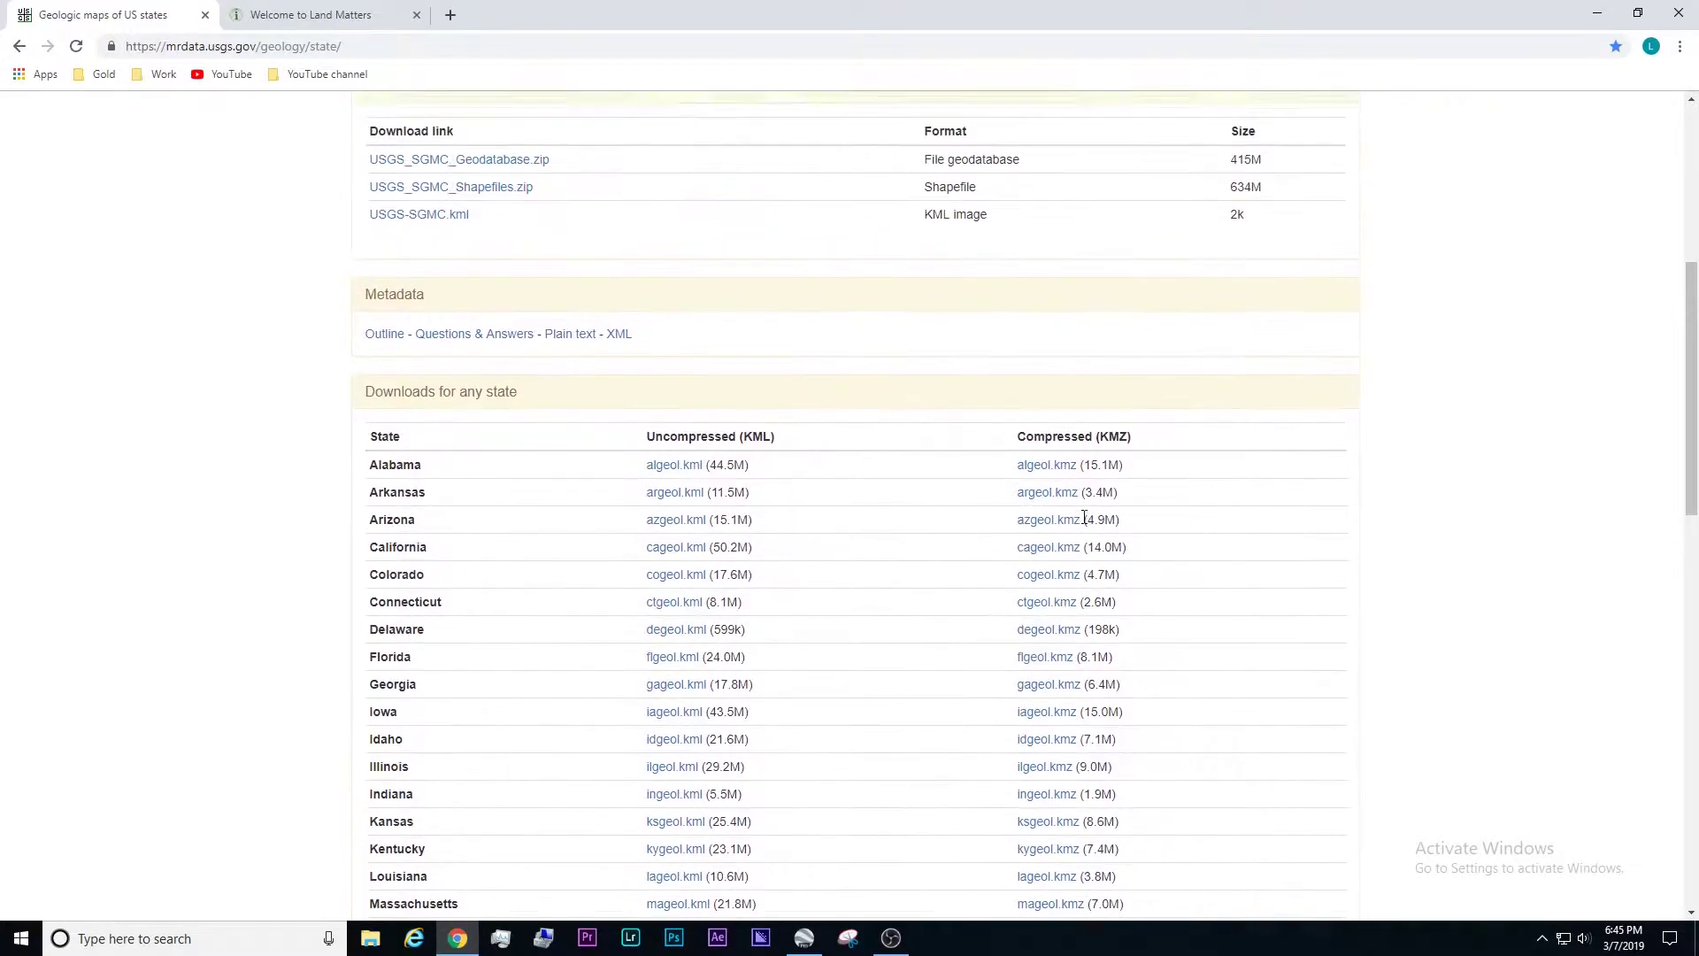
scroll(1086, 522, up, 1)
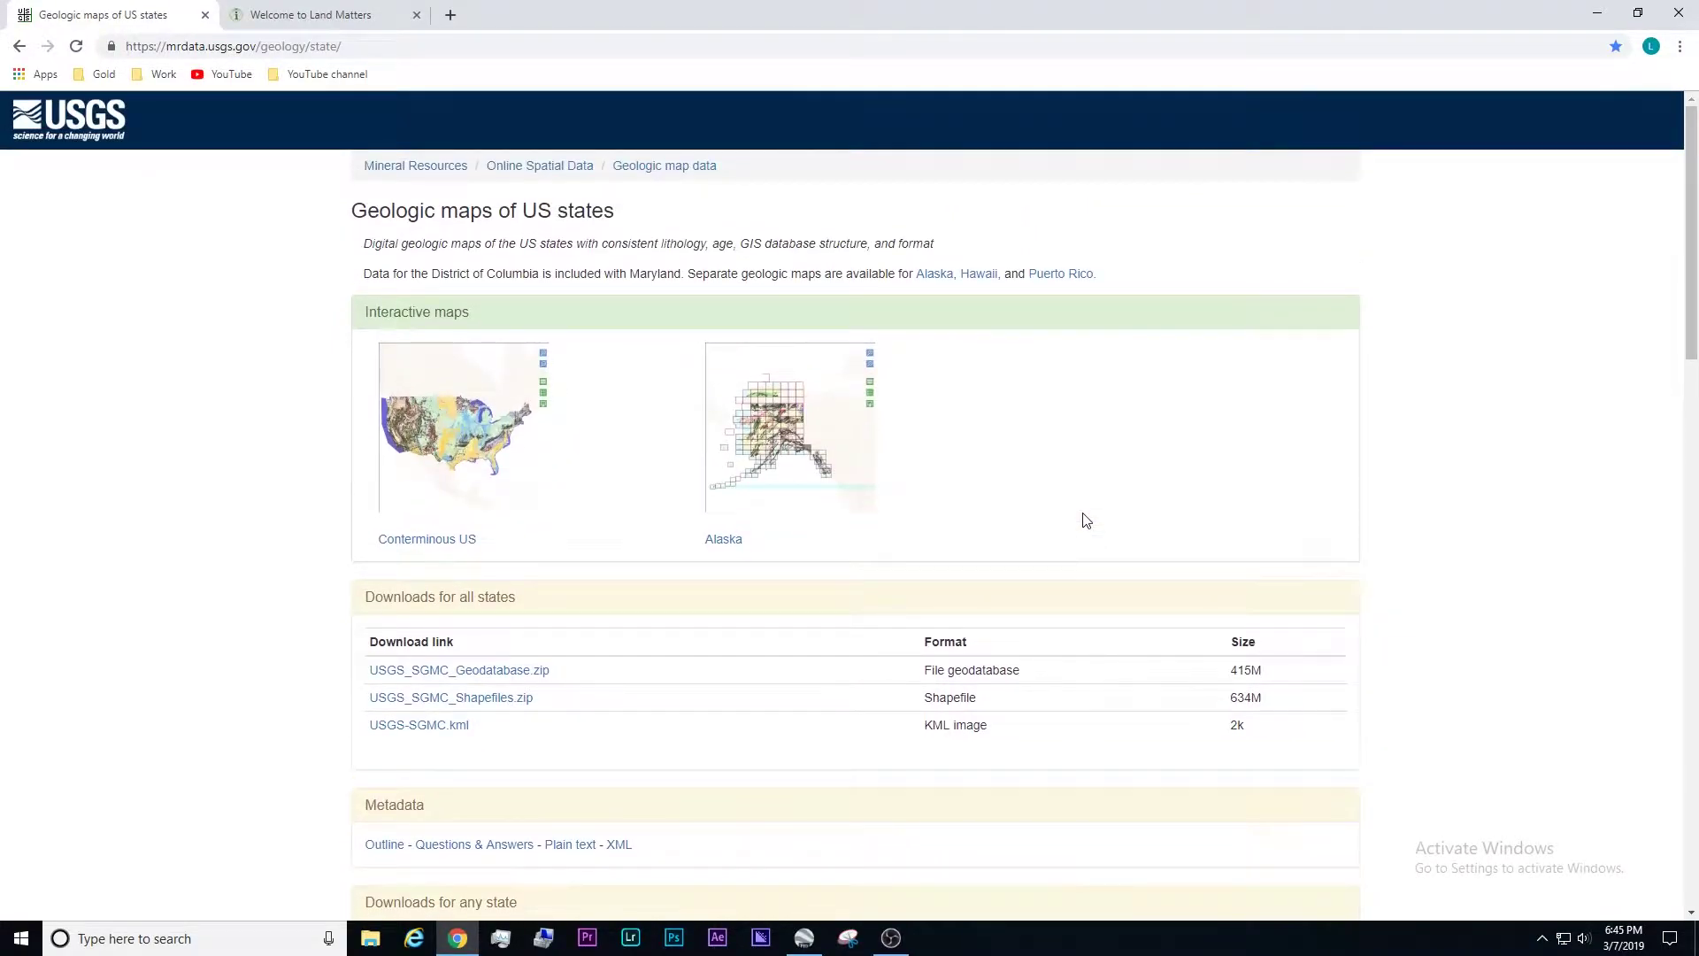
click(448, 428)
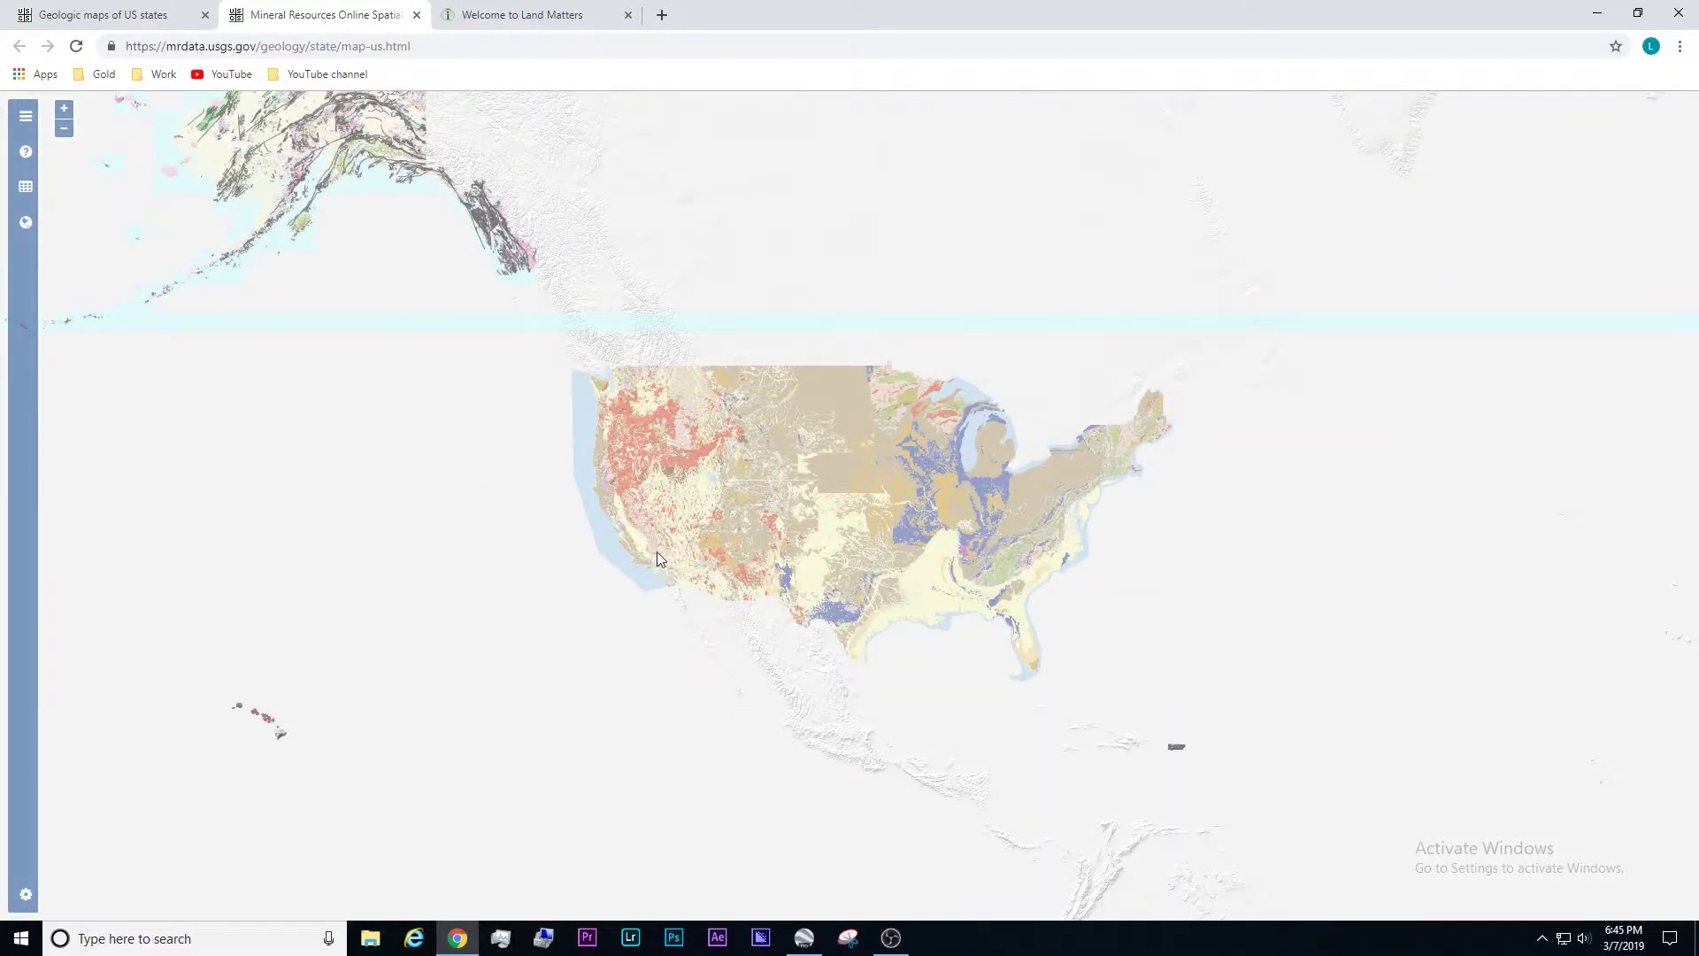
- Examine the geologic units in the Southern California mountains on the USGS interactive map
scroll(655, 555, up, 3)
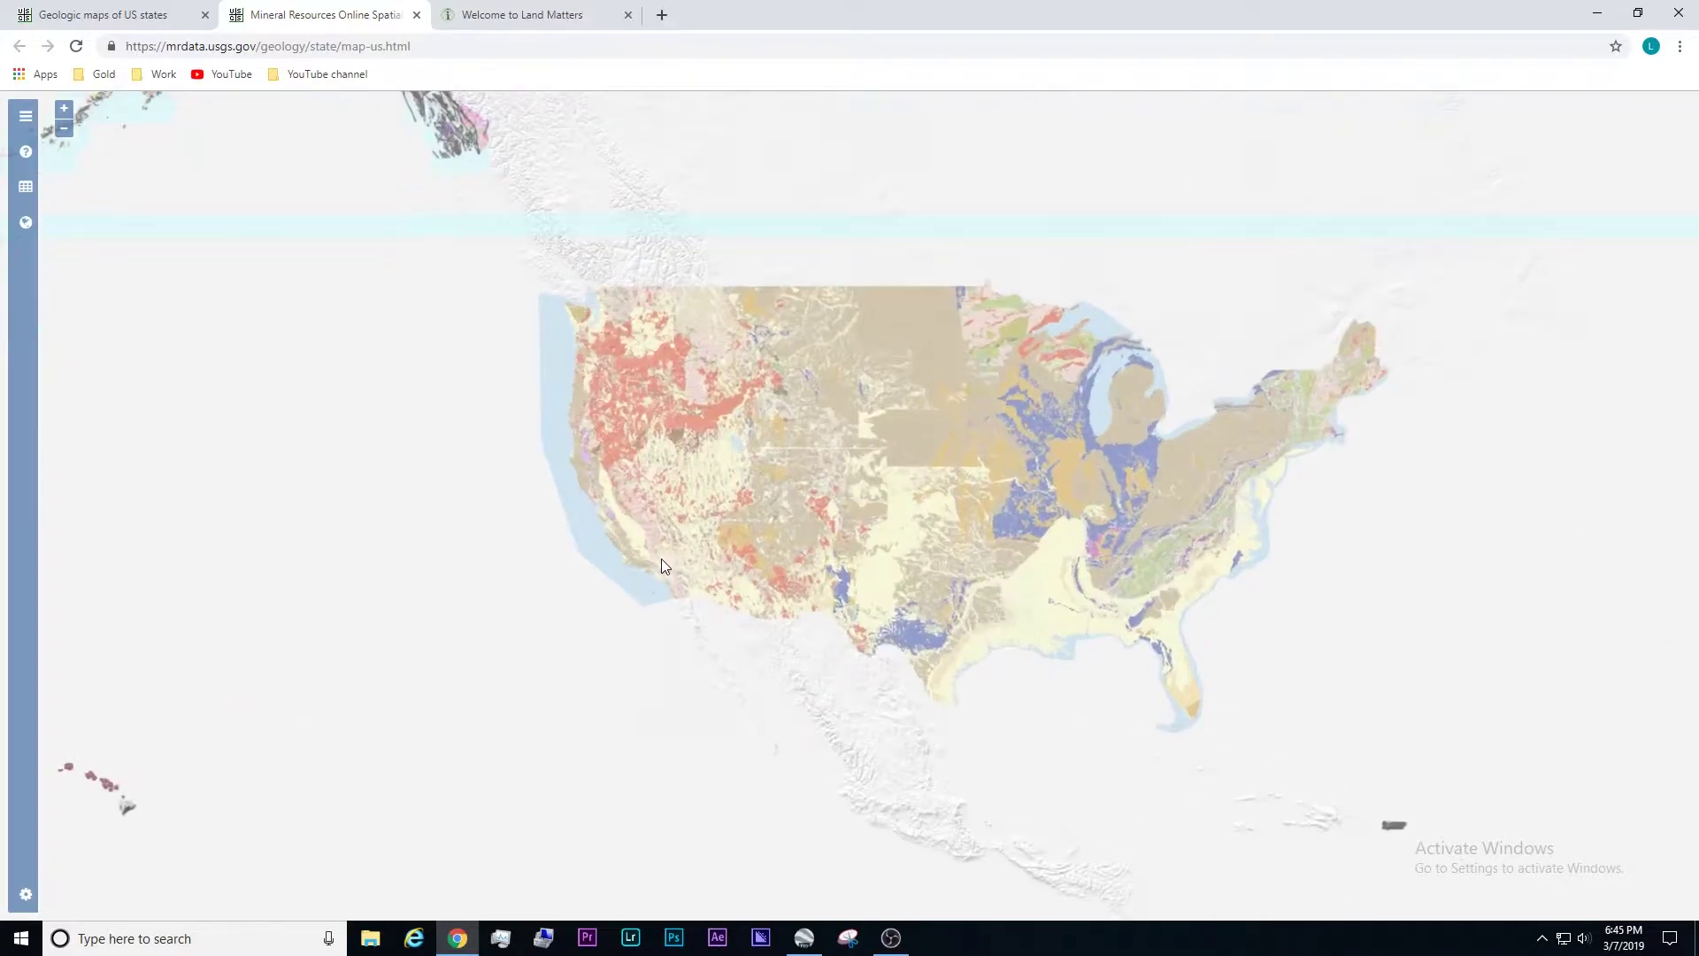
scroll(672, 579, up, 3)
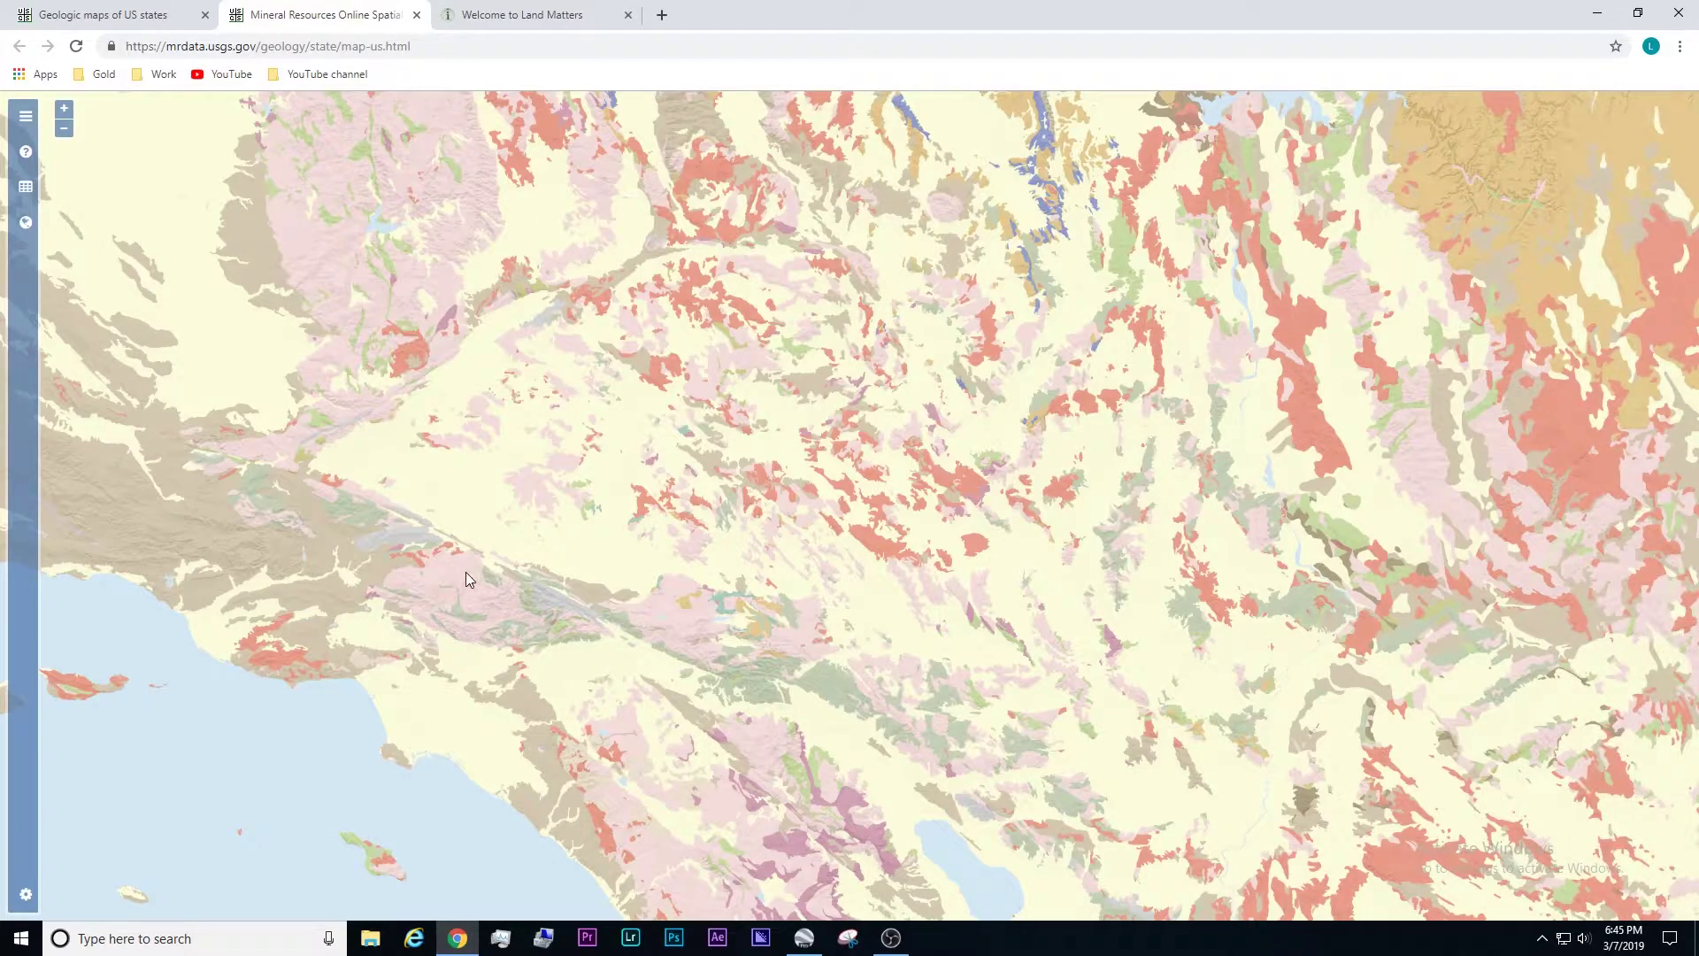
scroll(494, 625, up, 4)
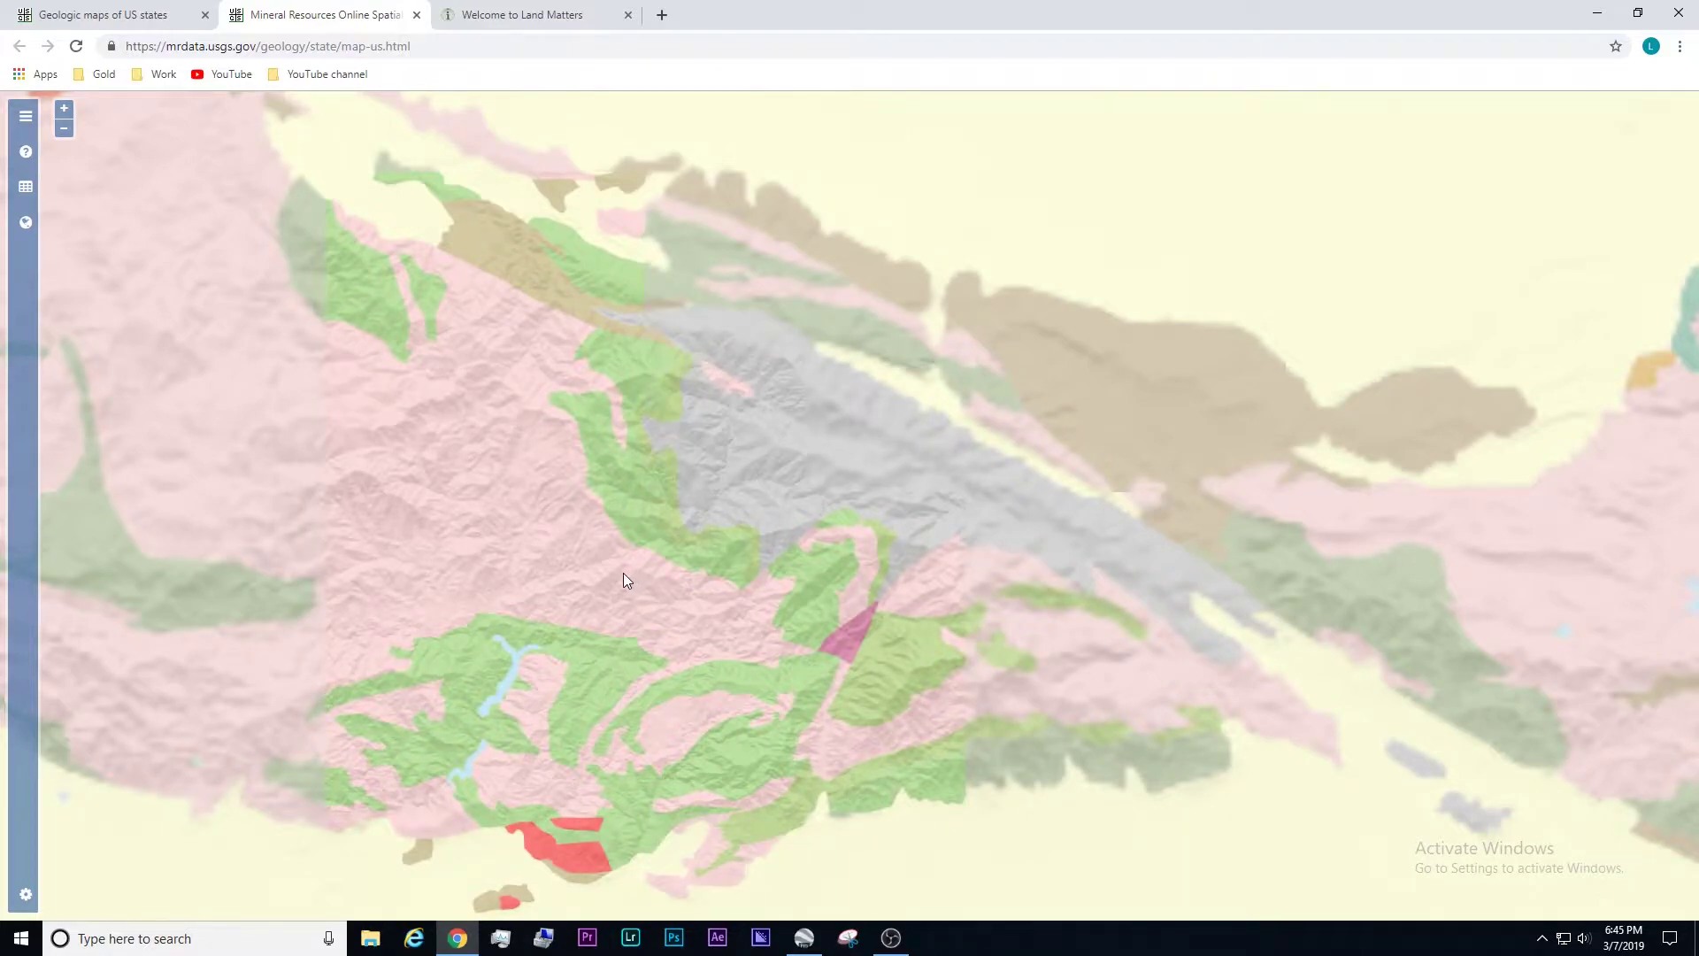
scroll(623, 581, up, 2)
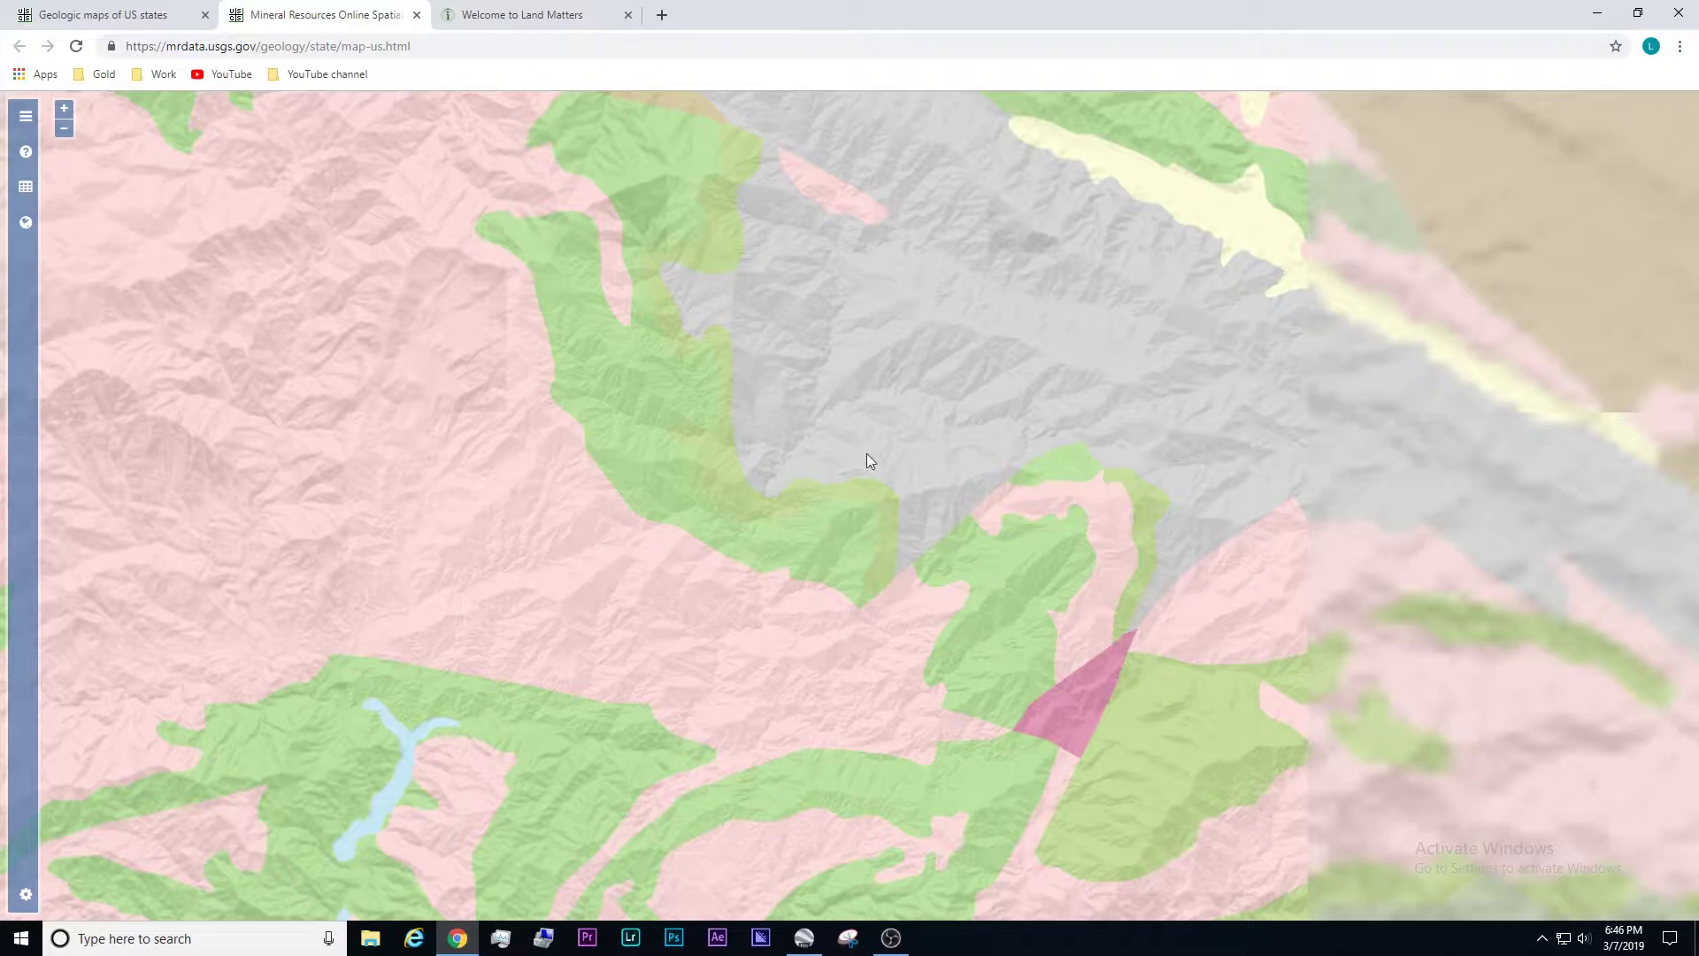
drag(826, 426, 888, 387)
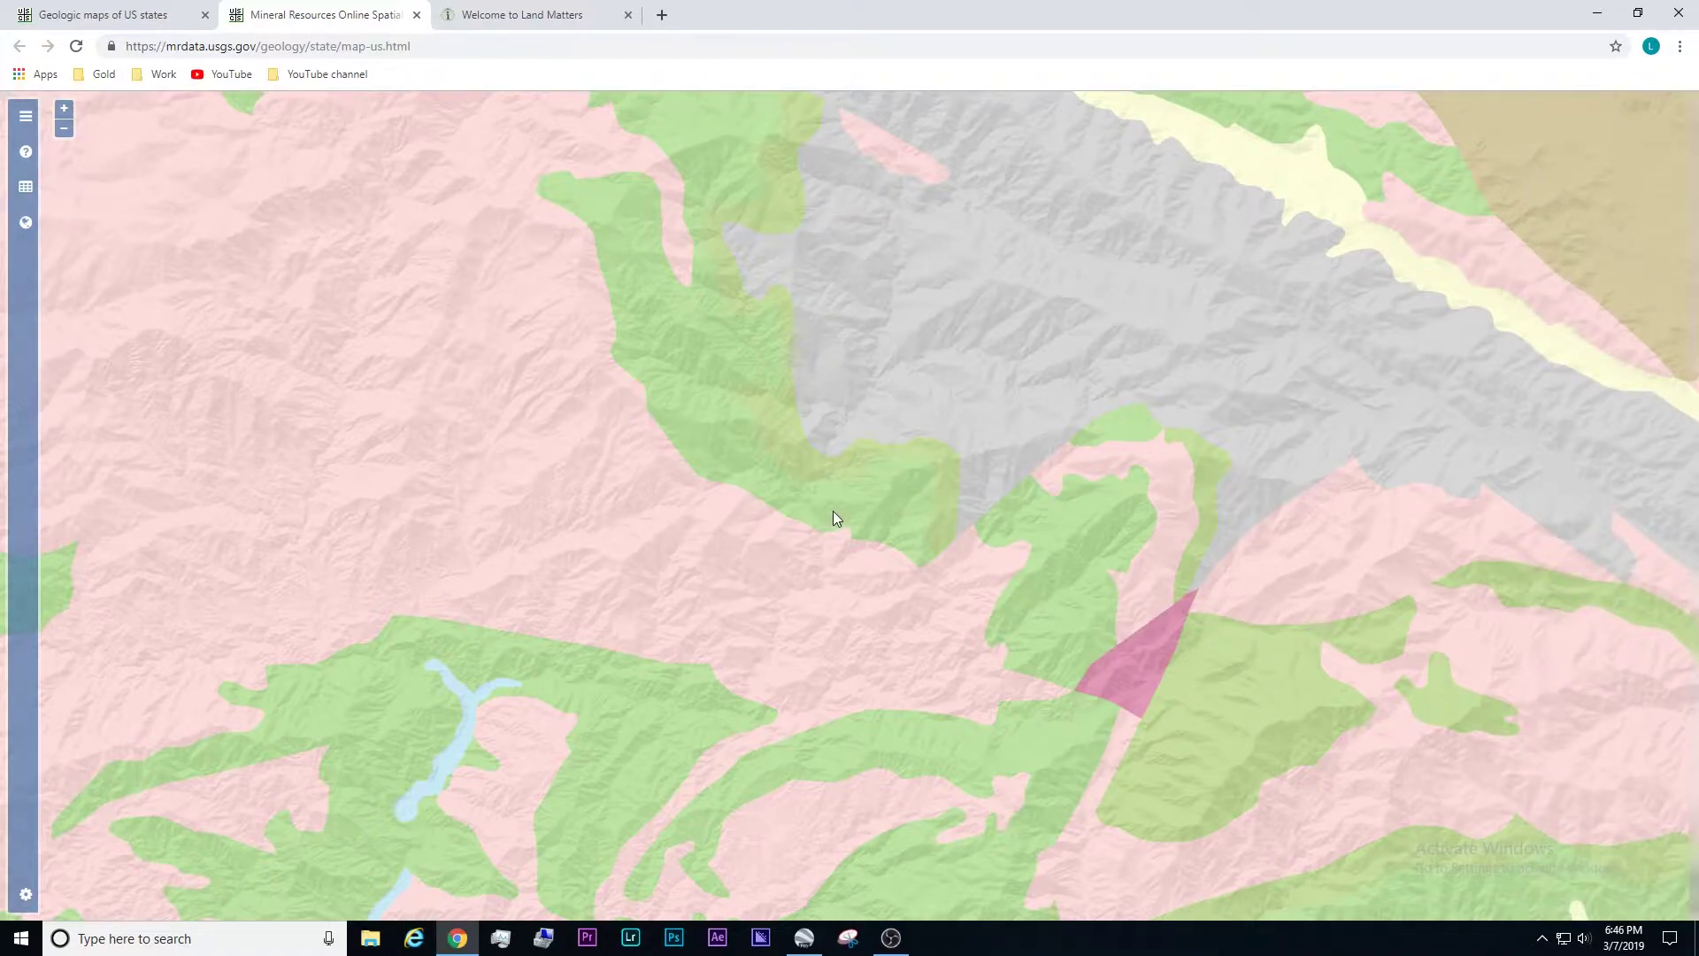
click(27, 120)
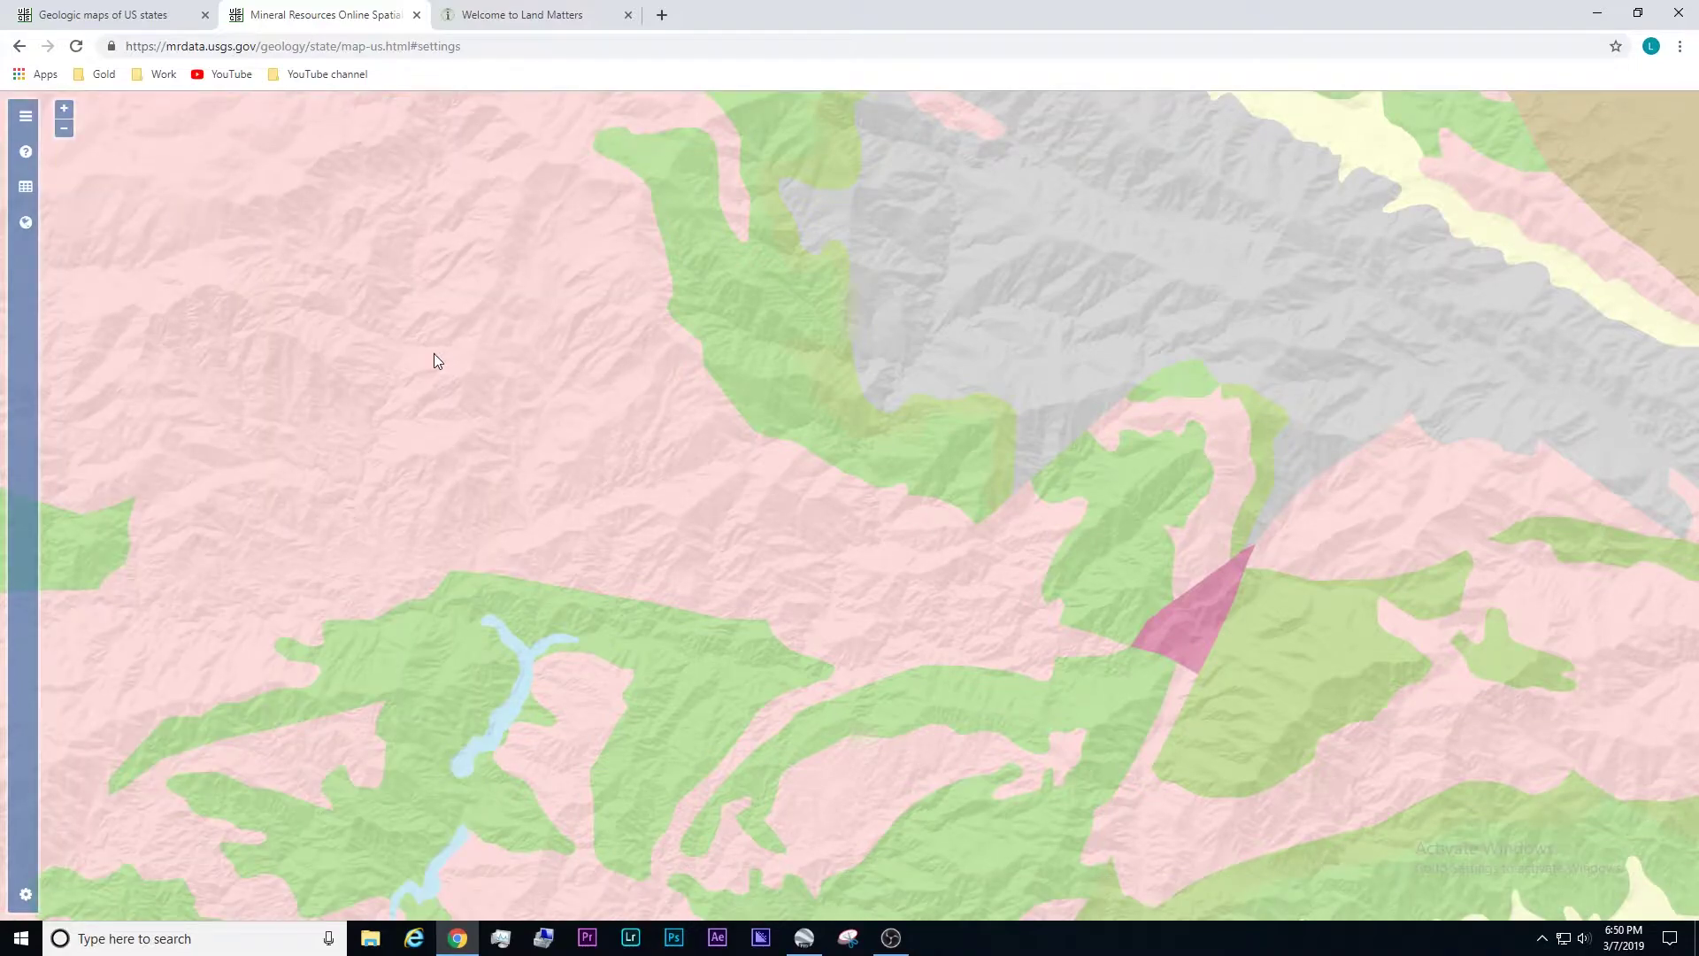
- Open the California state geology map from the Geology collection on the Land Matters site
key(ctrl+Tab)
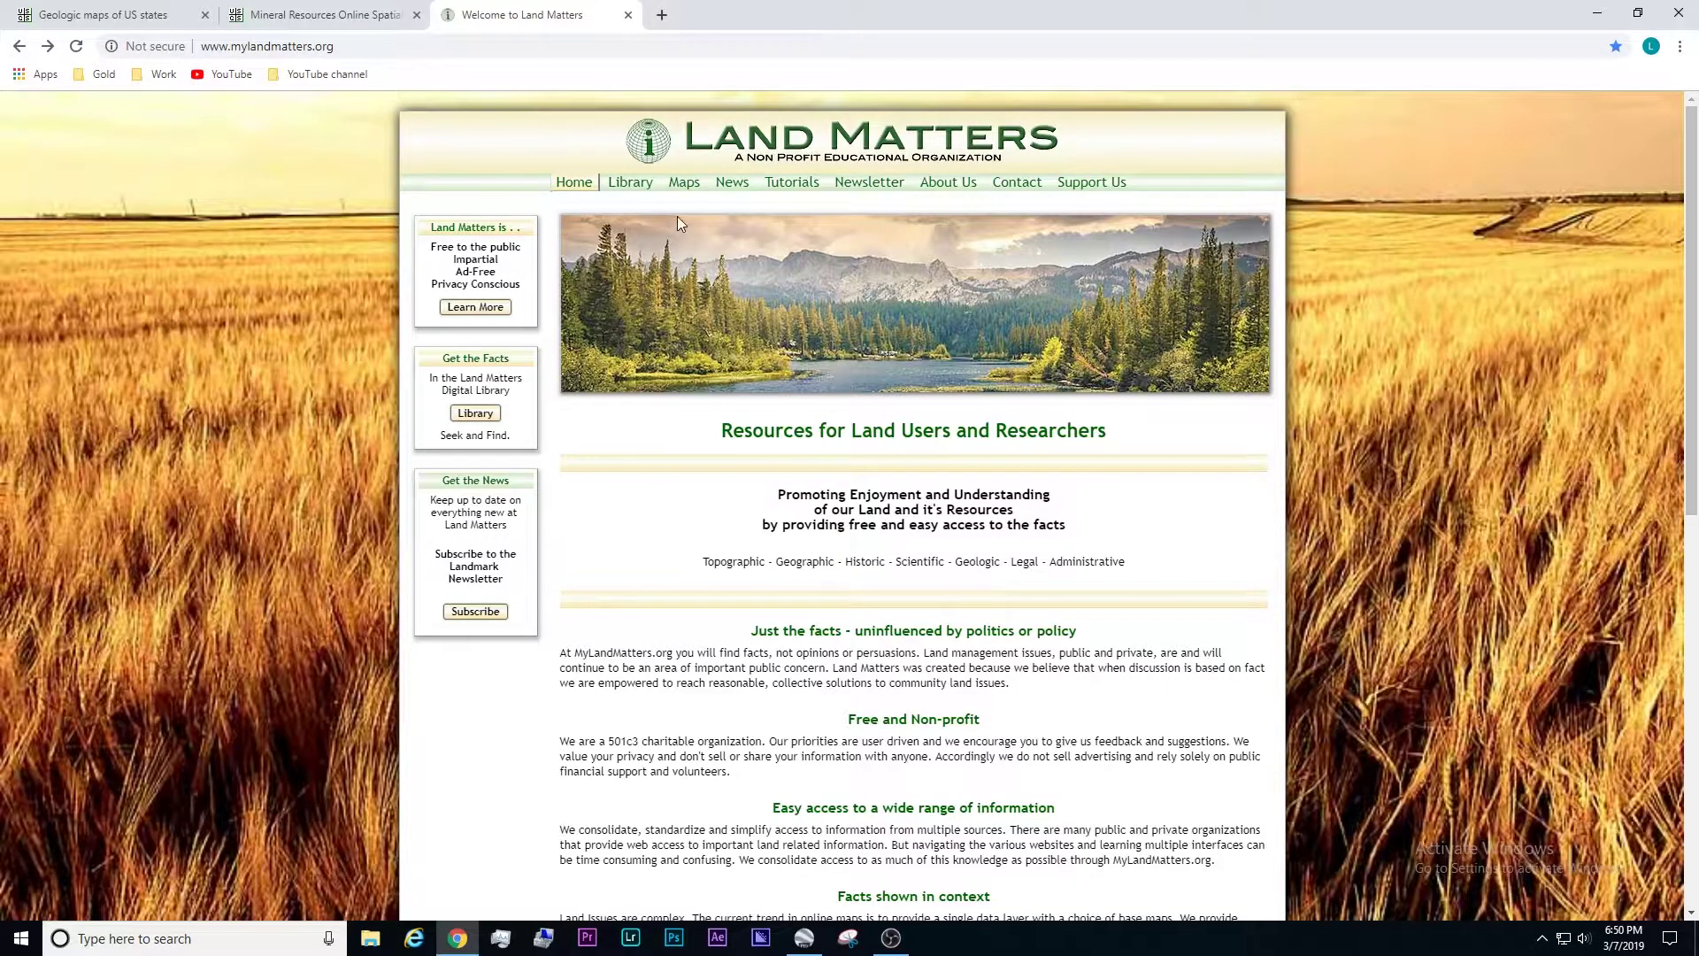
click(684, 184)
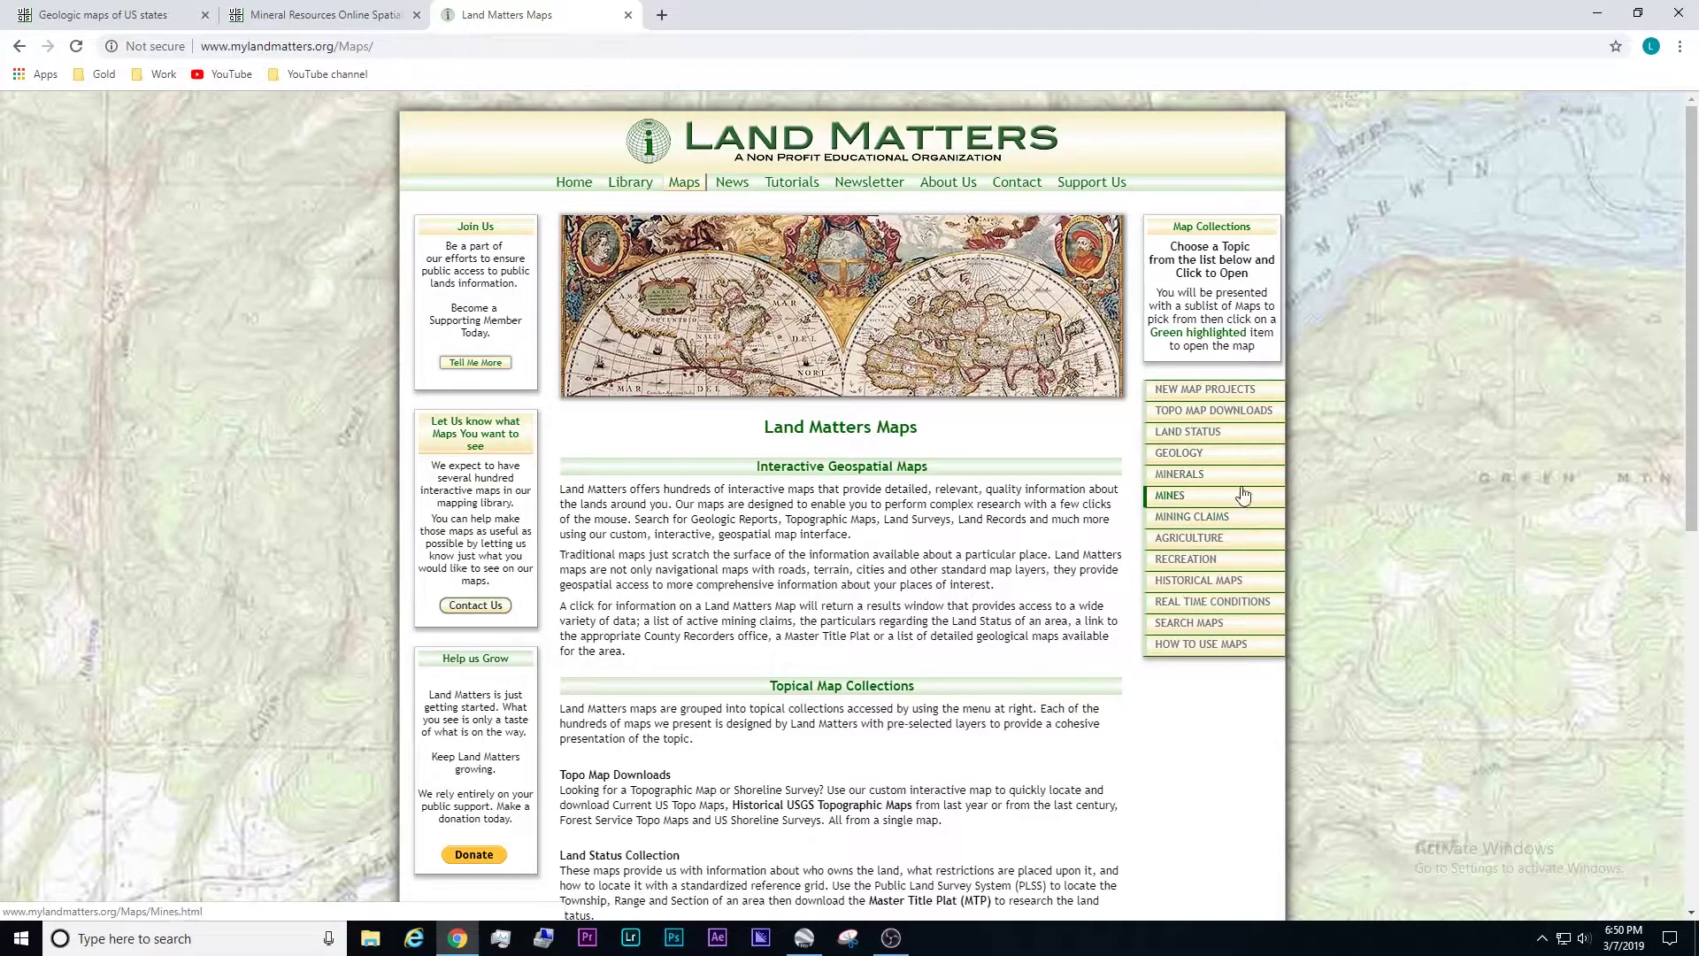
click(1193, 457)
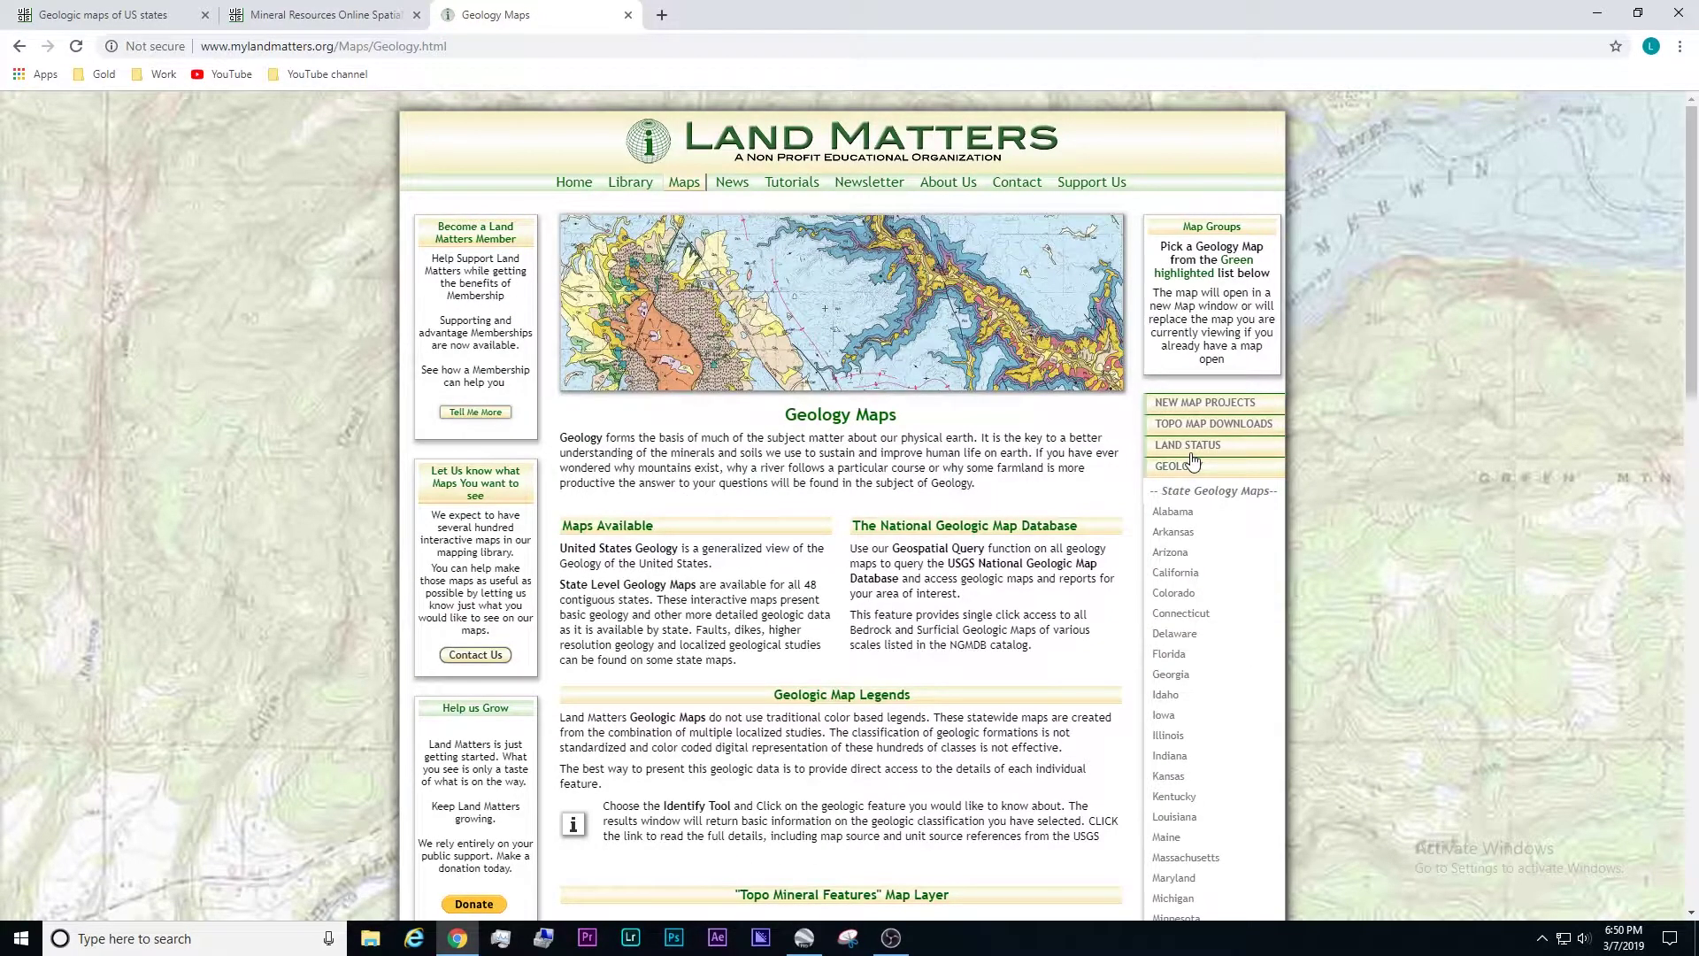
scroll(1195, 464, down, 1)
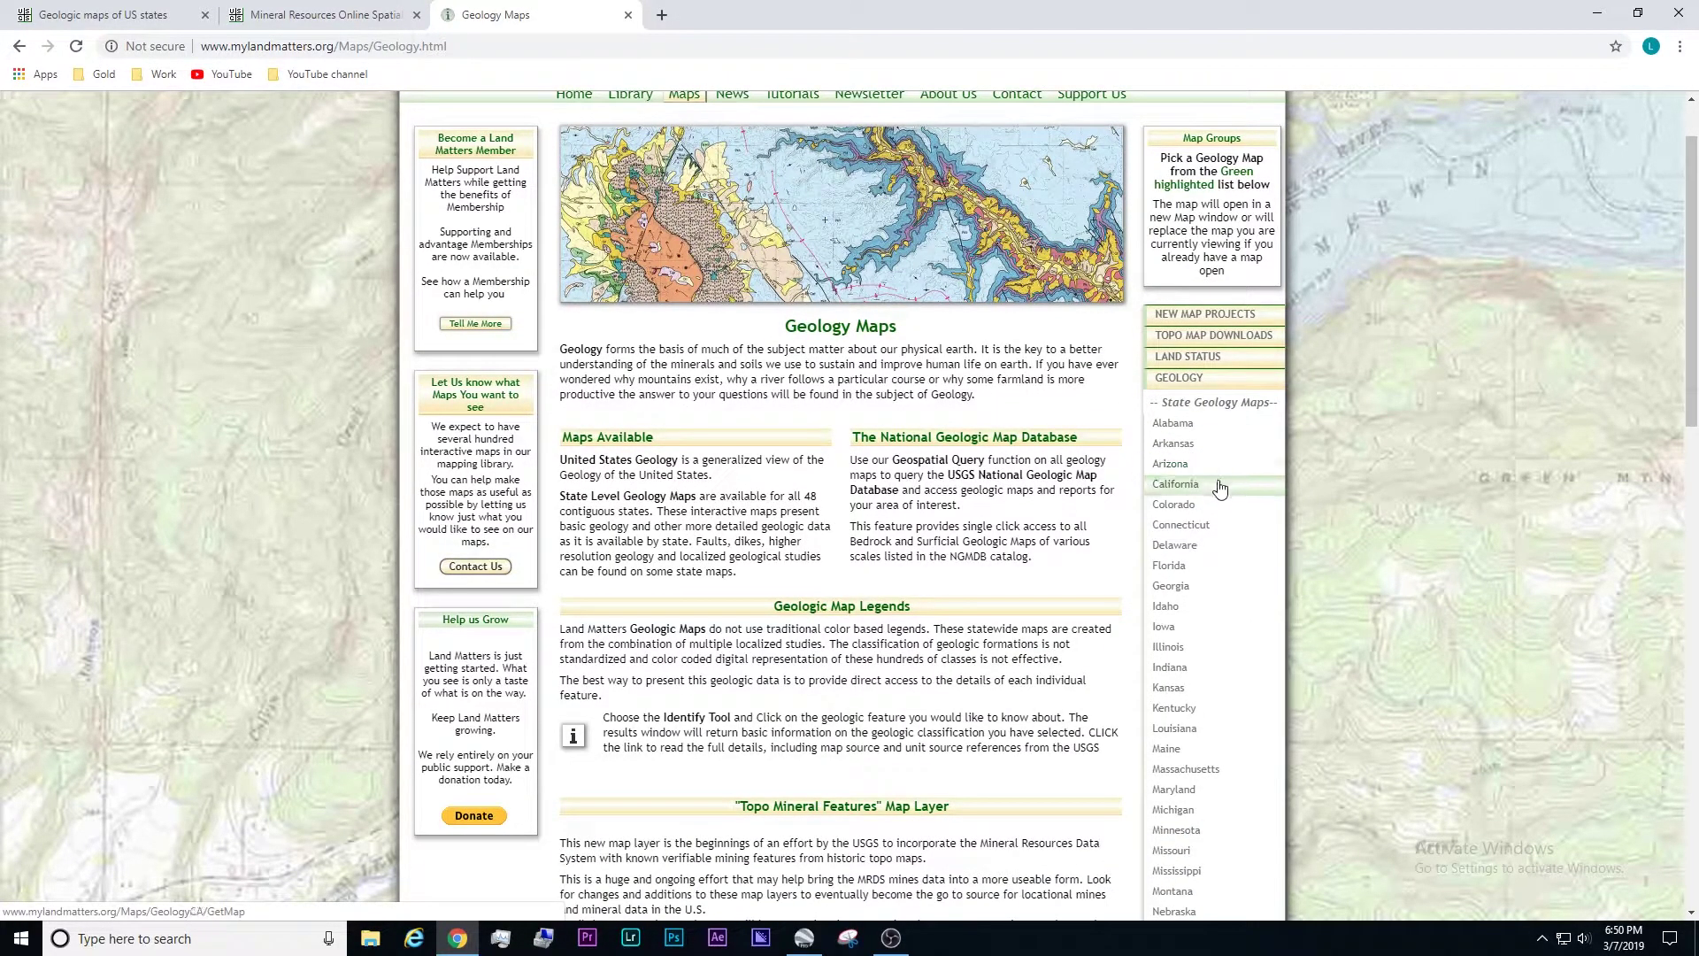
scroll(1219, 489, down, 1)
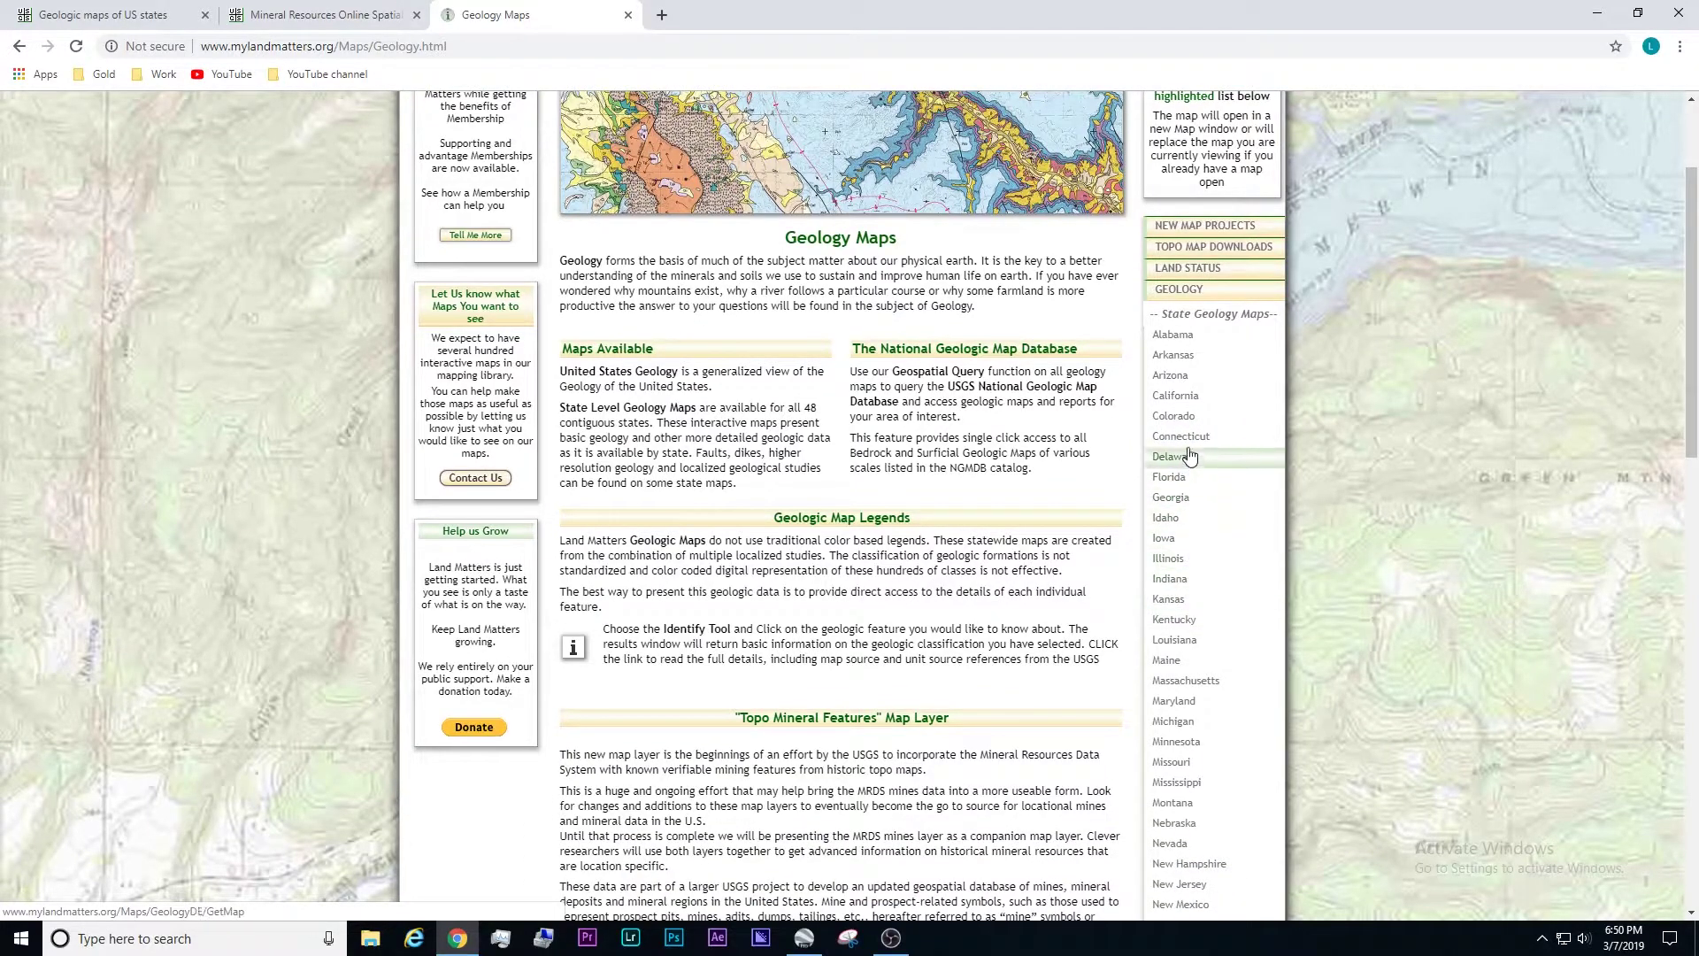
click(1180, 399)
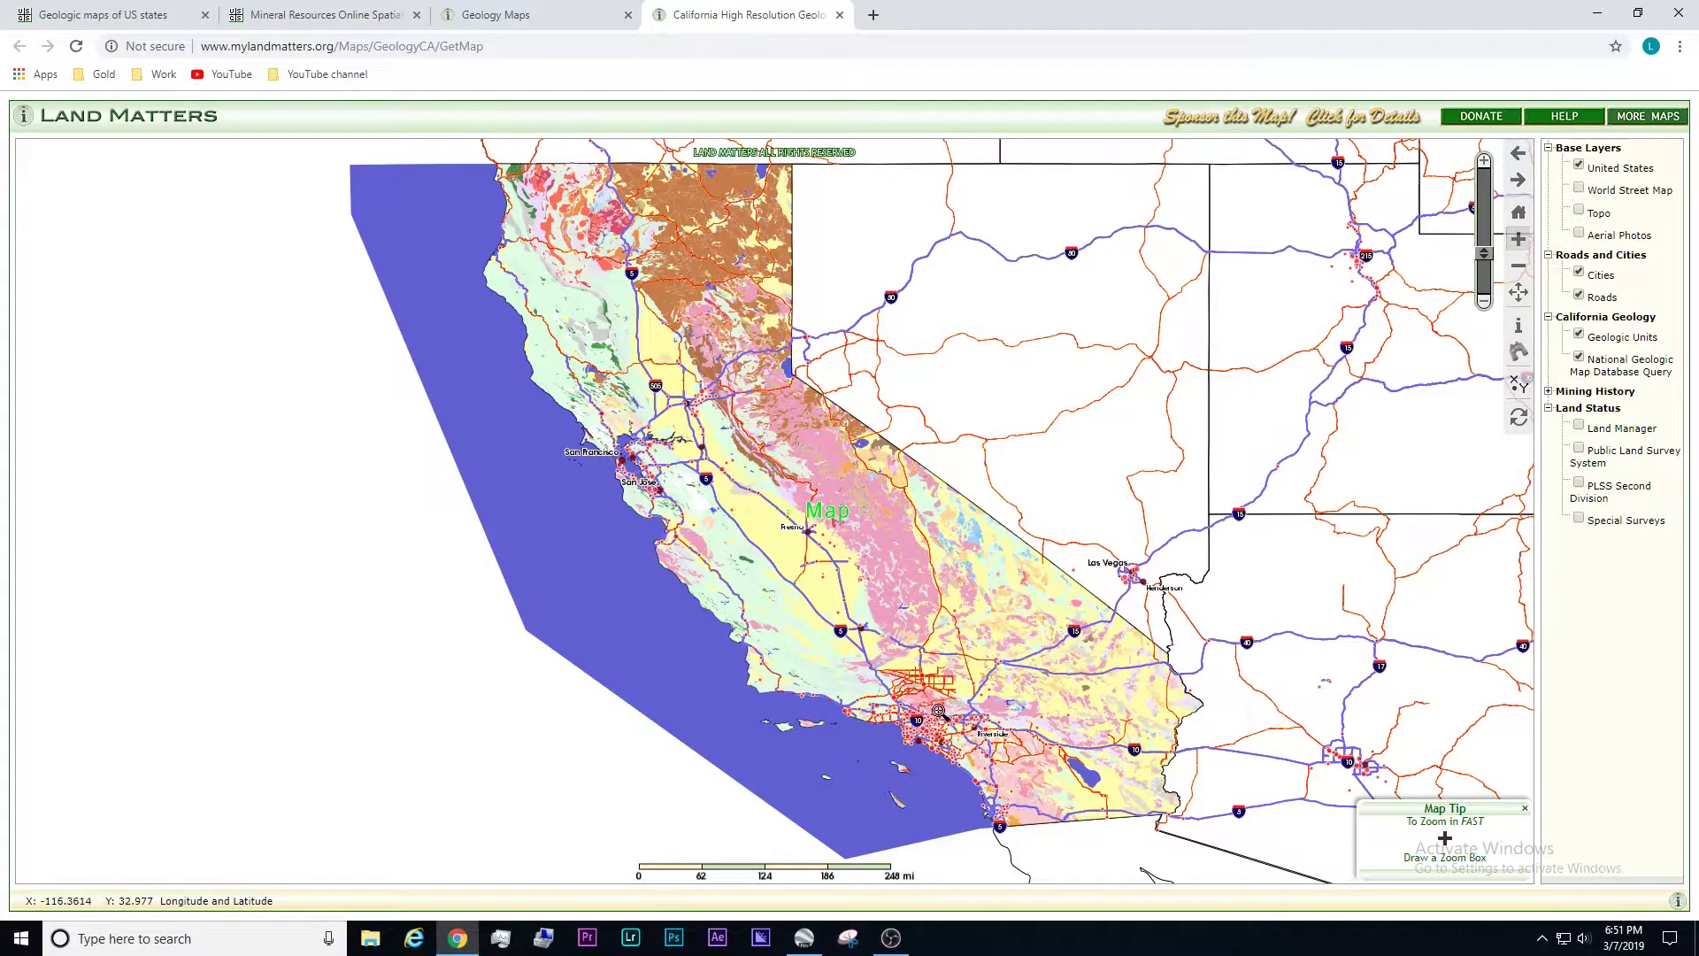
- Identify the rock type of the grey sch unit southwest of Wrightwood on the Land Matters map
click(938, 710)
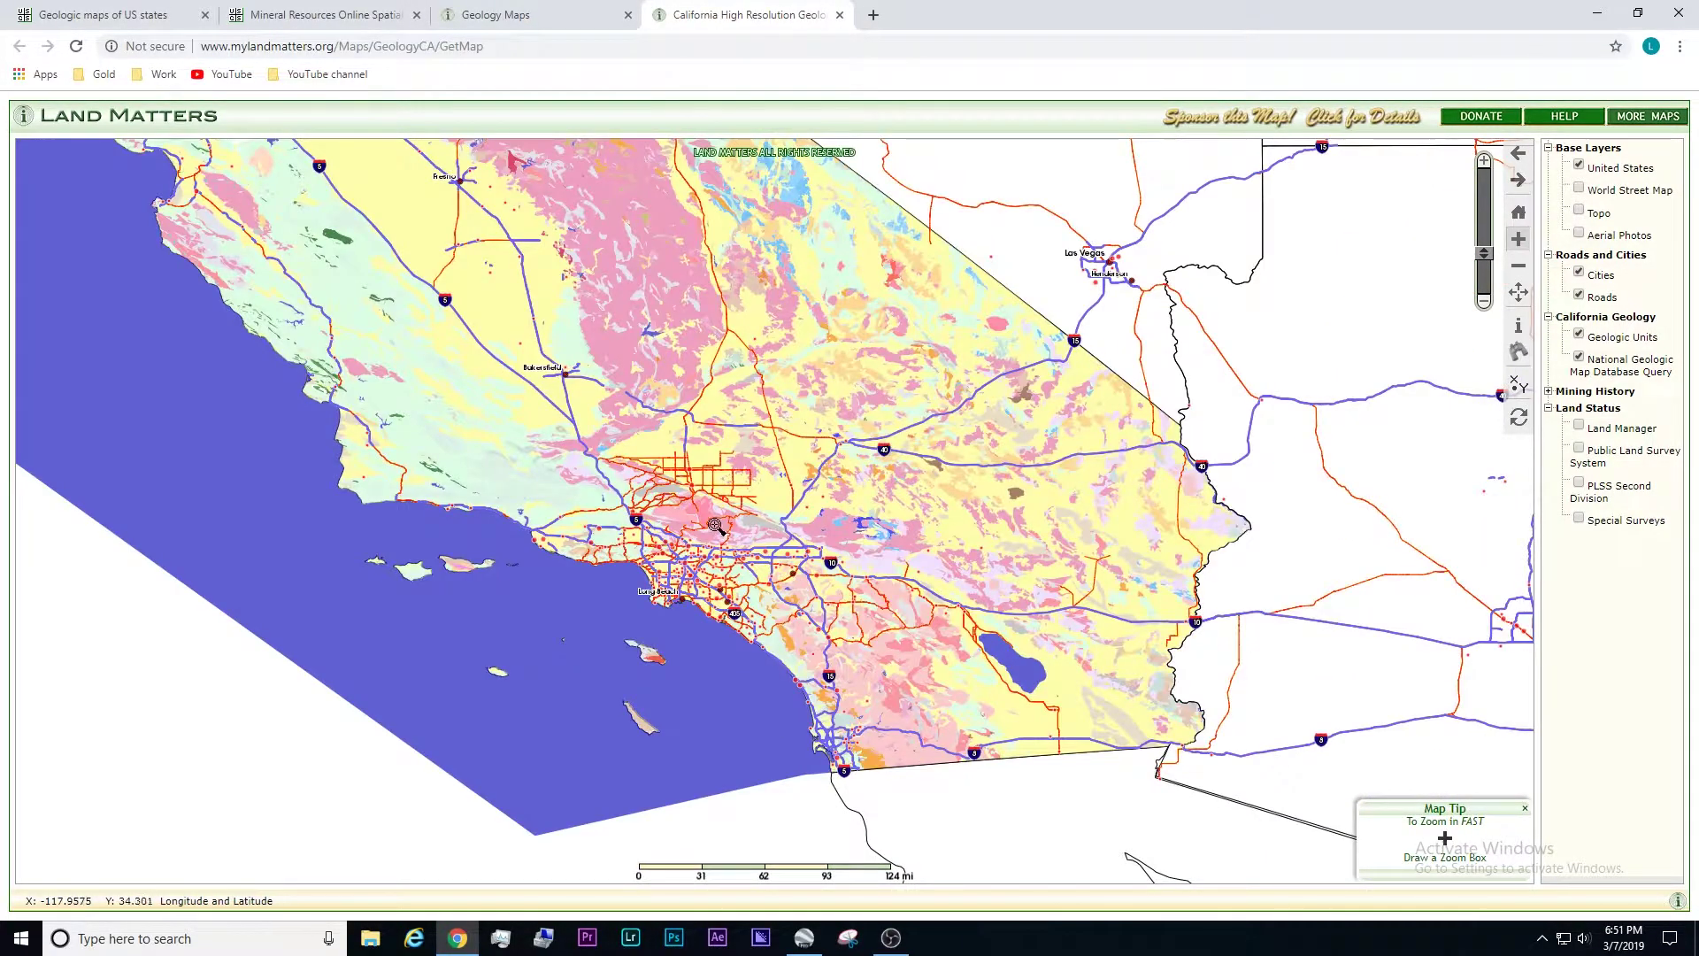
click(752, 526)
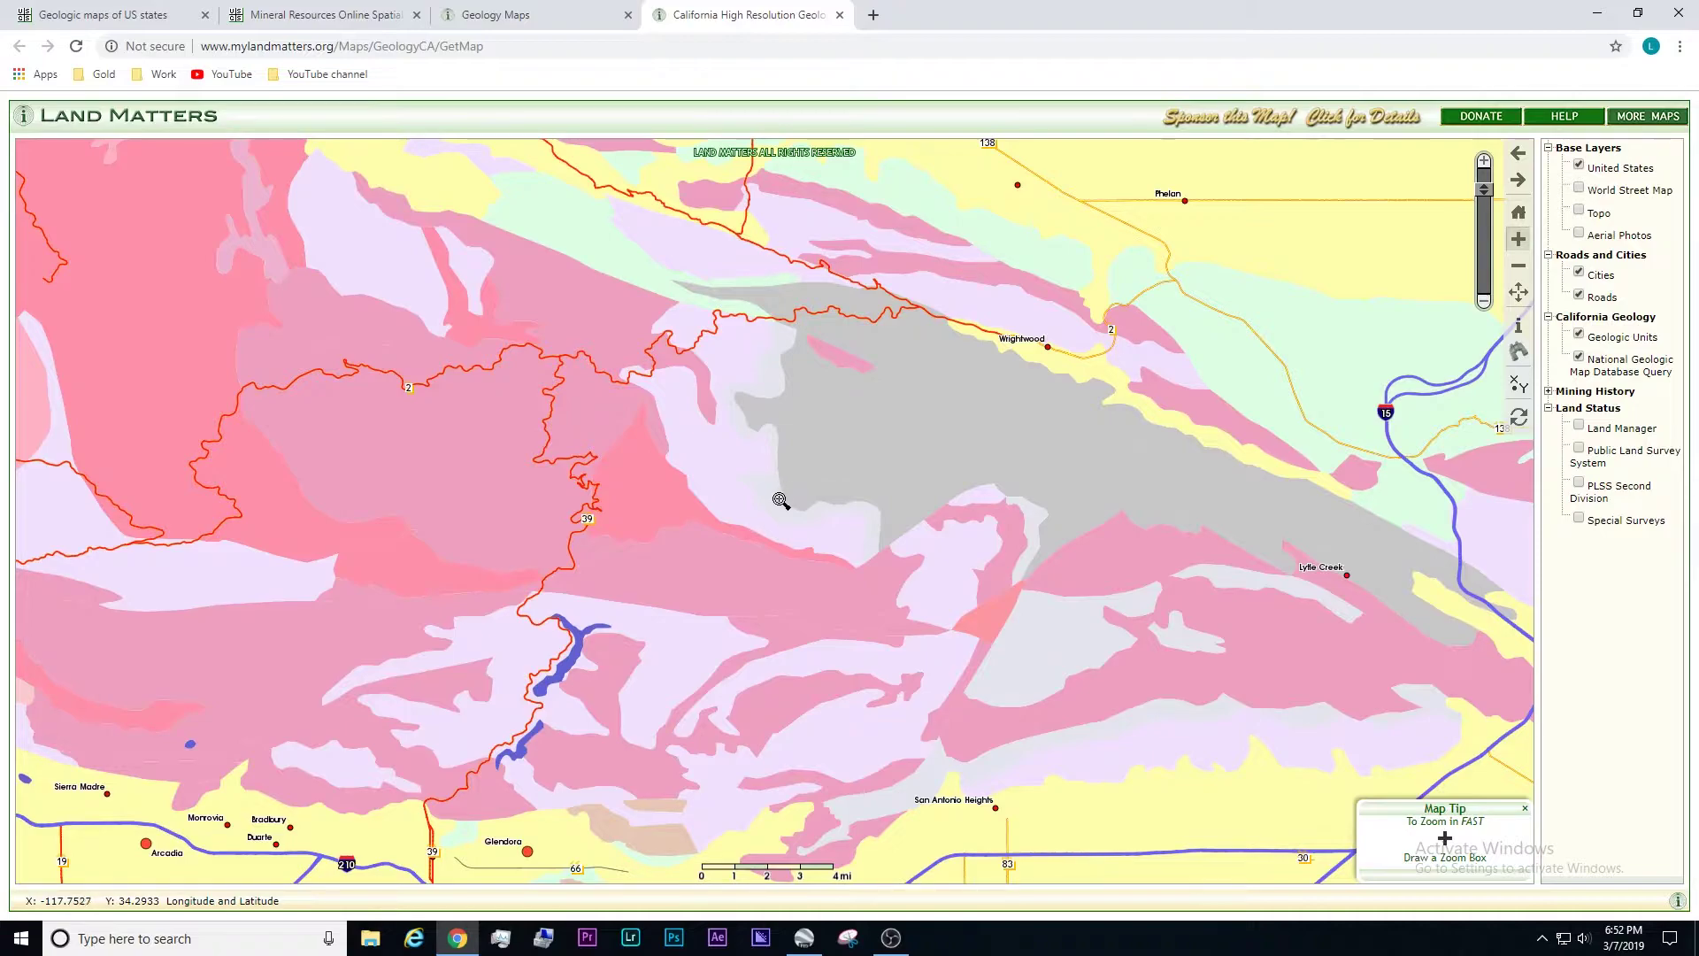
click(787, 511)
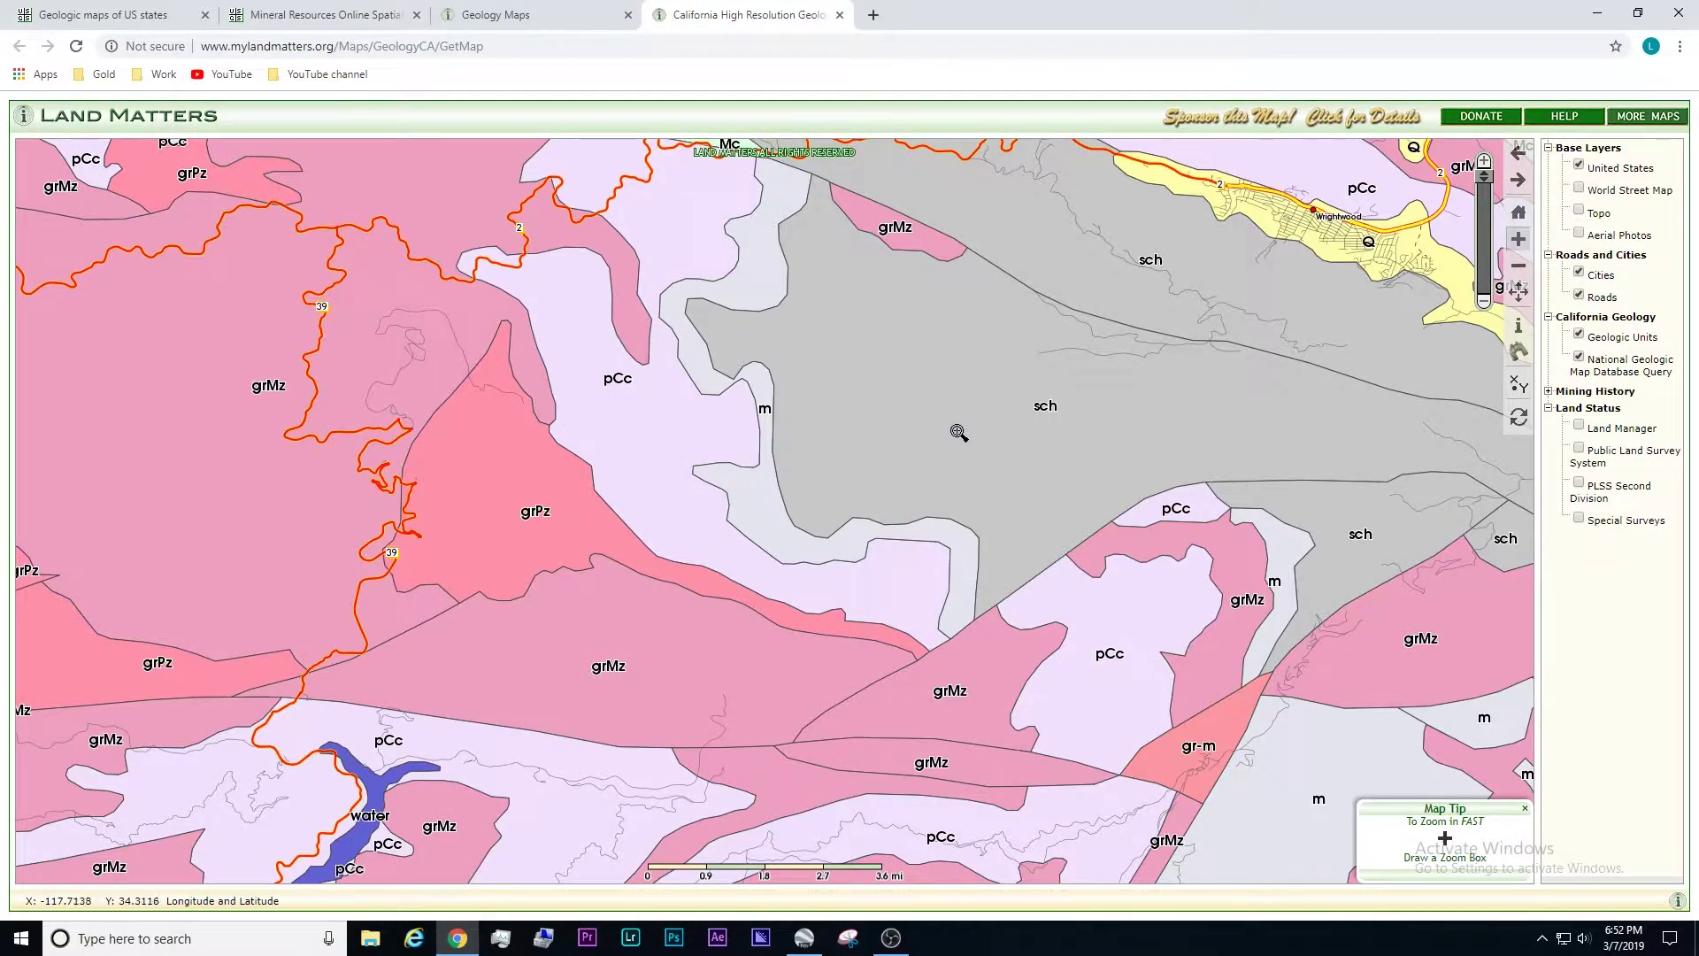
click(1517, 329)
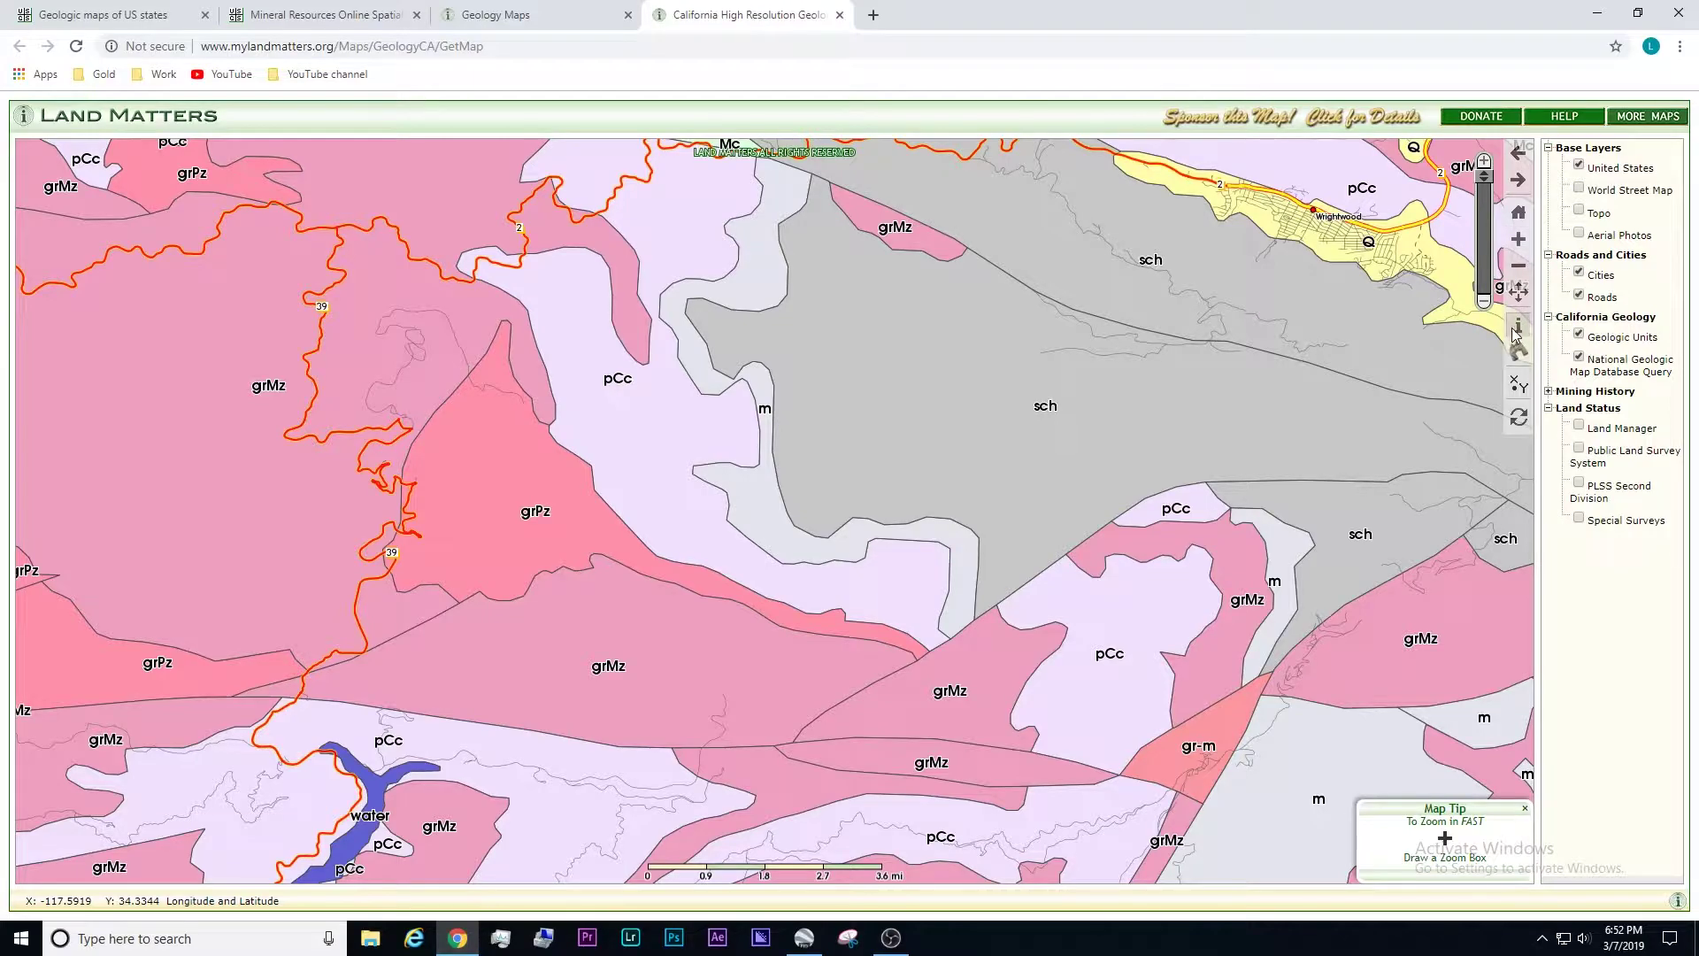
click(1049, 416)
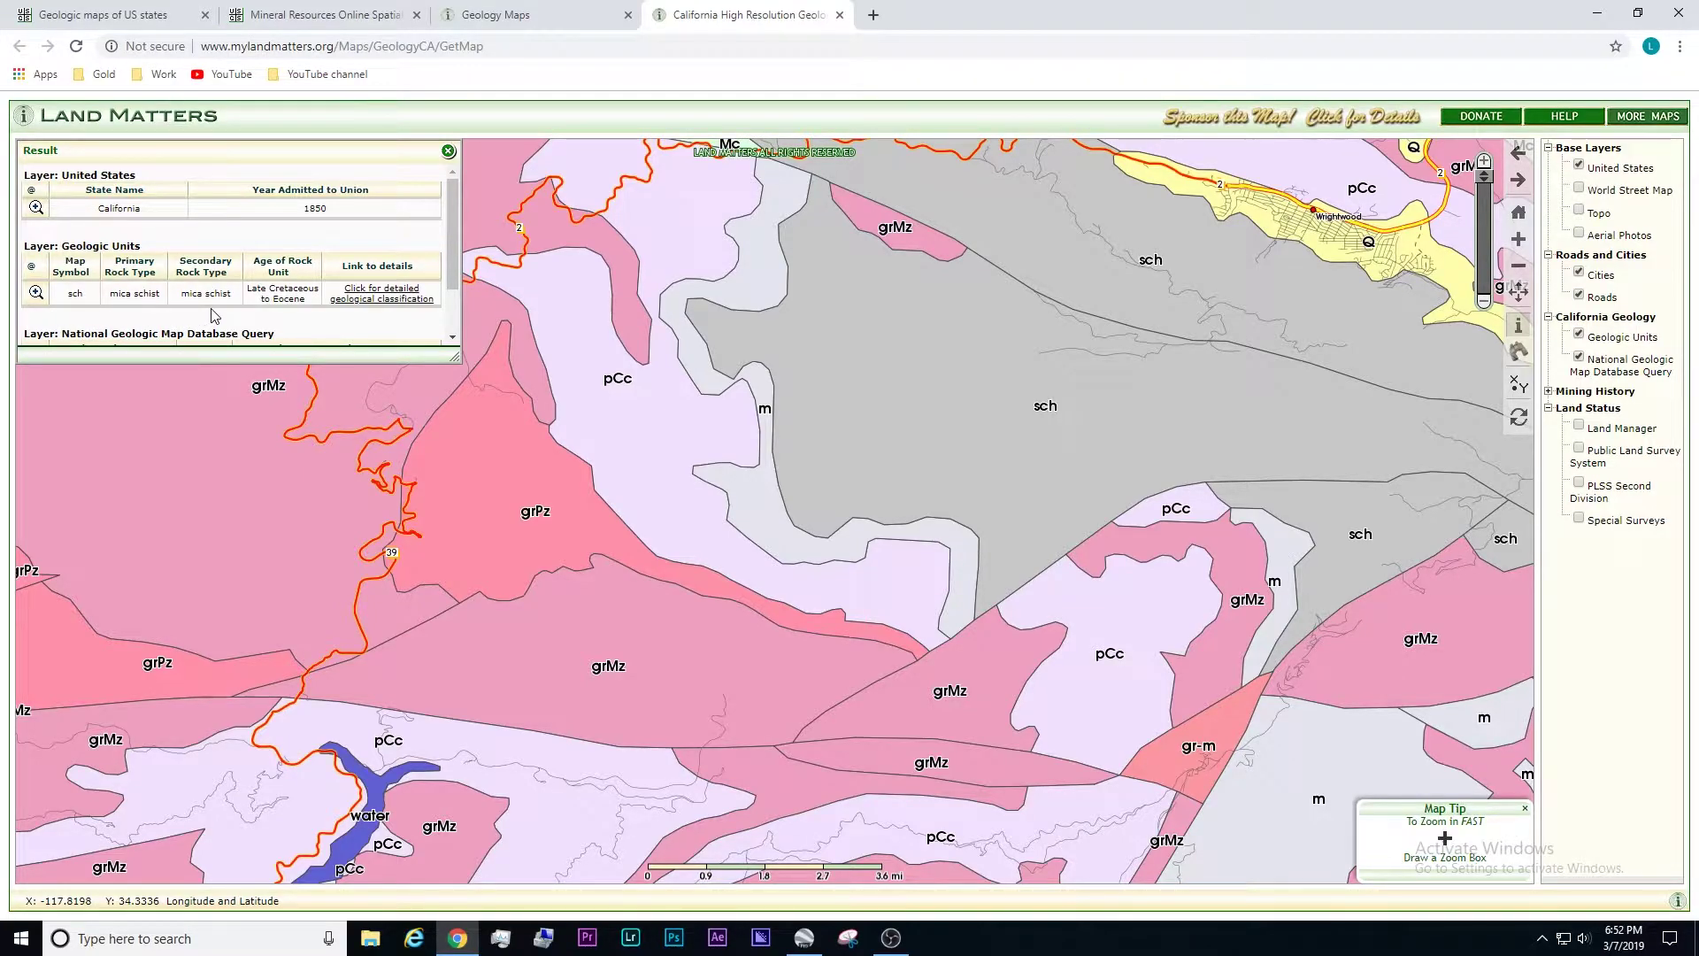
click(997, 460)
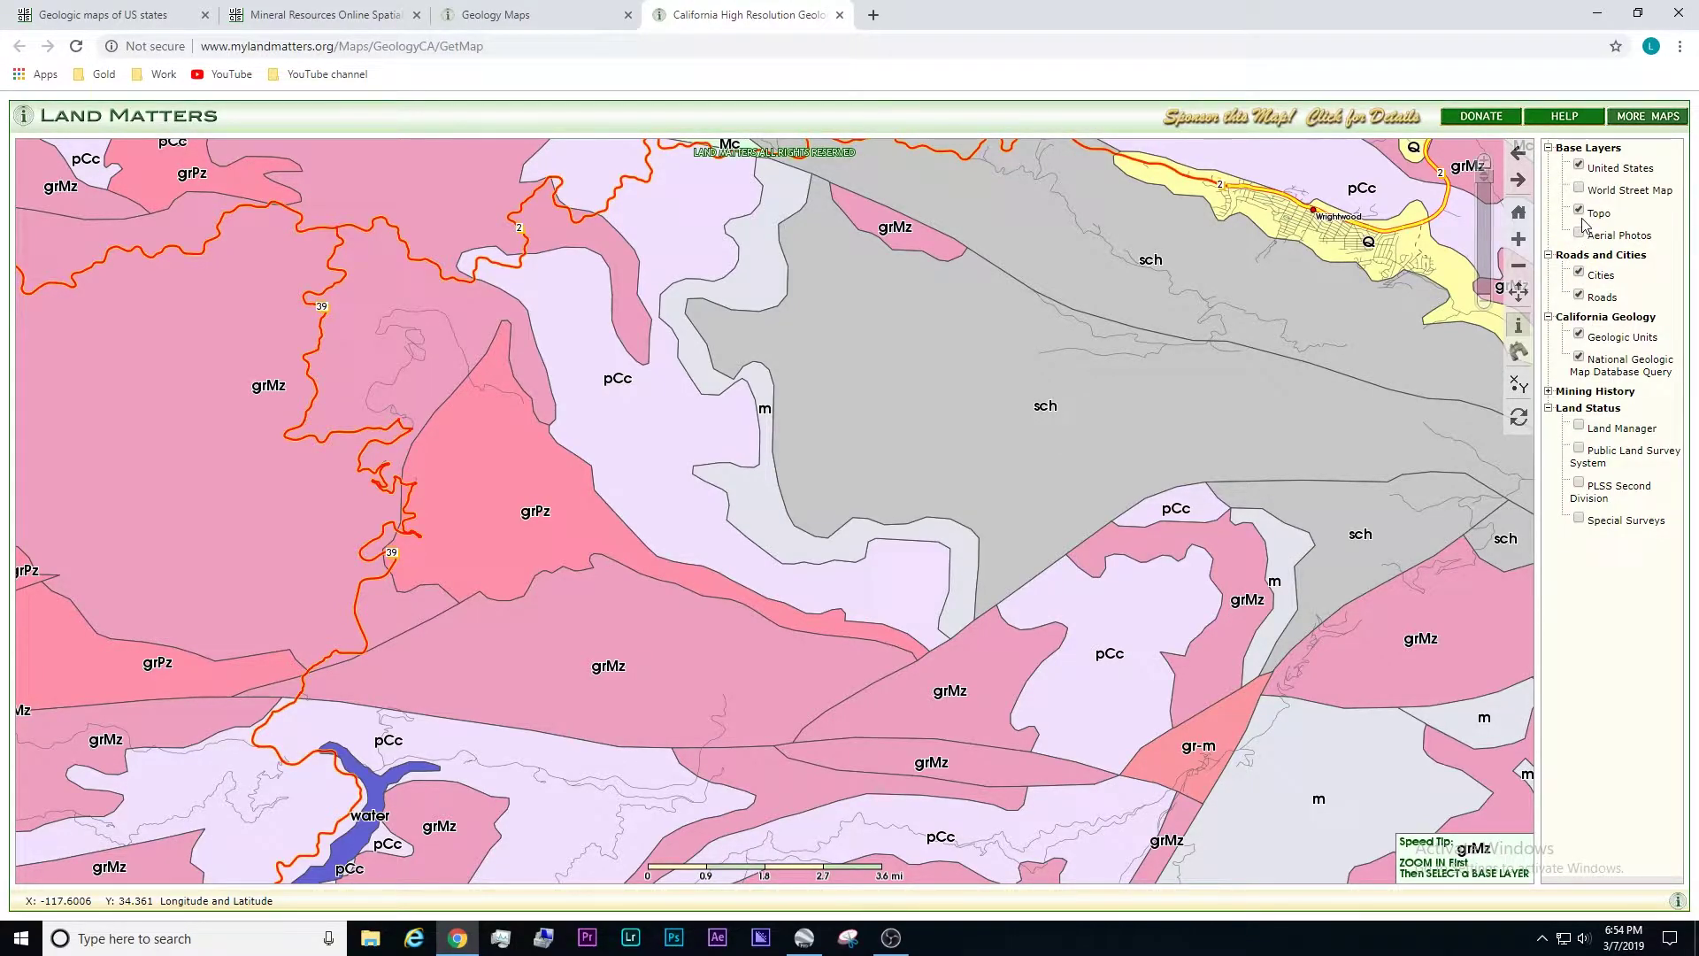
- Refresh the California geology map with the Topo base layer turned on
click(1520, 418)
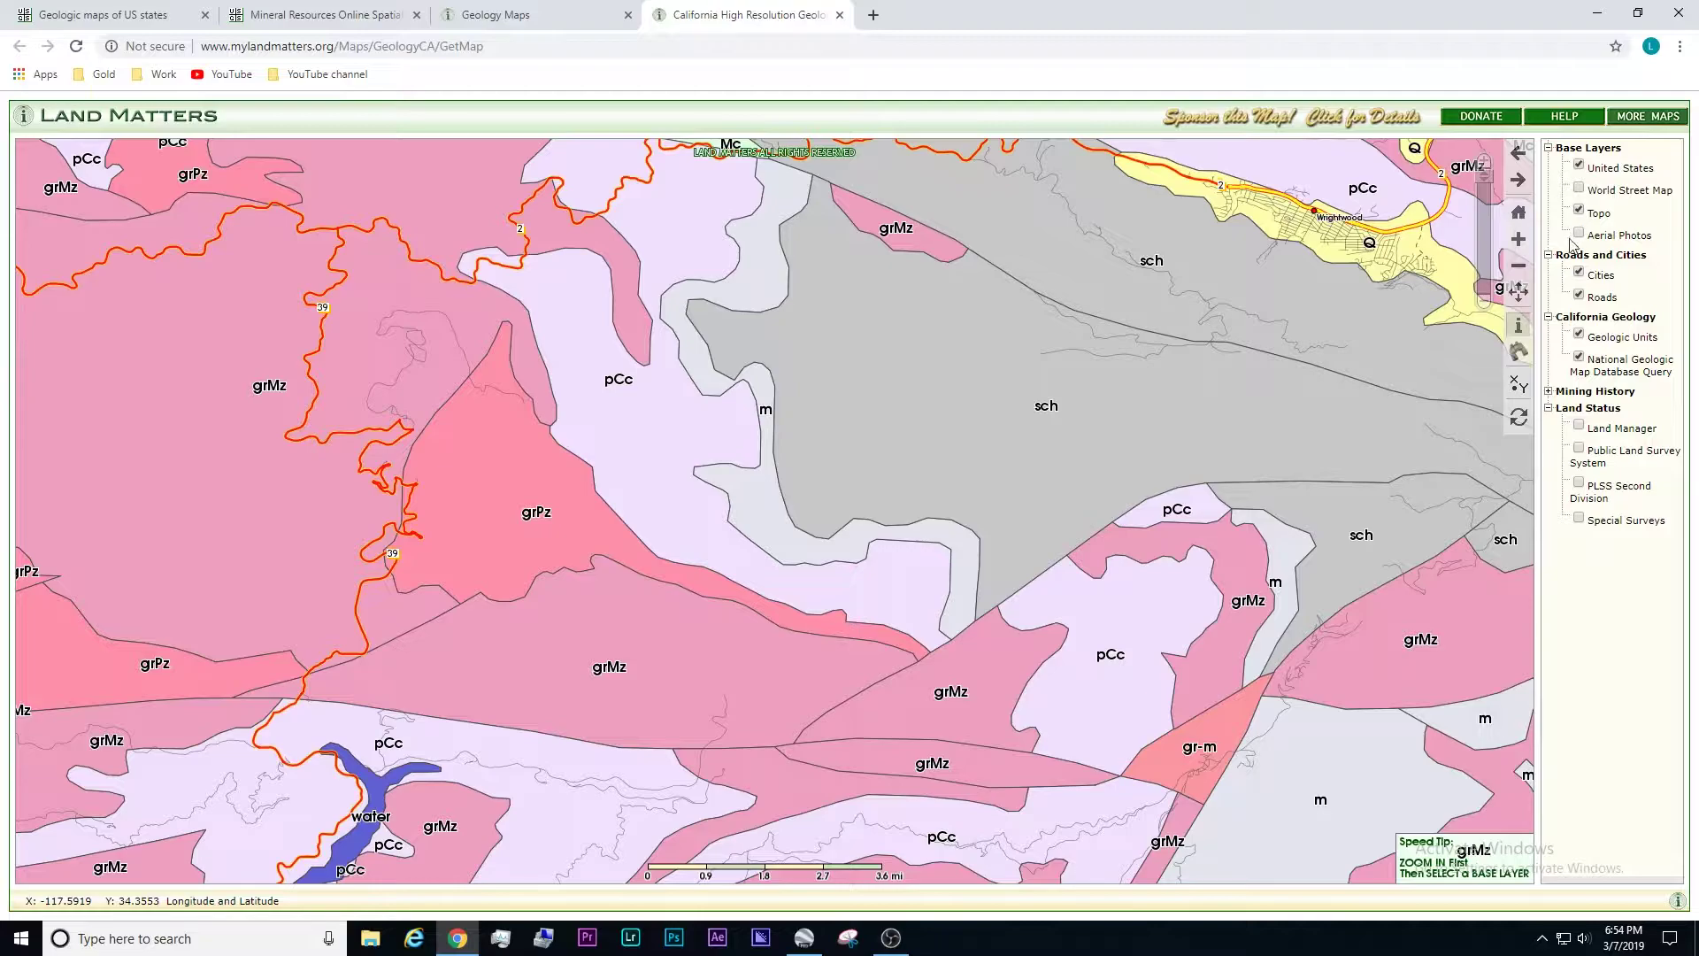
click(1520, 417)
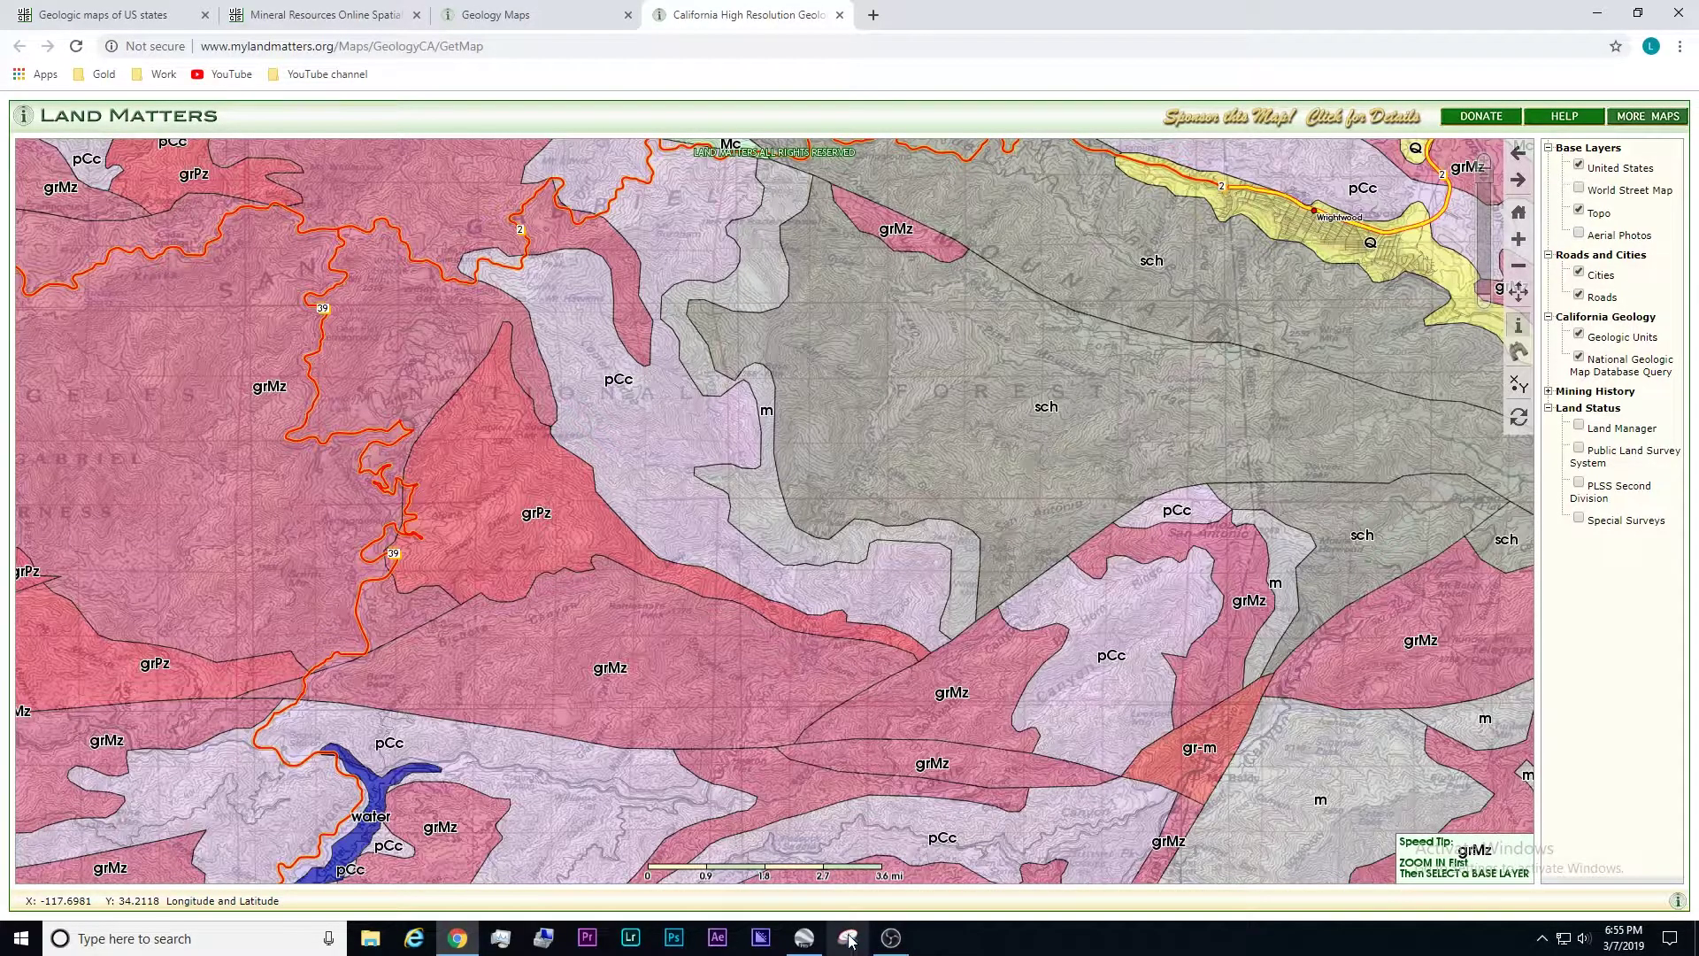
- Launch the Snipping Tool and capture a new snip of the whole map area with its topo and geologic layers
click(178, 935)
text(s)
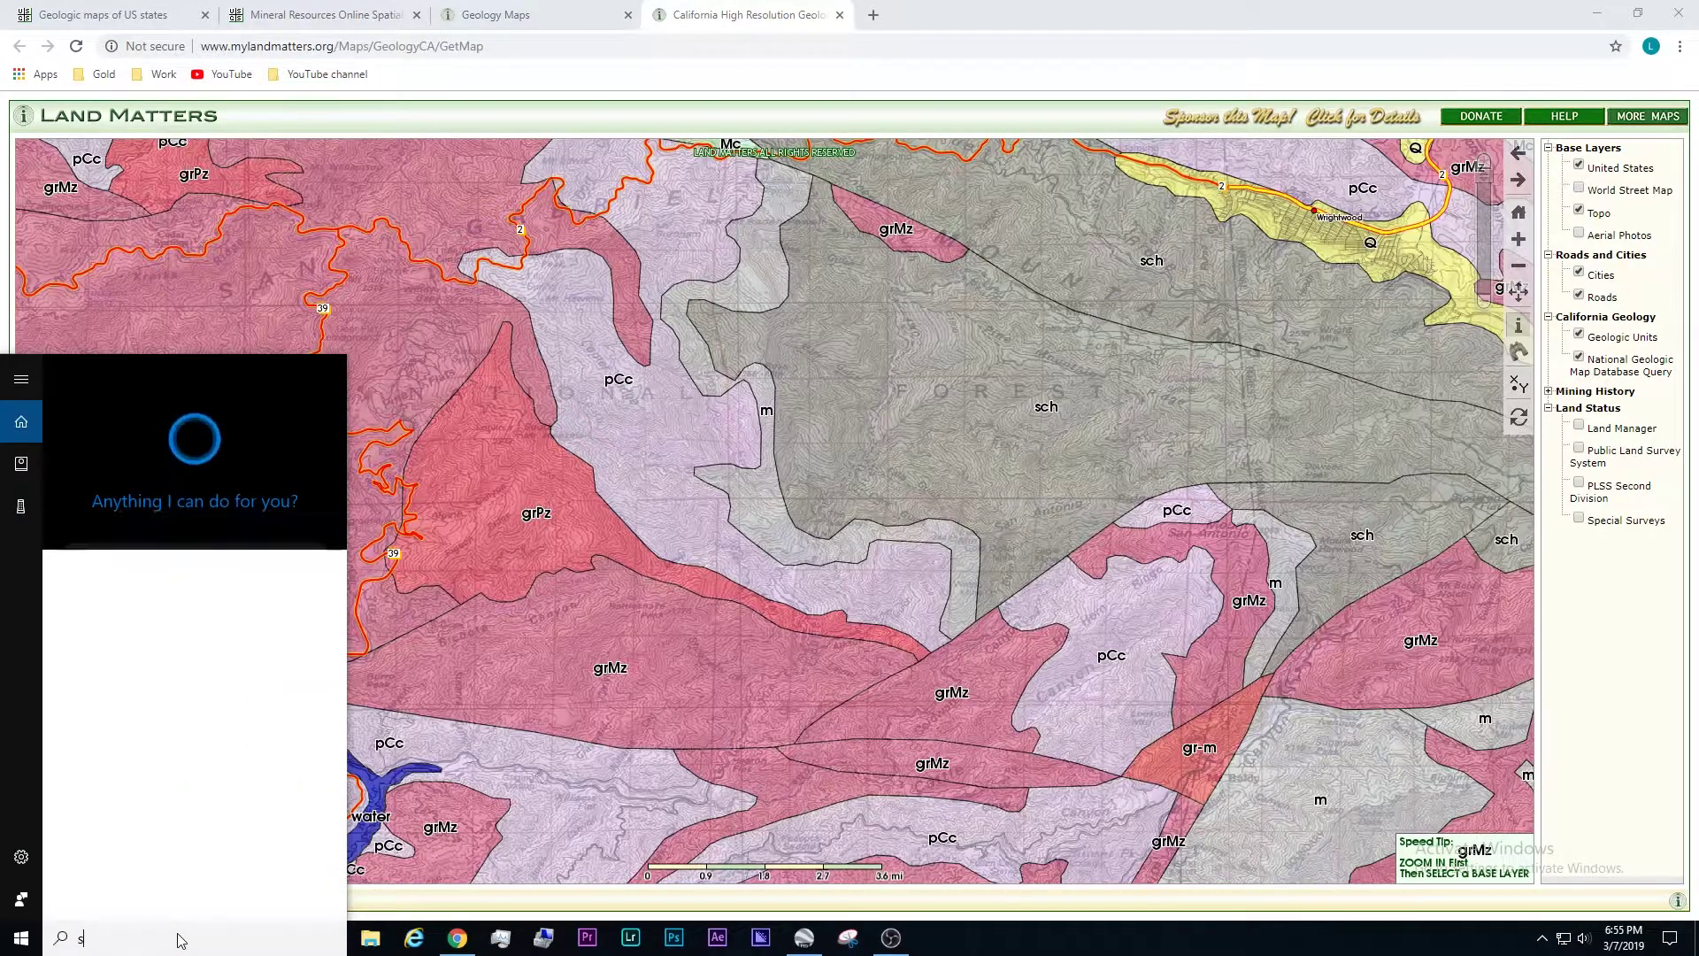
text(nipp)
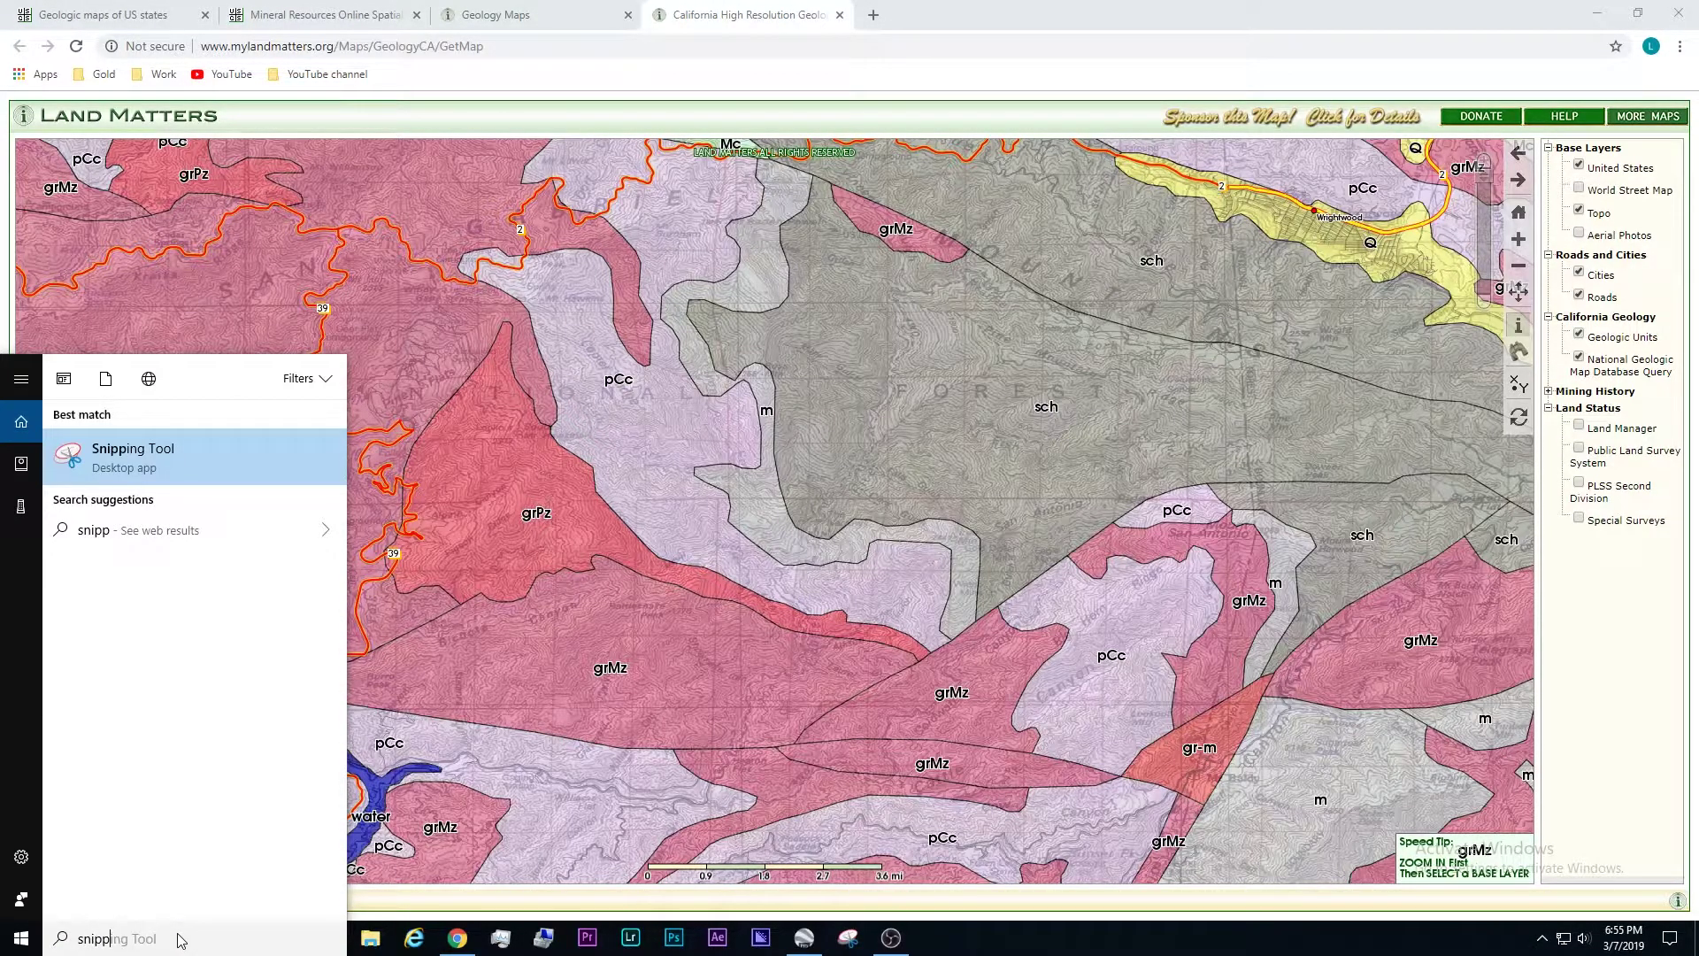
key(Return)
drag(1439, 110, 1461, 95)
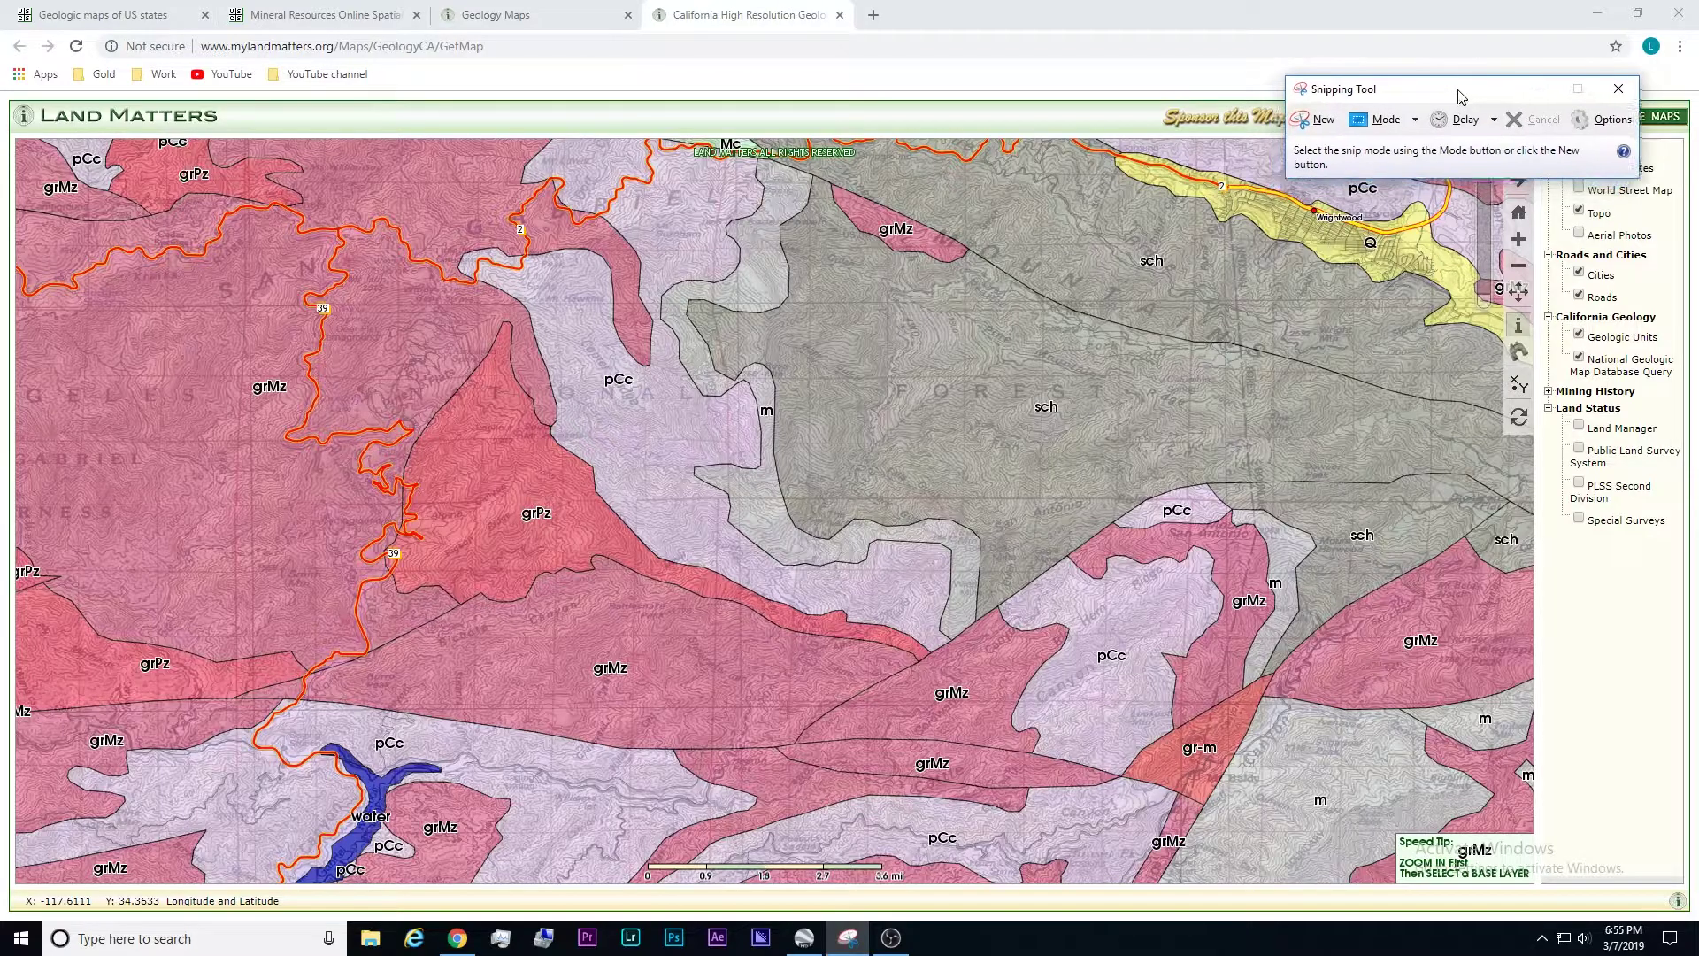
click(1316, 122)
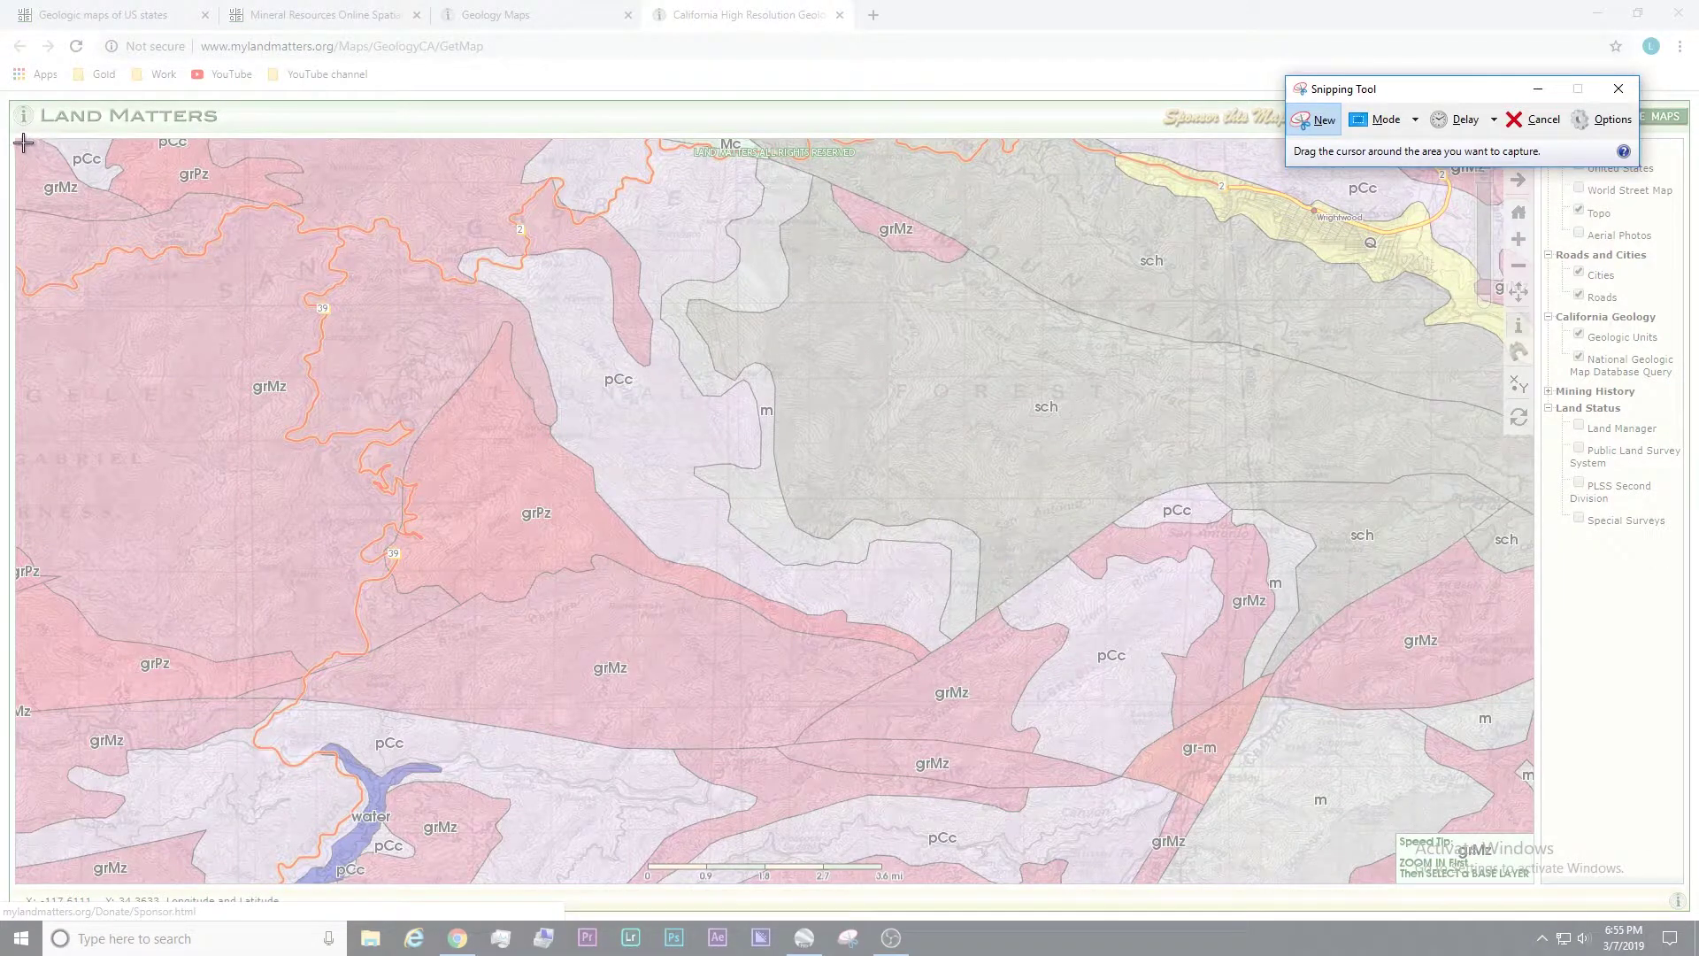
drag(19, 139, 1533, 883)
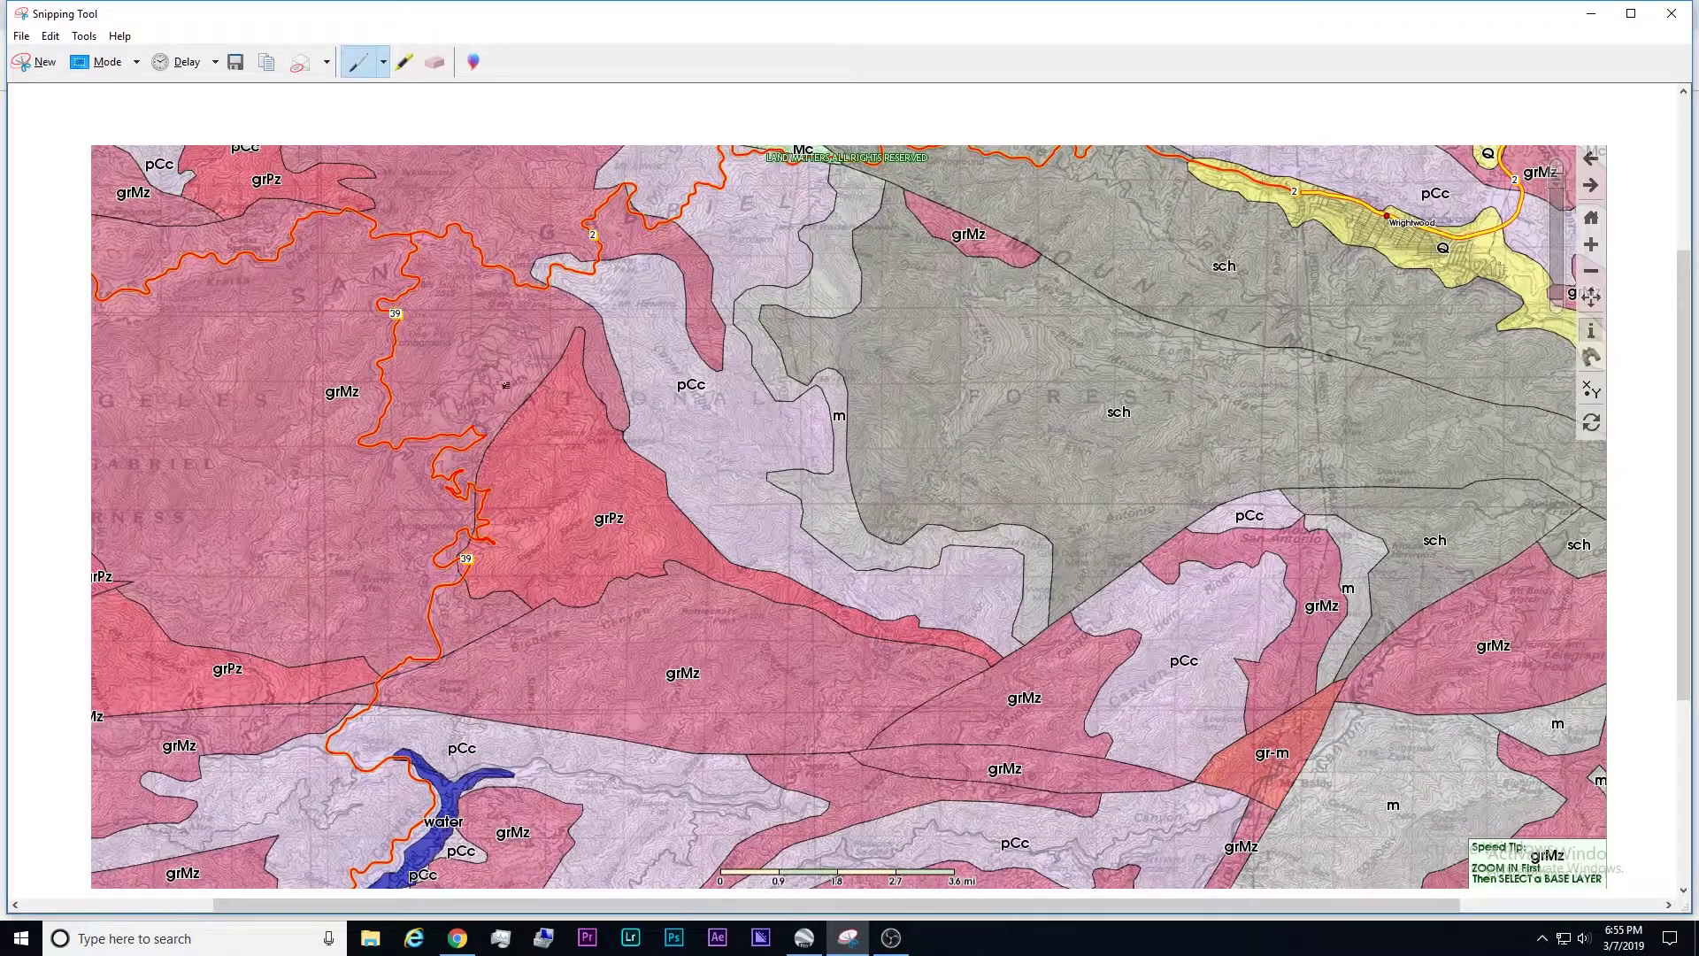
drag(190, 25, 224, 46)
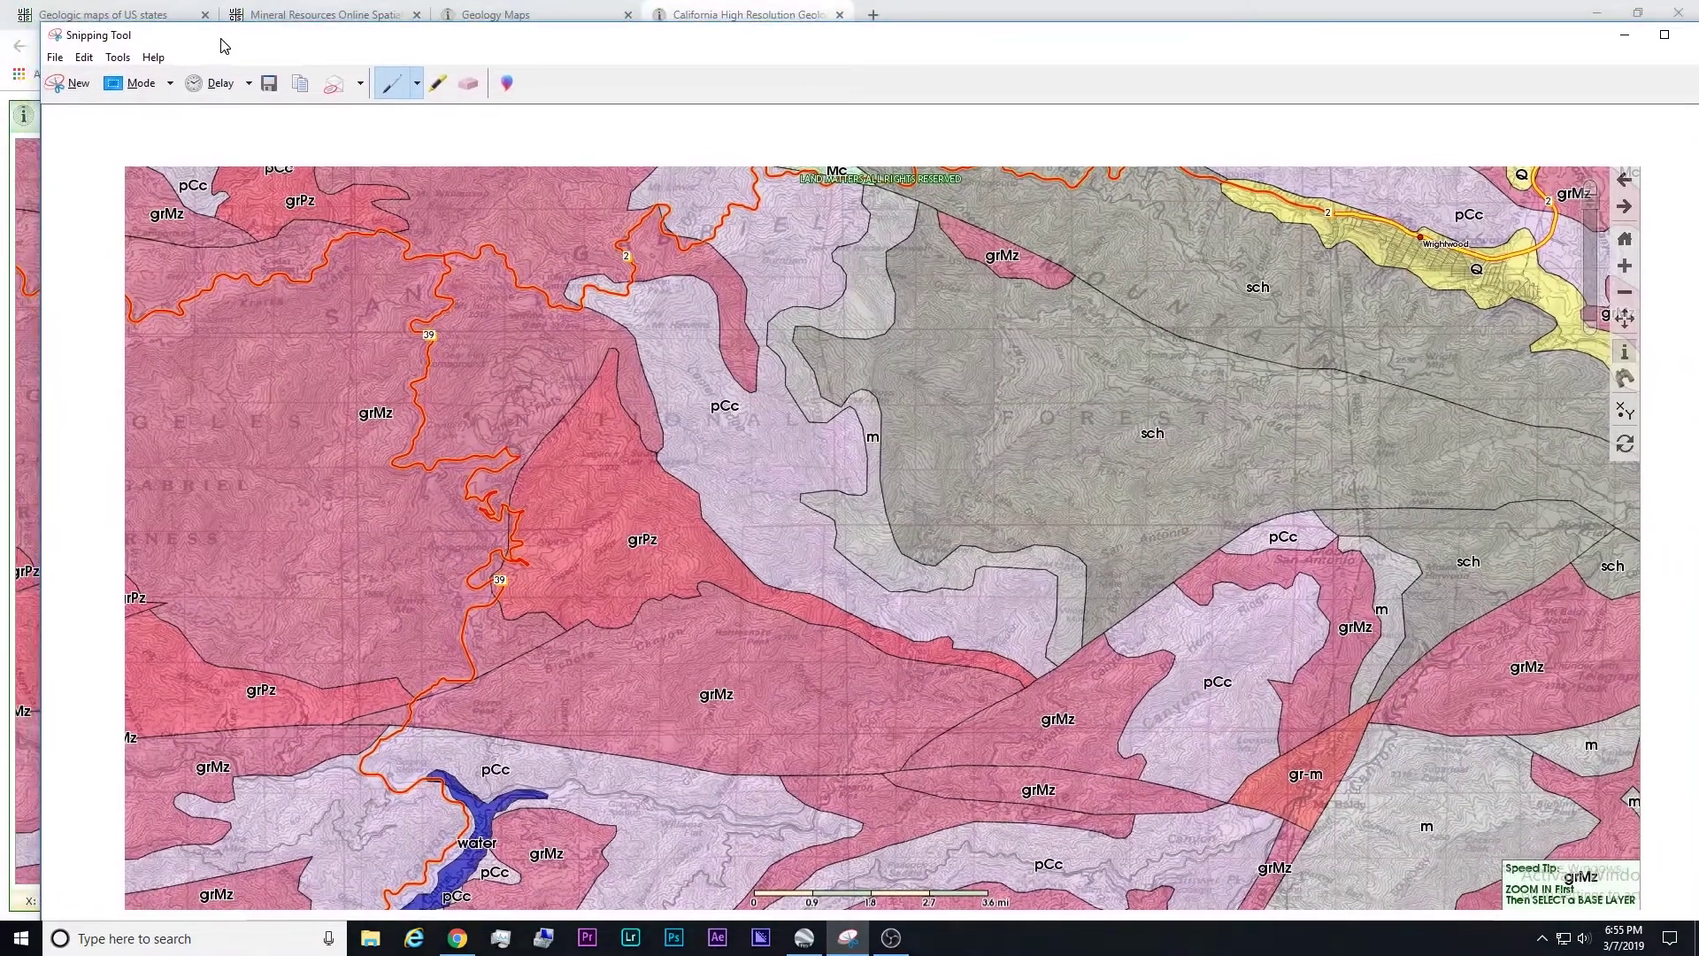
- Save the snip in the Tyrone folder as a JPEG file named "Azusa overlay test"
click(55, 59)
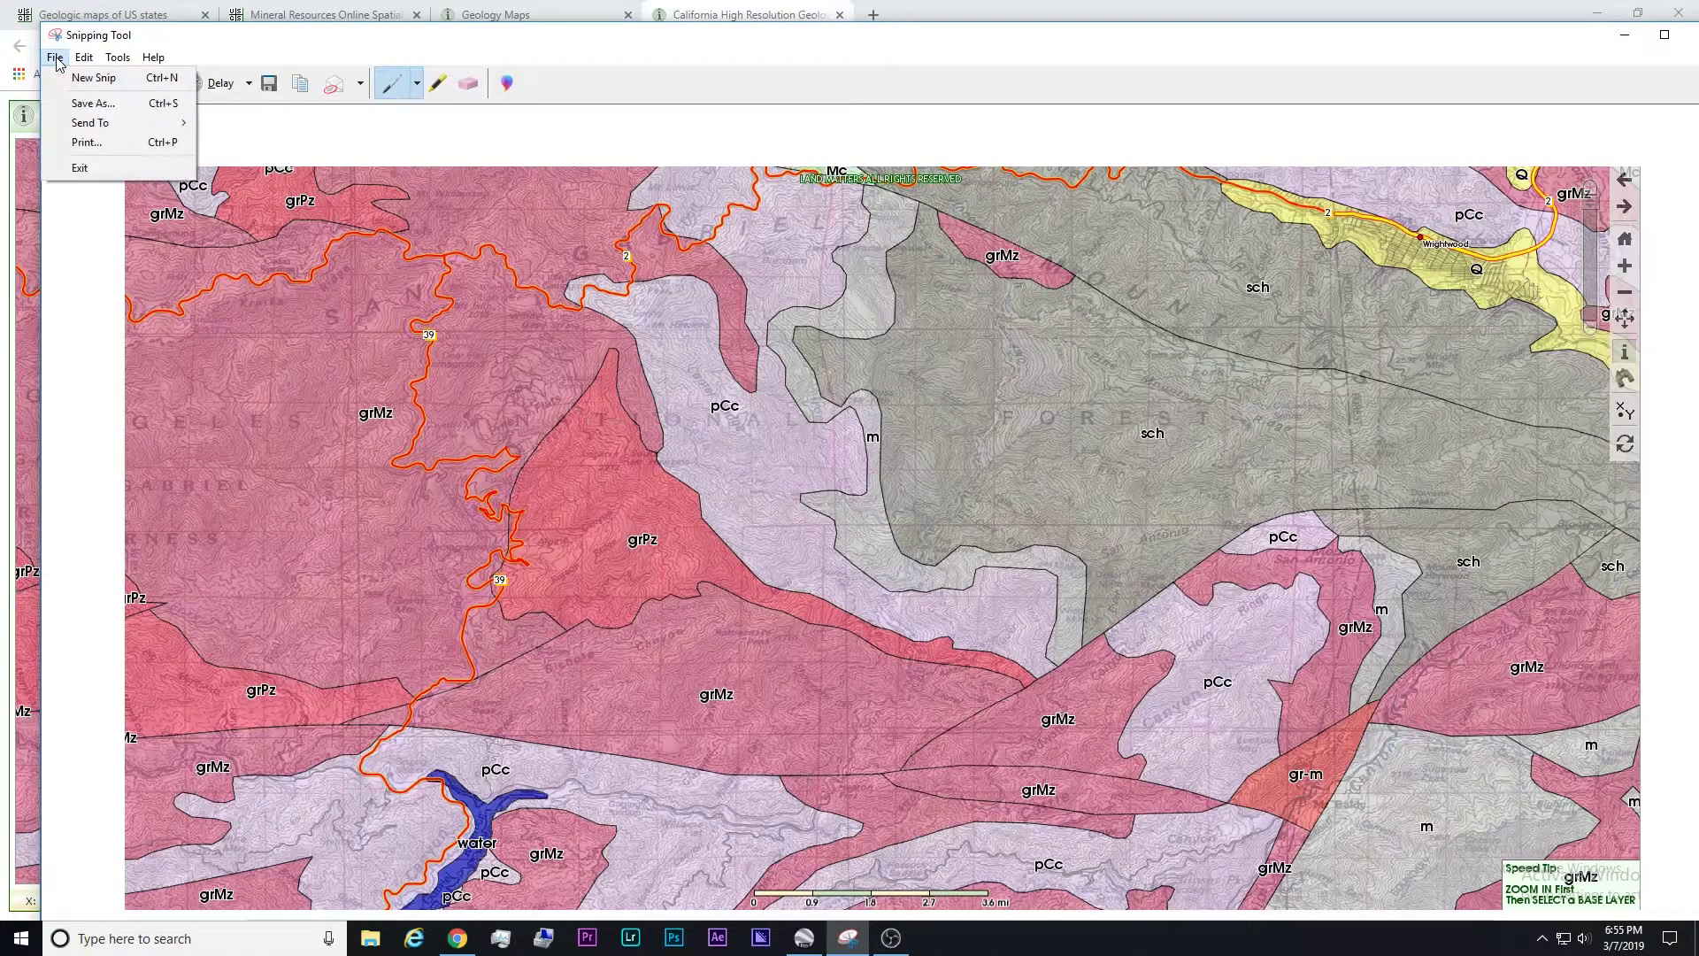
click(76, 103)
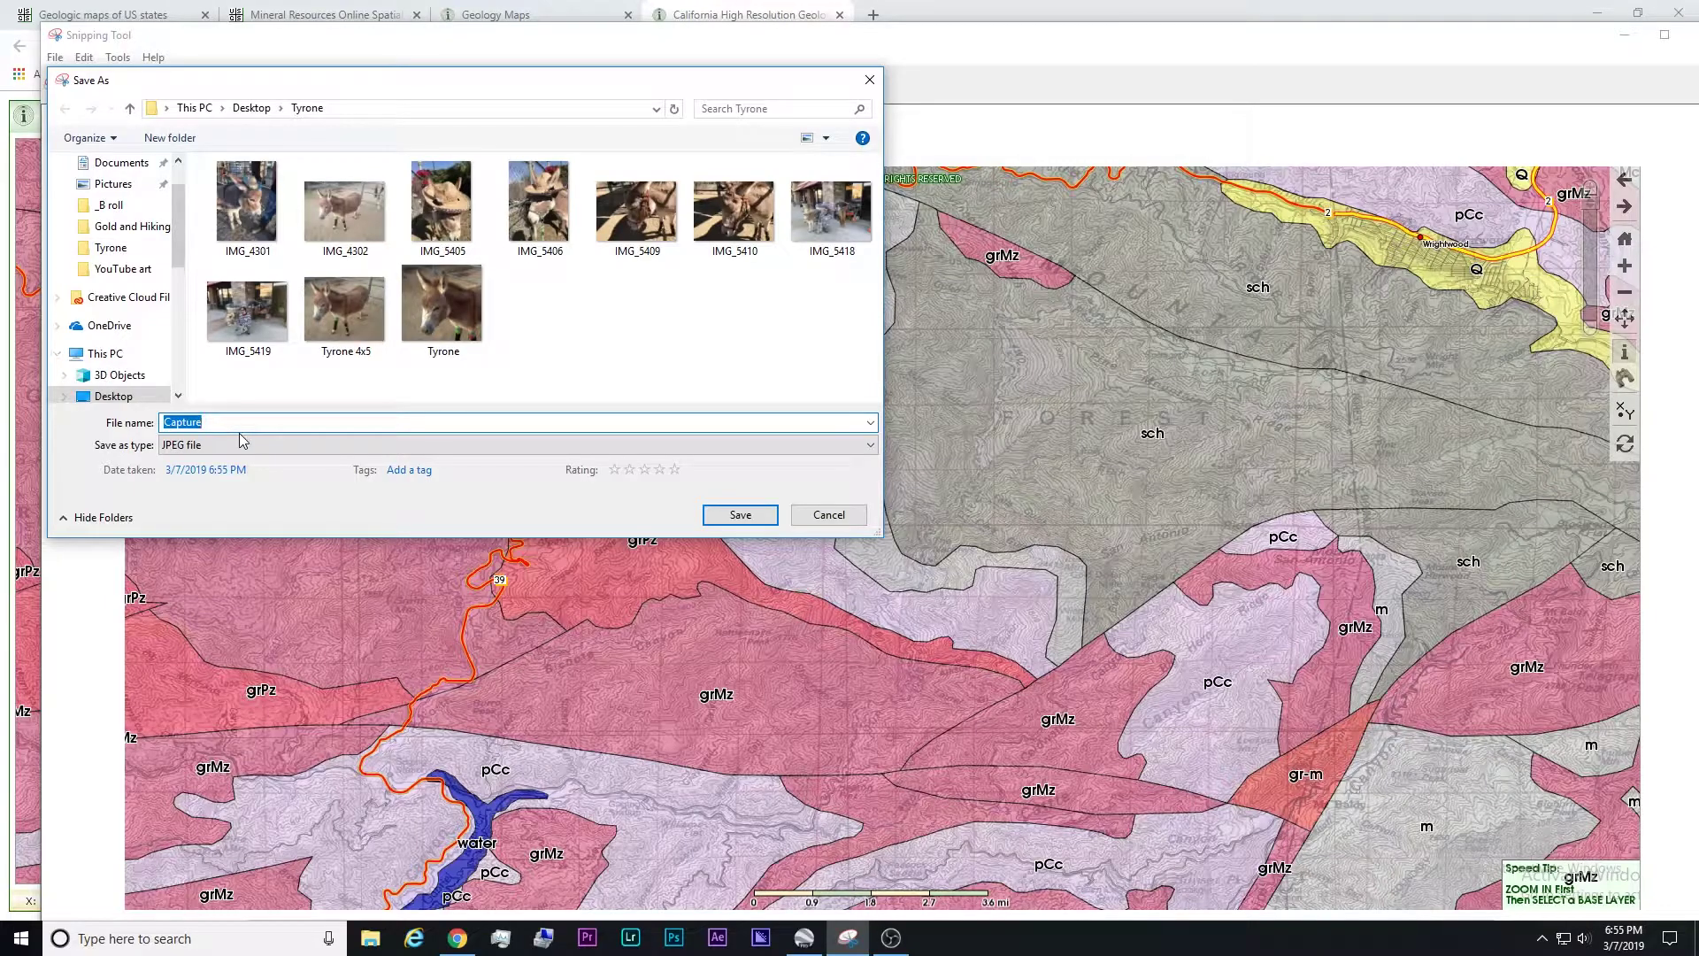
text(Azusa overlay test)
key(Return)
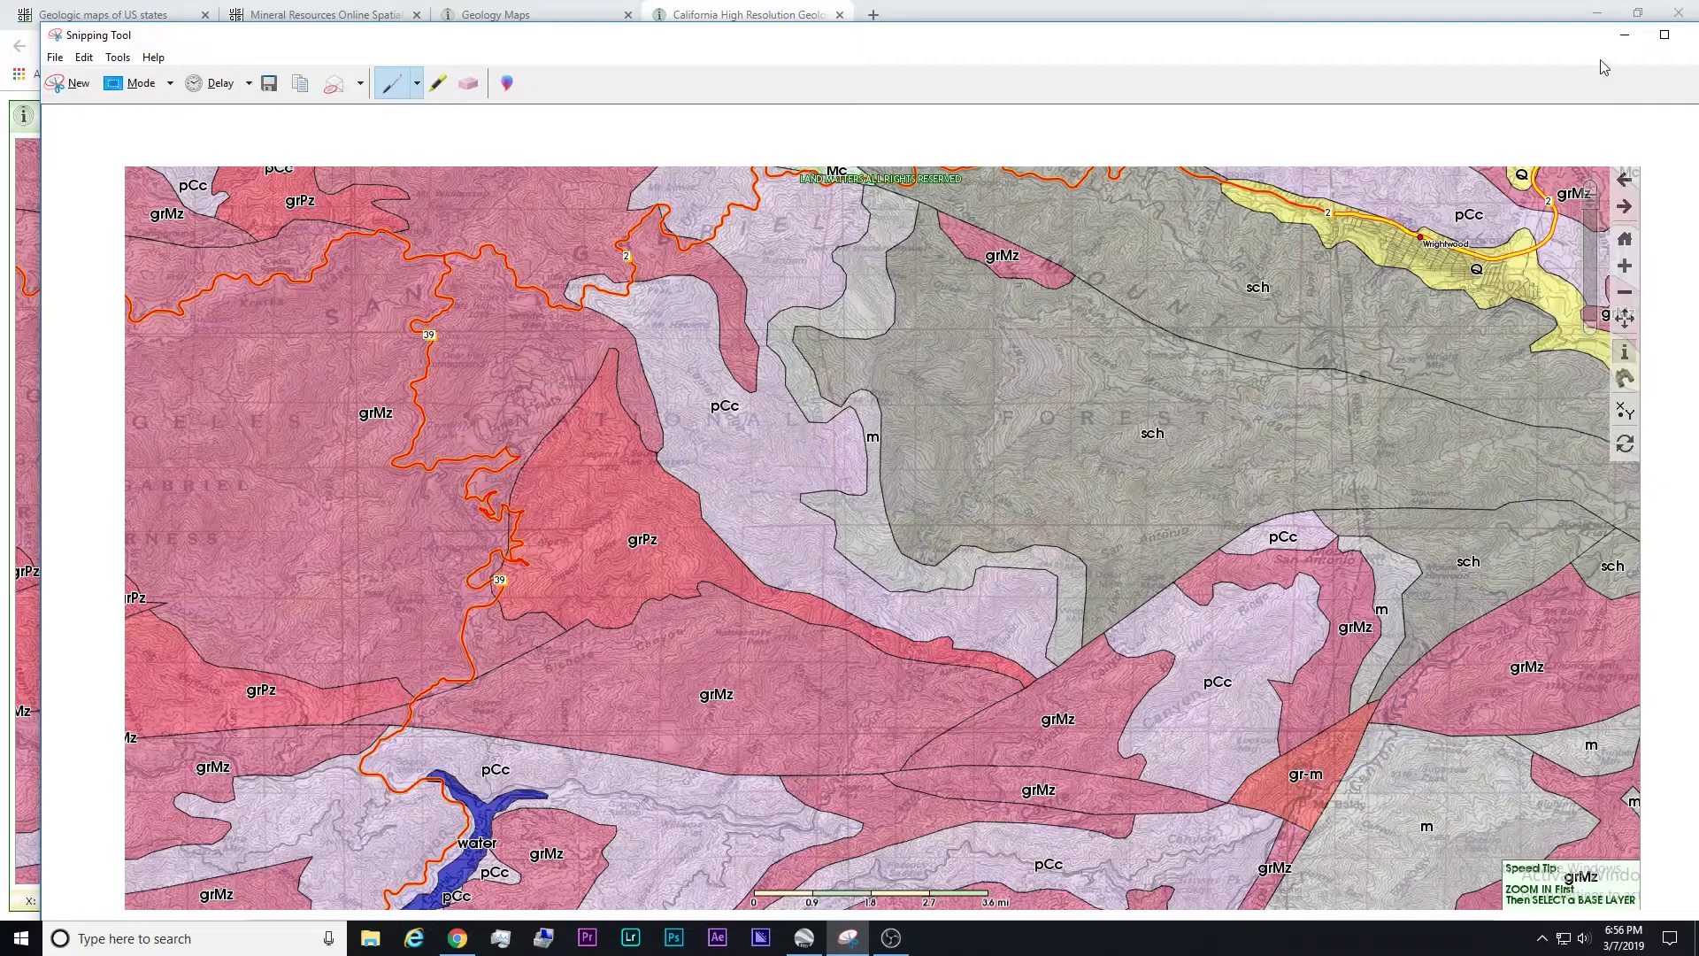
- Switch to Google Earth Pro and start an image overlay named "Azusa test" using the Azusa overlay test image from the Tyrone folder
click(1625, 34)
click(1596, 16)
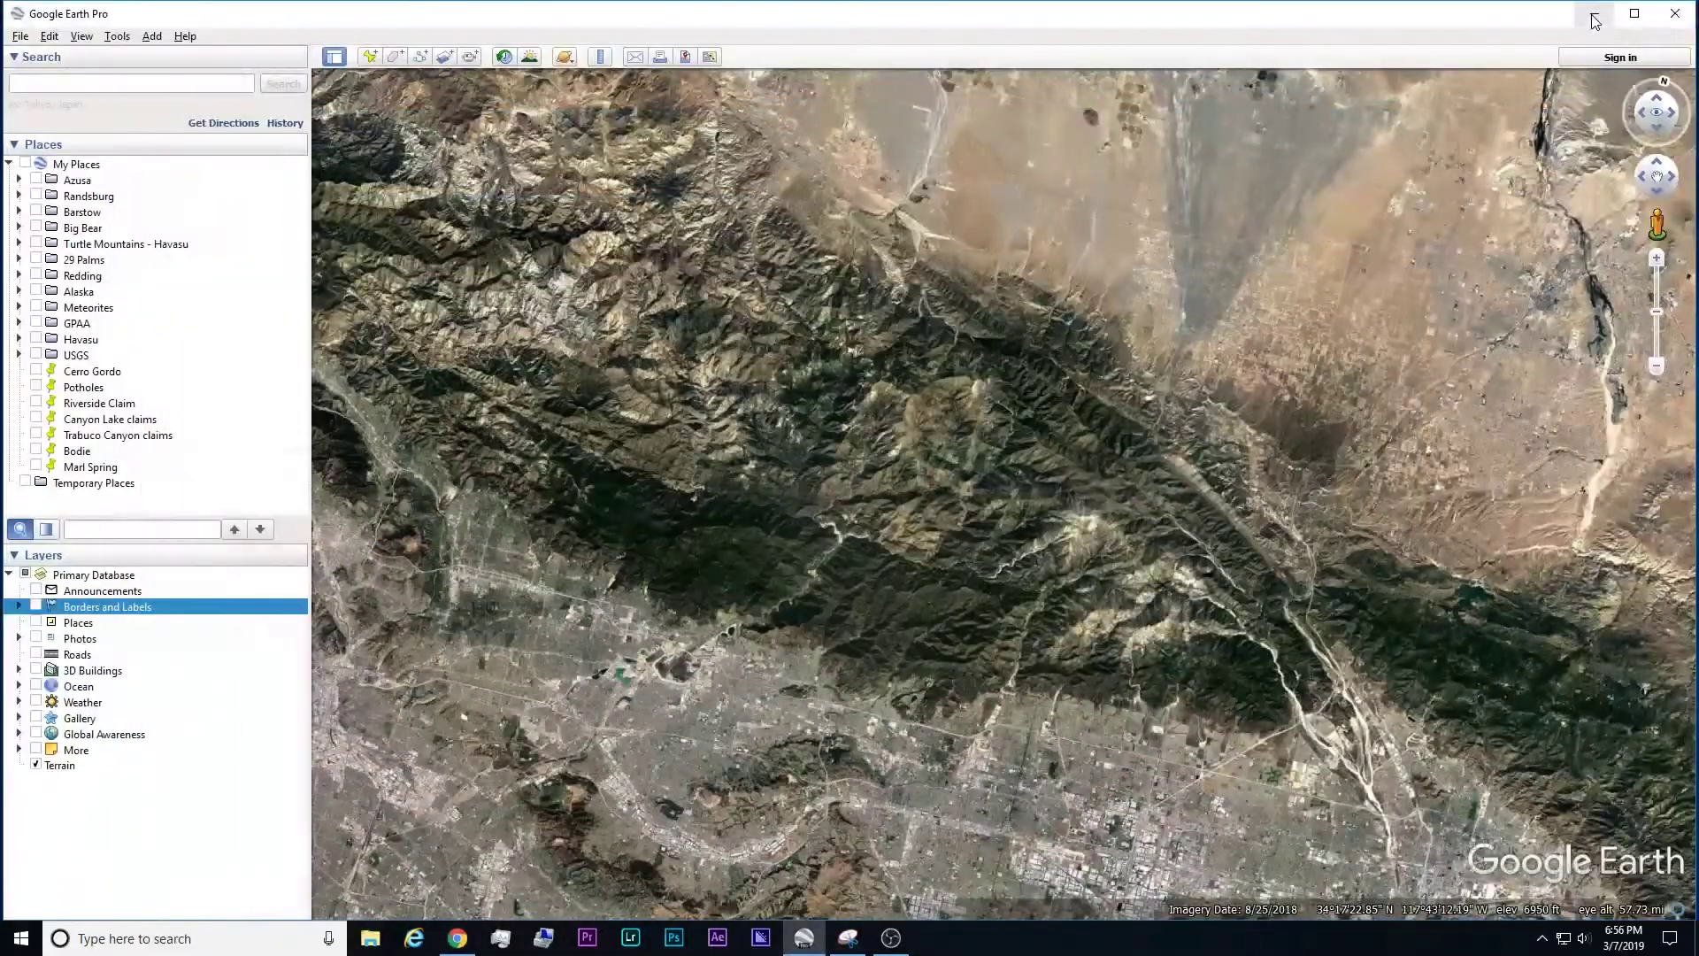
drag(872, 433, 843, 554)
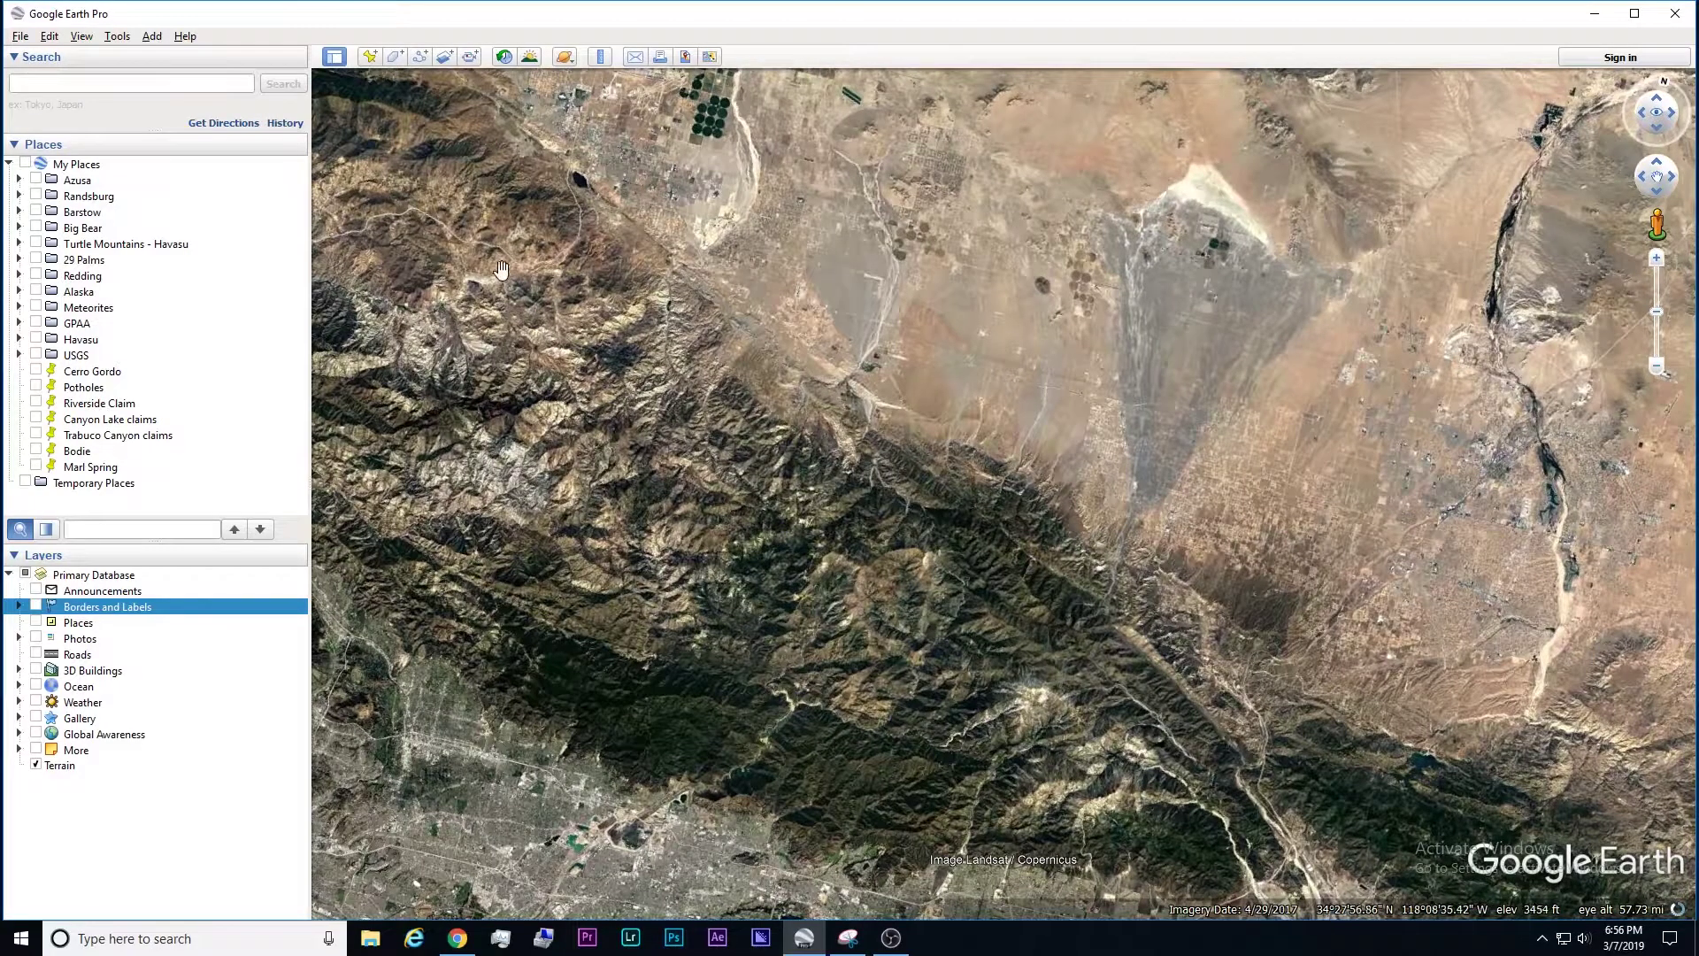
click(445, 62)
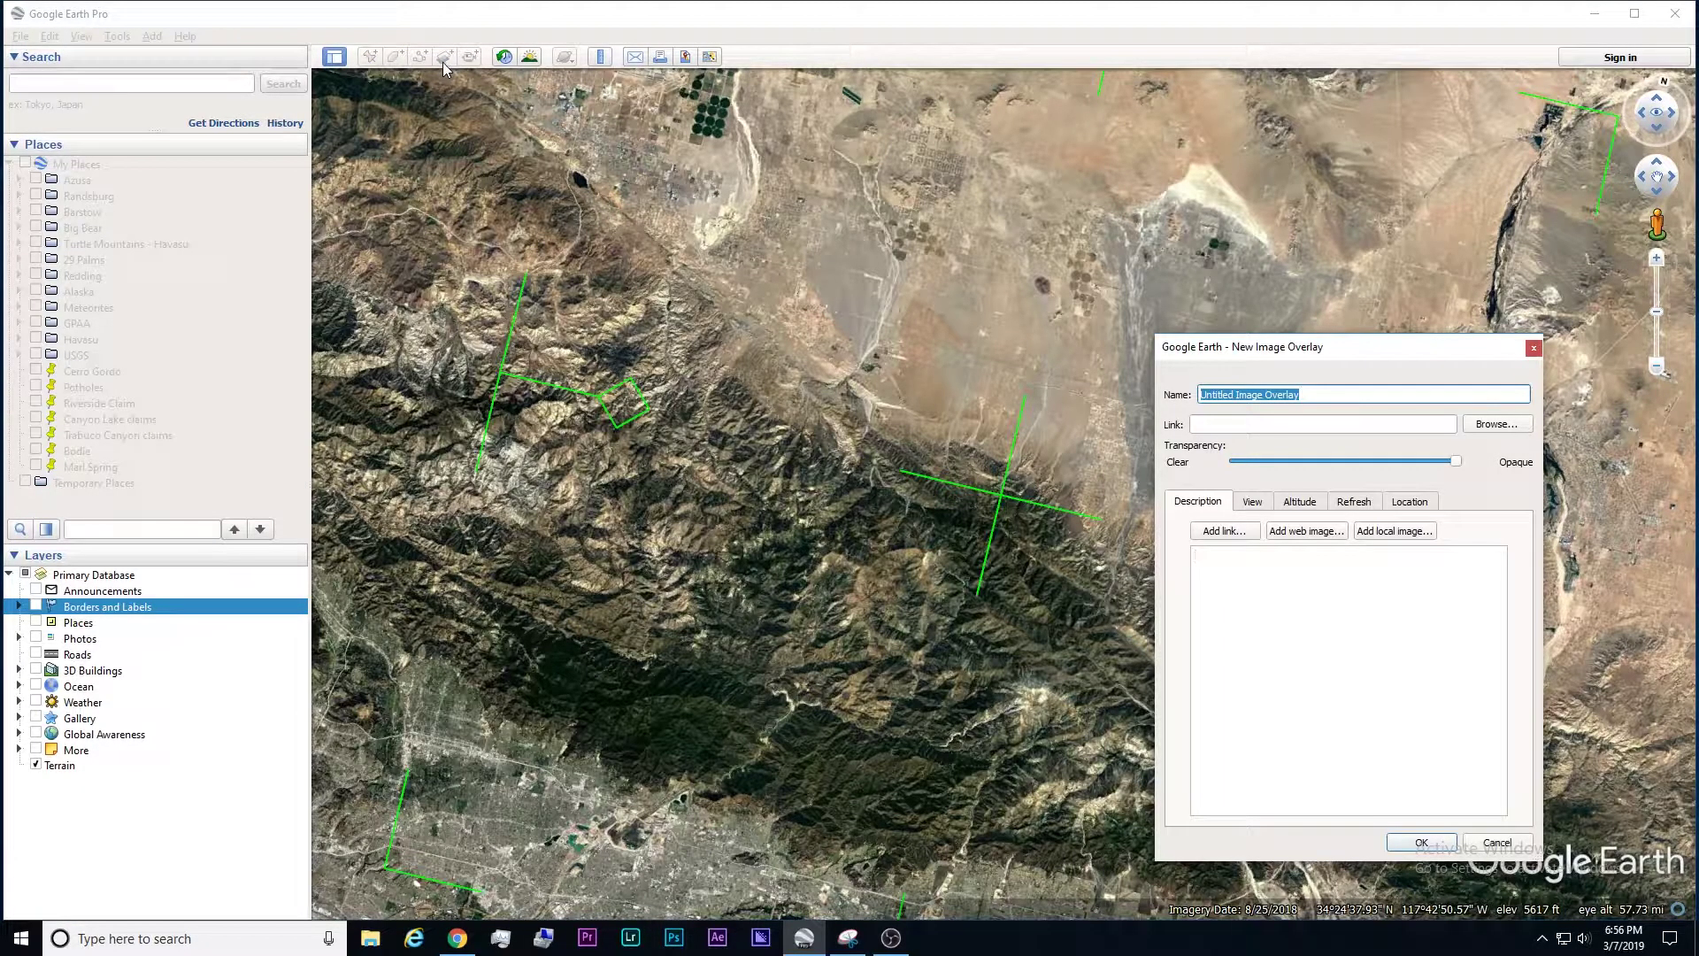
text(Azusa test)
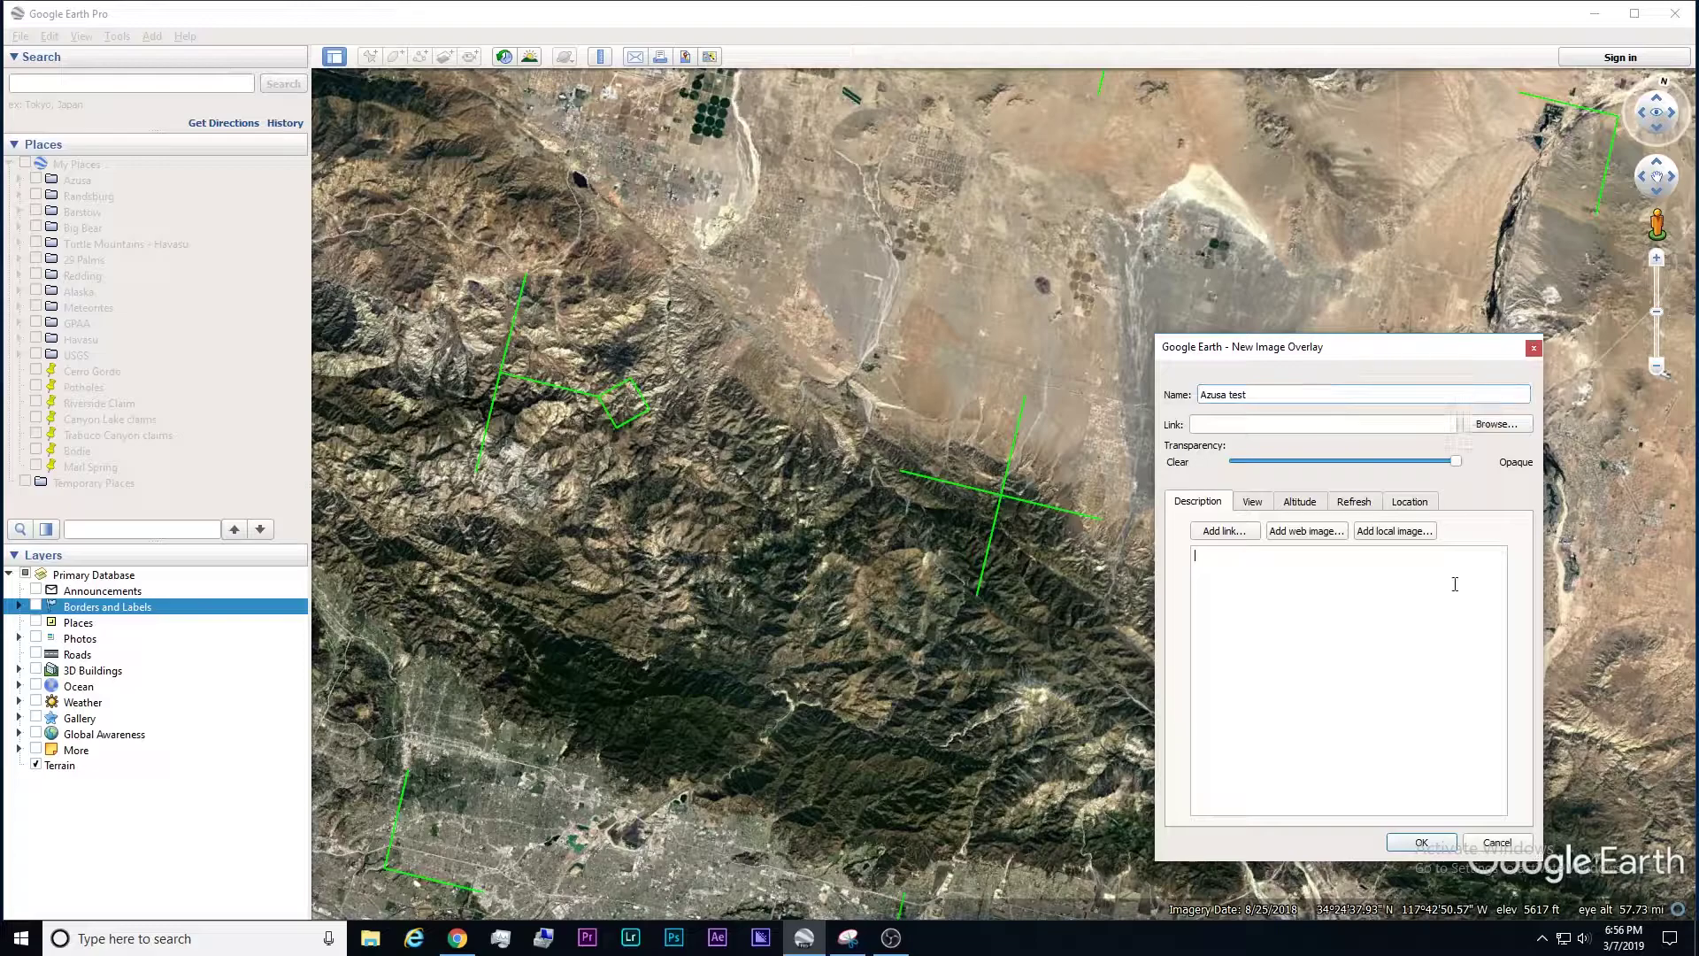
click(1496, 425)
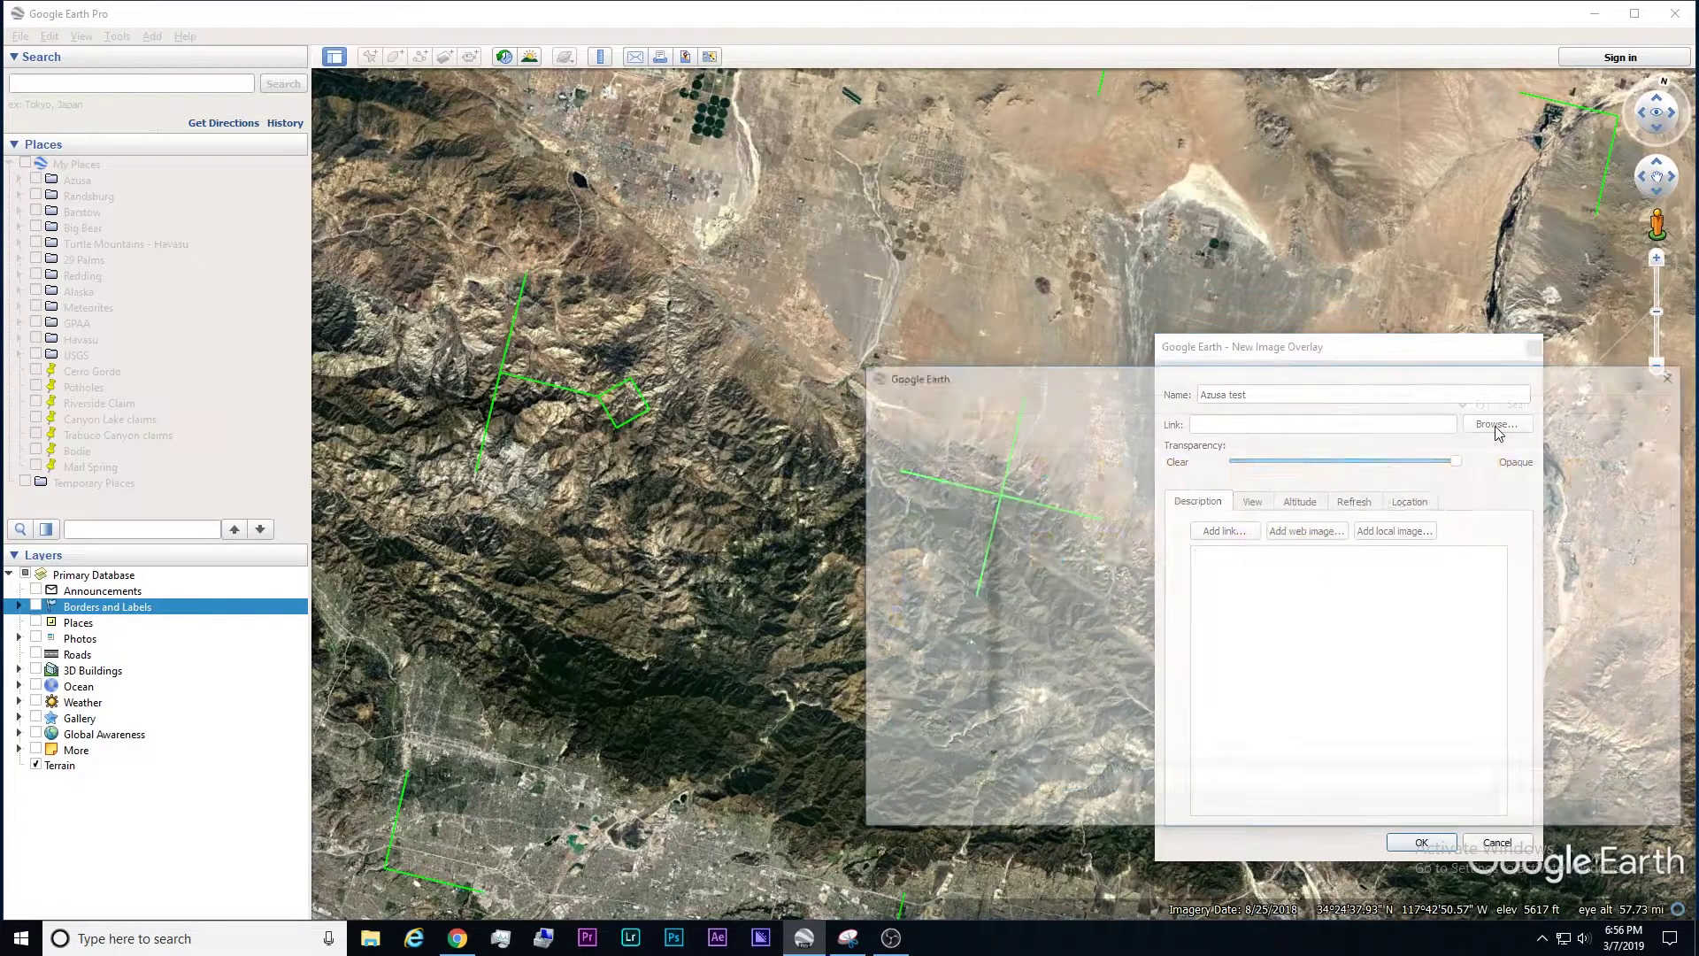
click(1058, 529)
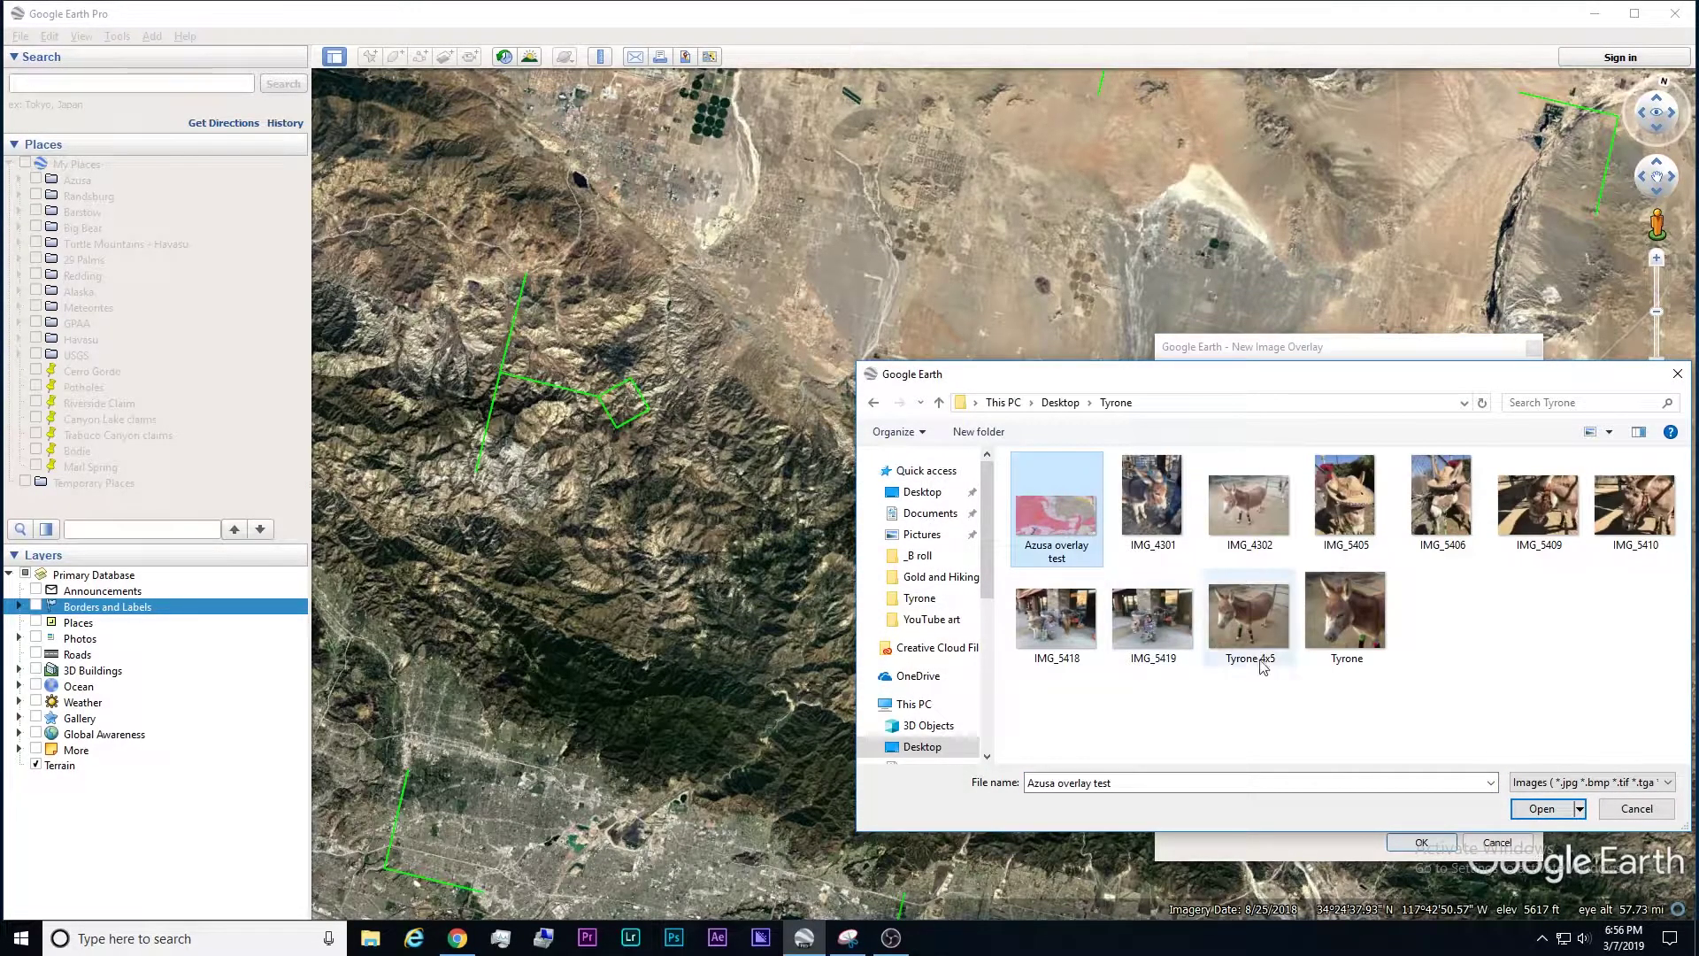
click(1539, 807)
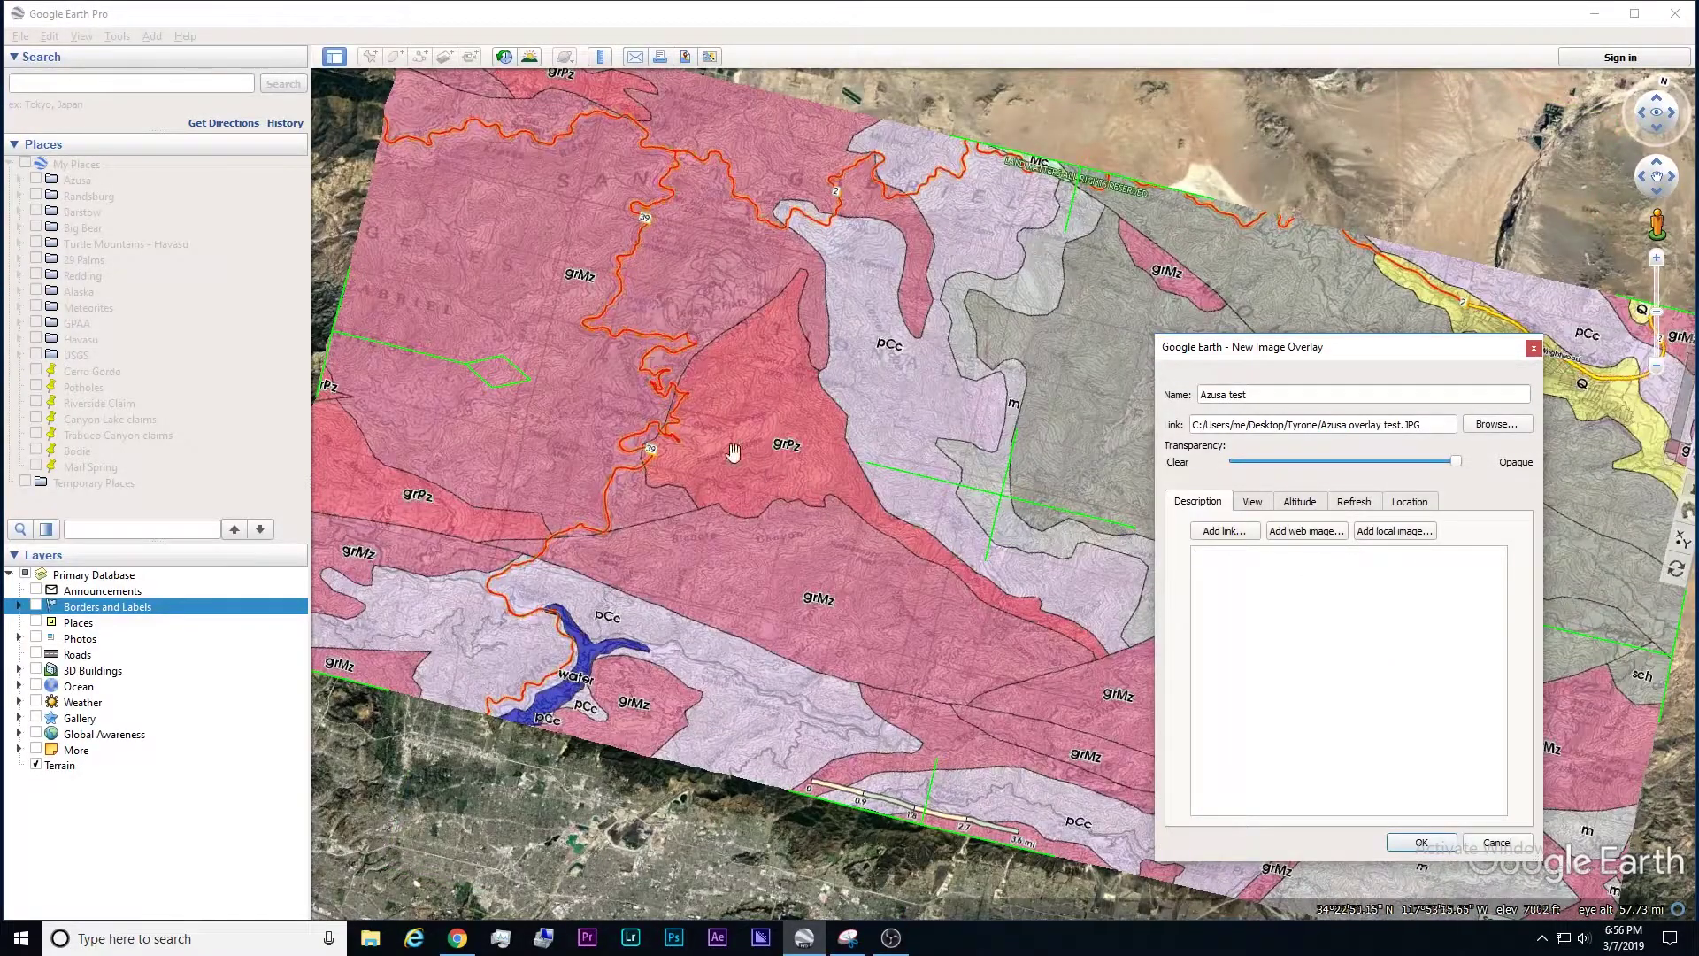
- Shift the geologic map overlay over the mountains and rotate it to sit nearly level with the view
drag(639, 360, 600, 244)
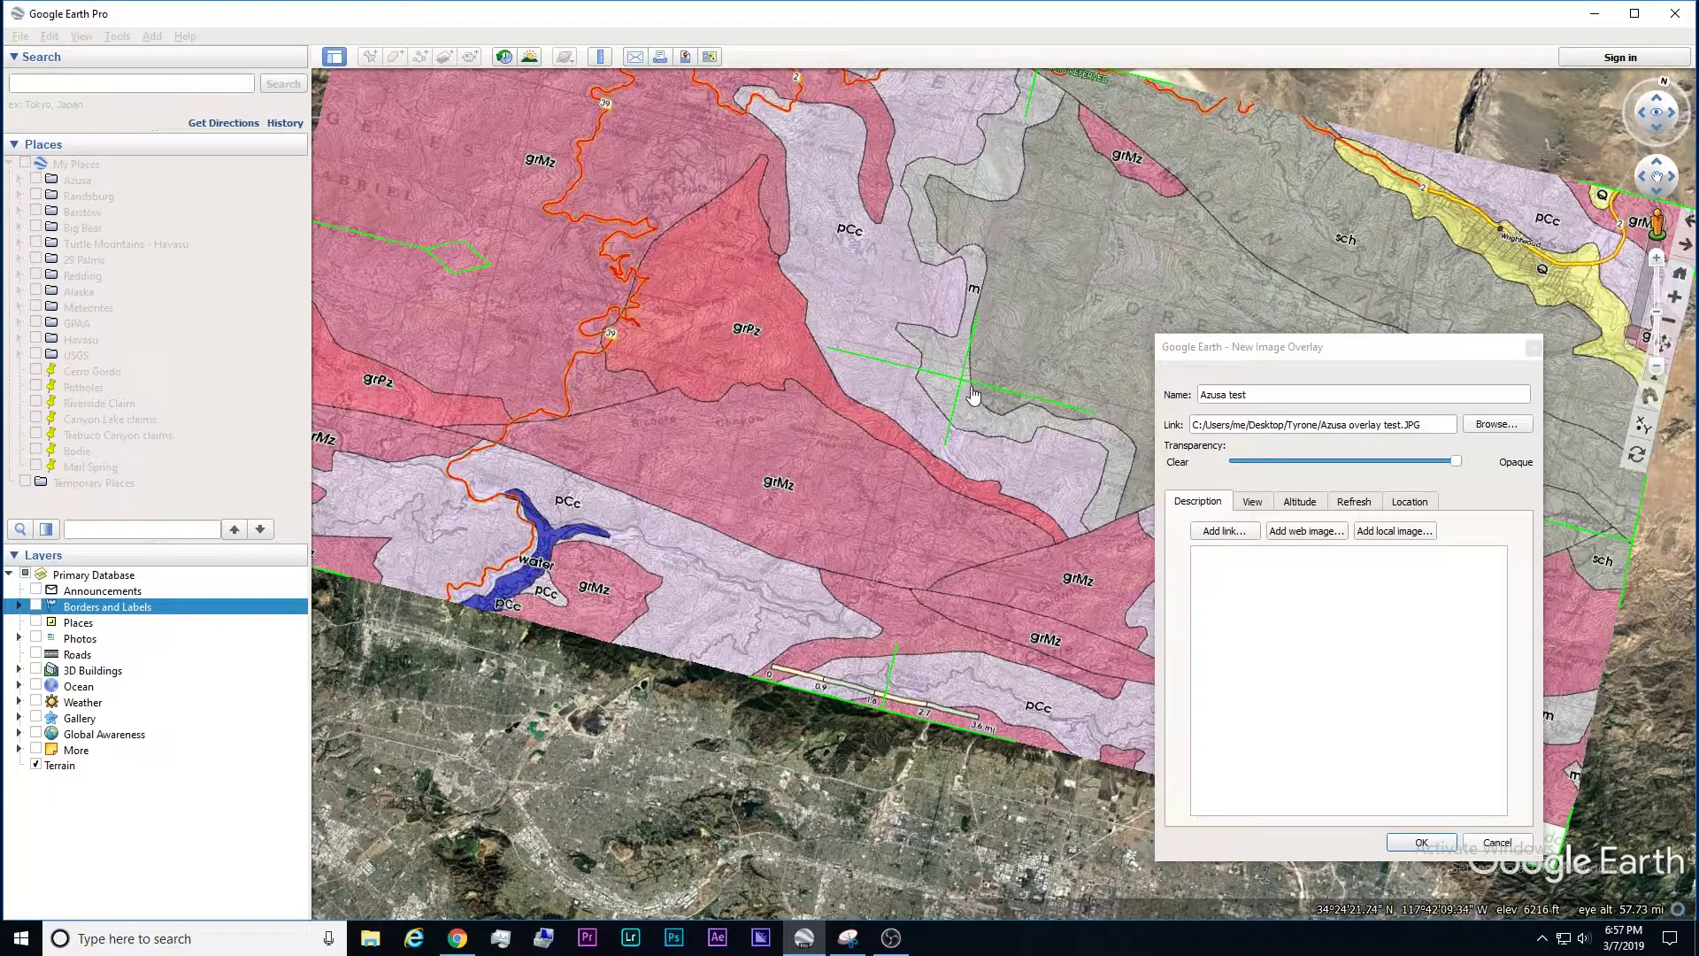
drag(965, 389, 1040, 507)
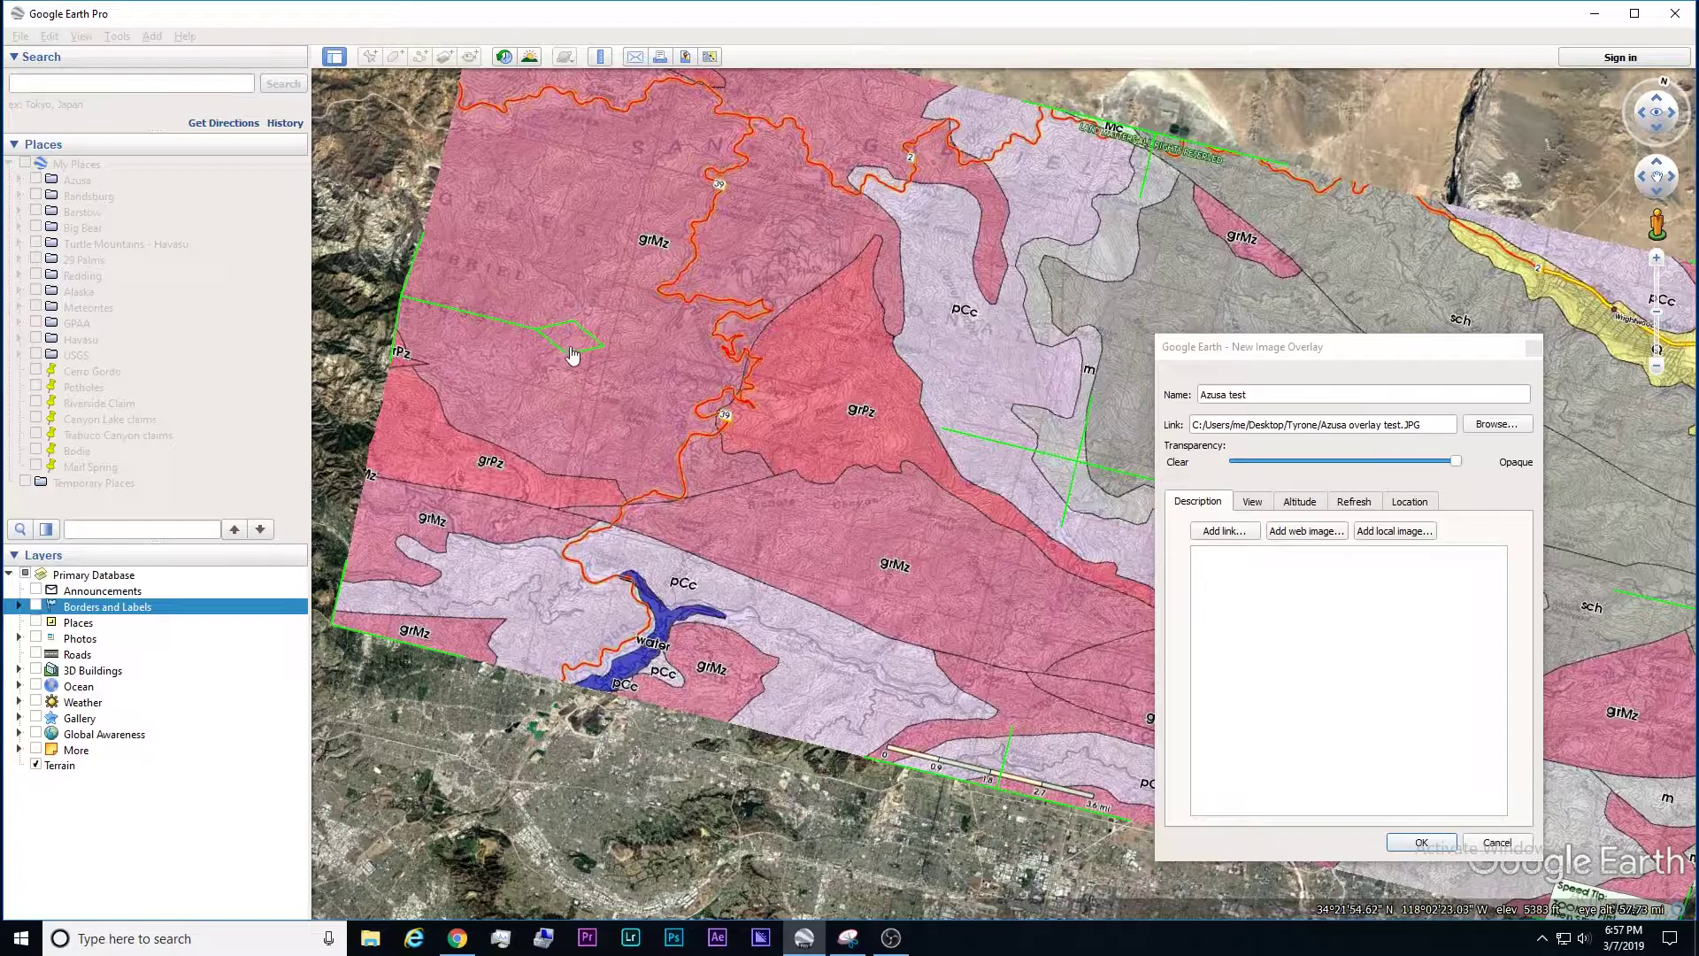
drag(571, 350, 533, 448)
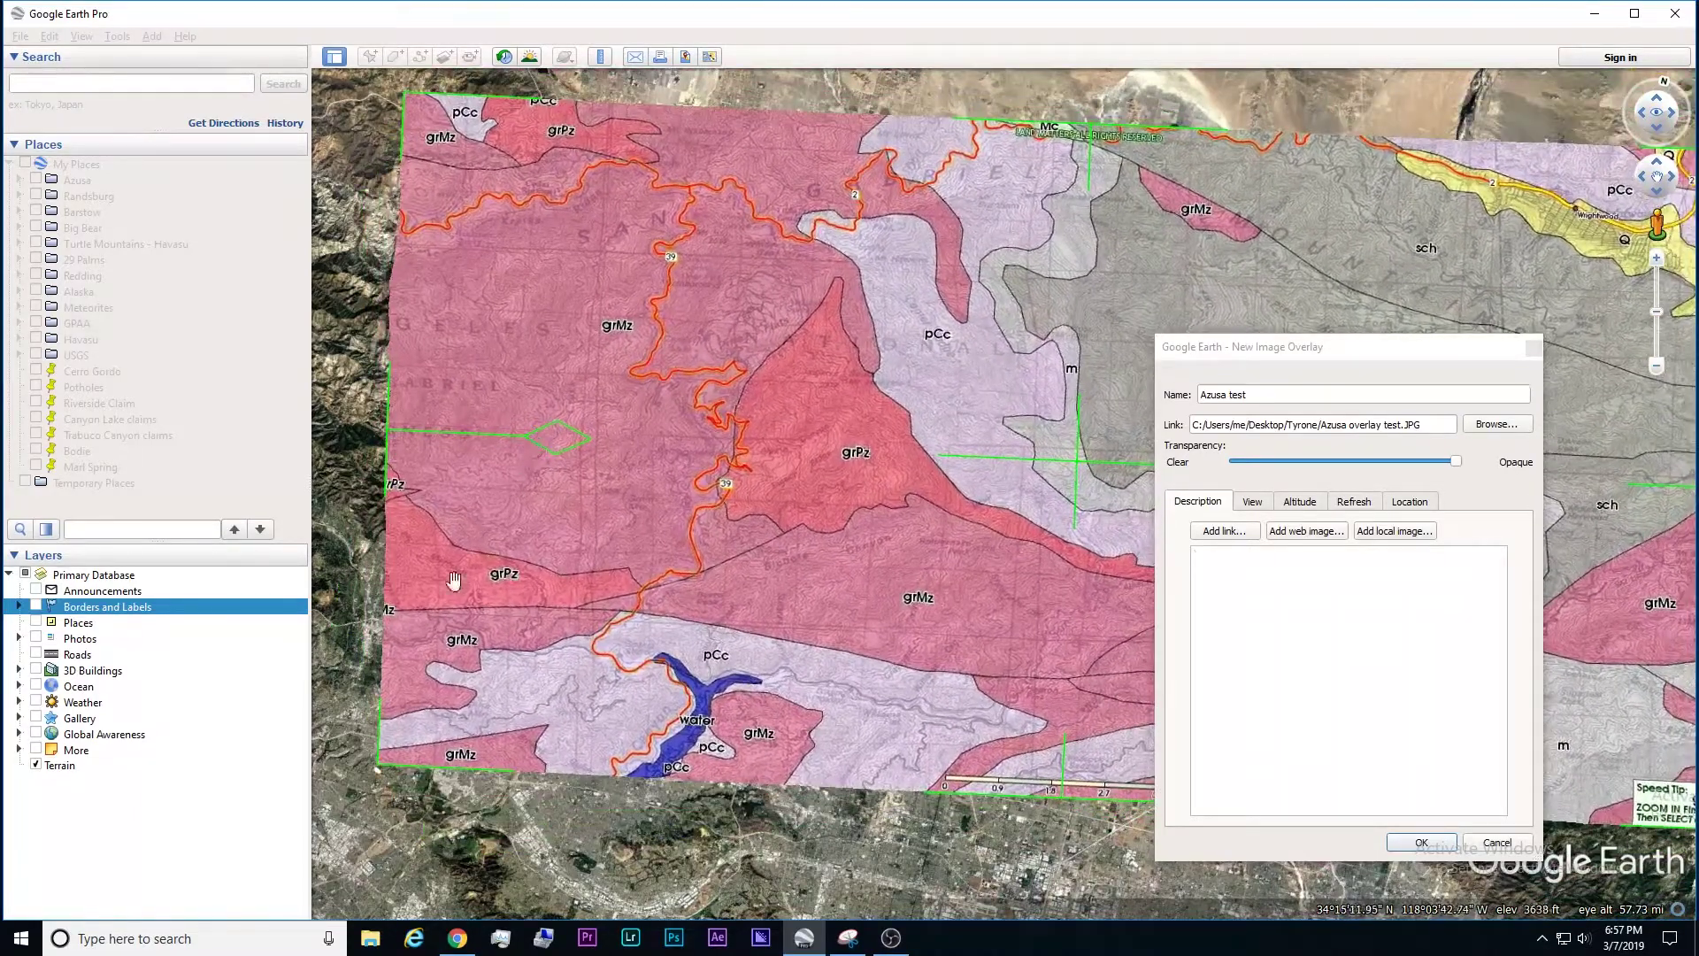
- Shrink the overlay from its southwest corner and move it west over the mountains, keeping the overlay settings out of its way
drag(385, 776, 1001, 635)
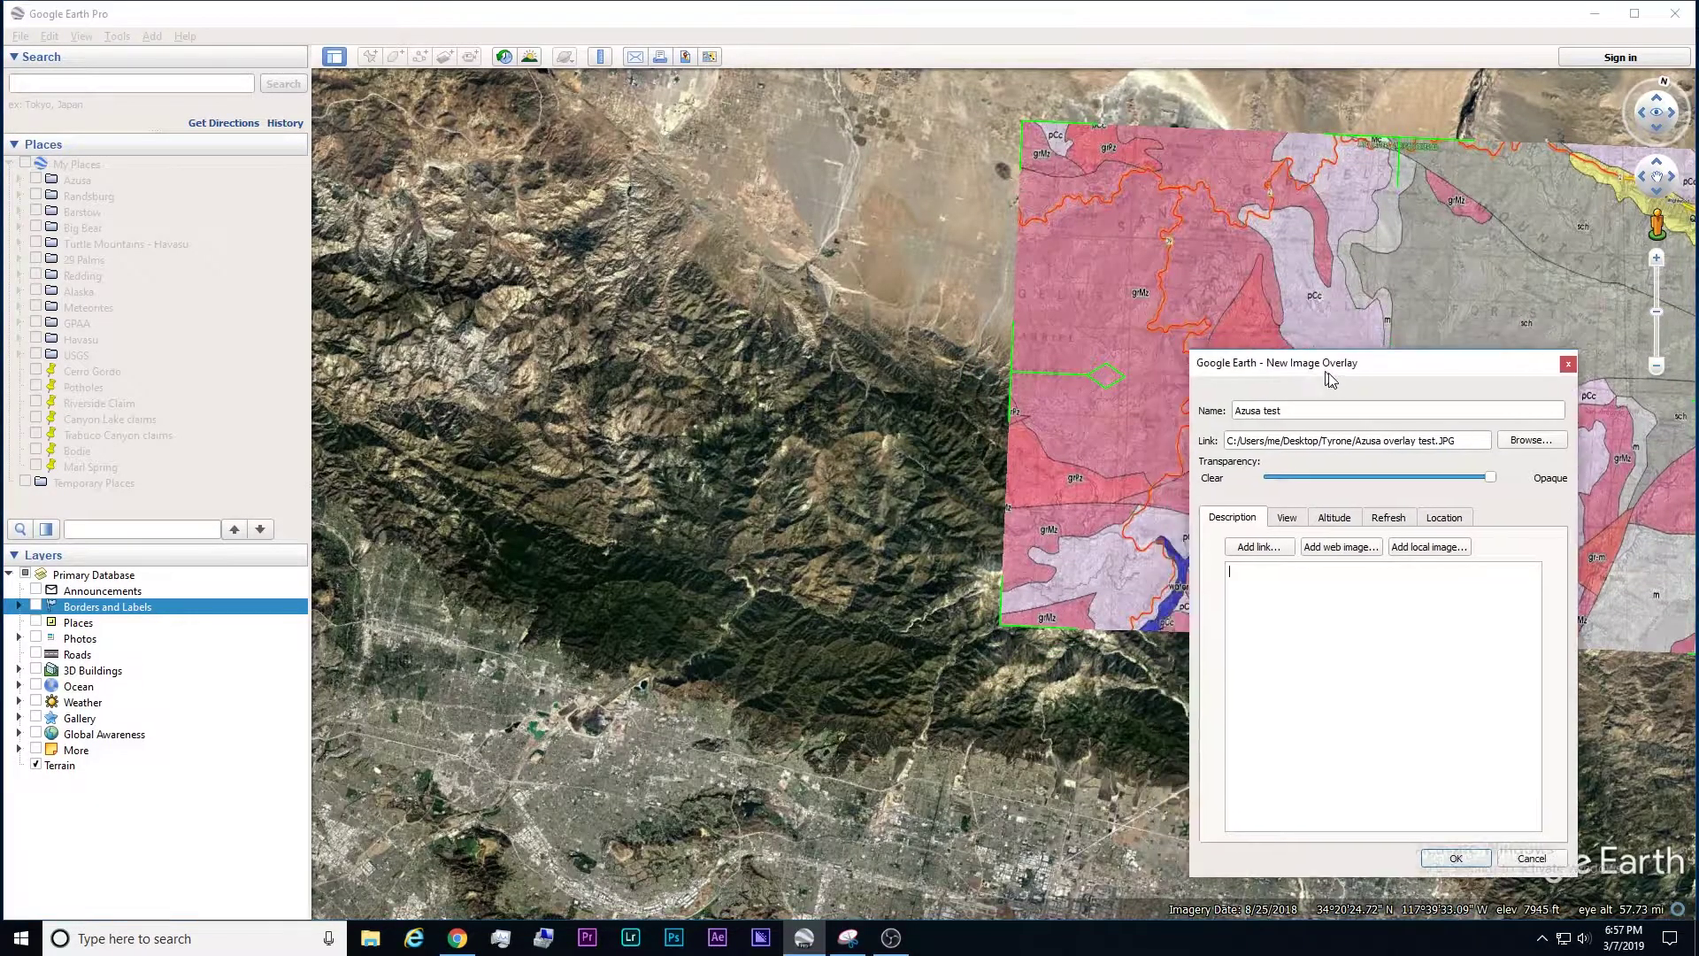
drag(1289, 346, 1516, 649)
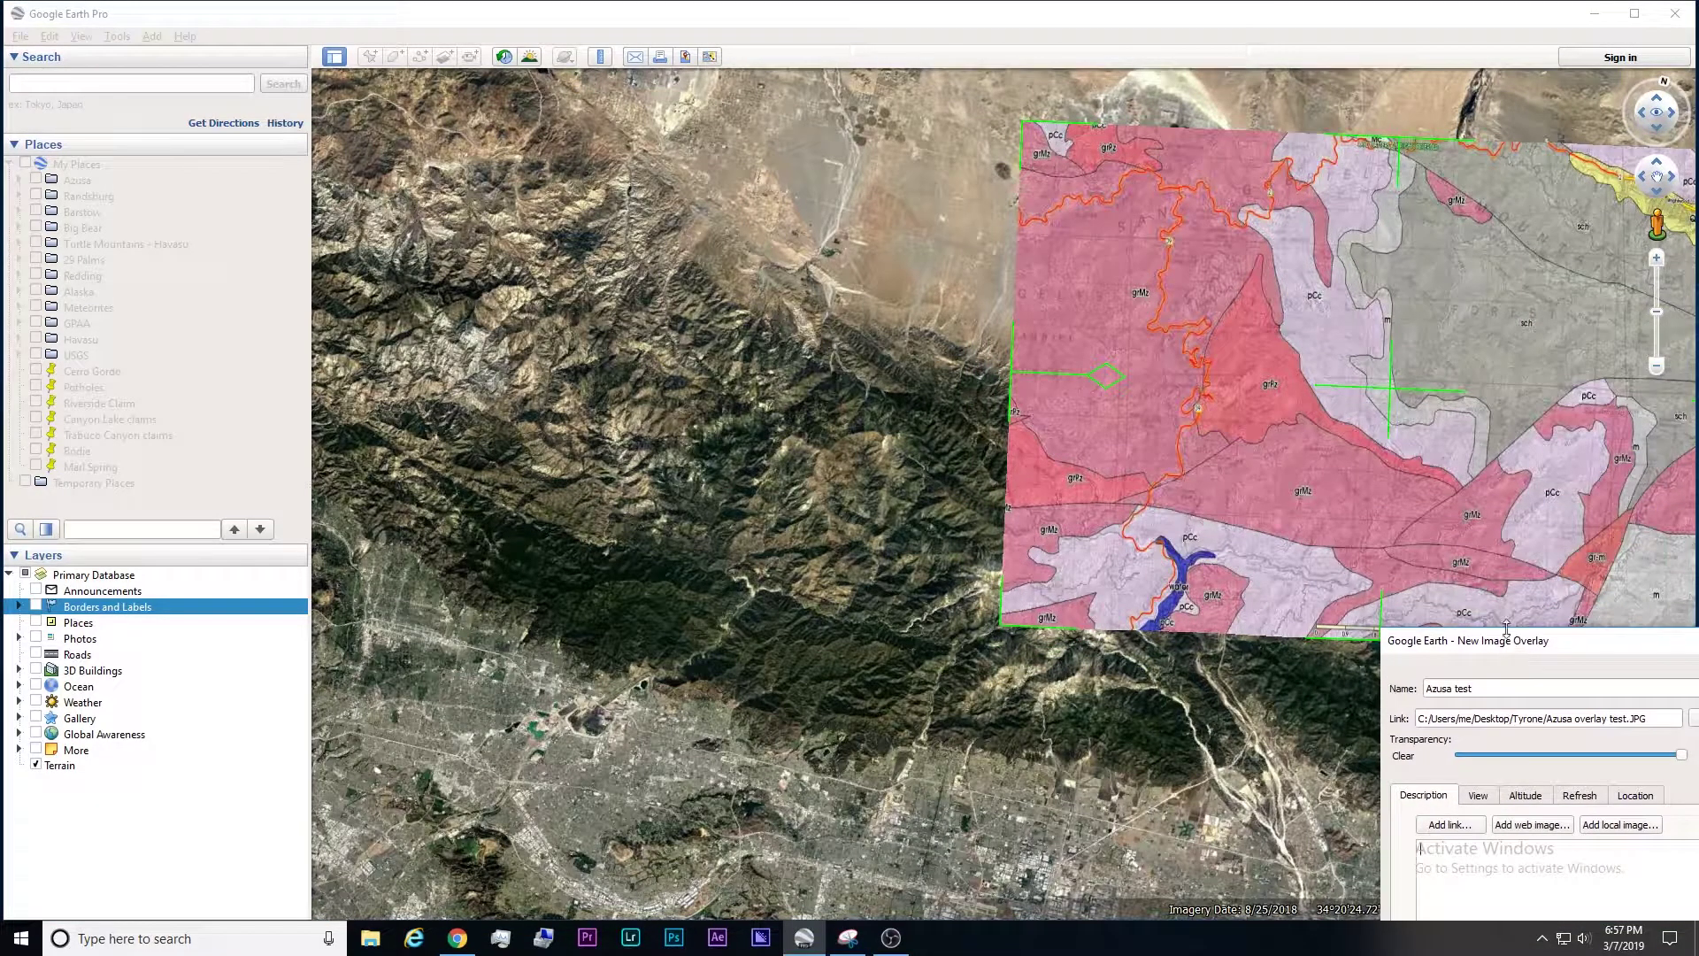
drag(1387, 402, 912, 305)
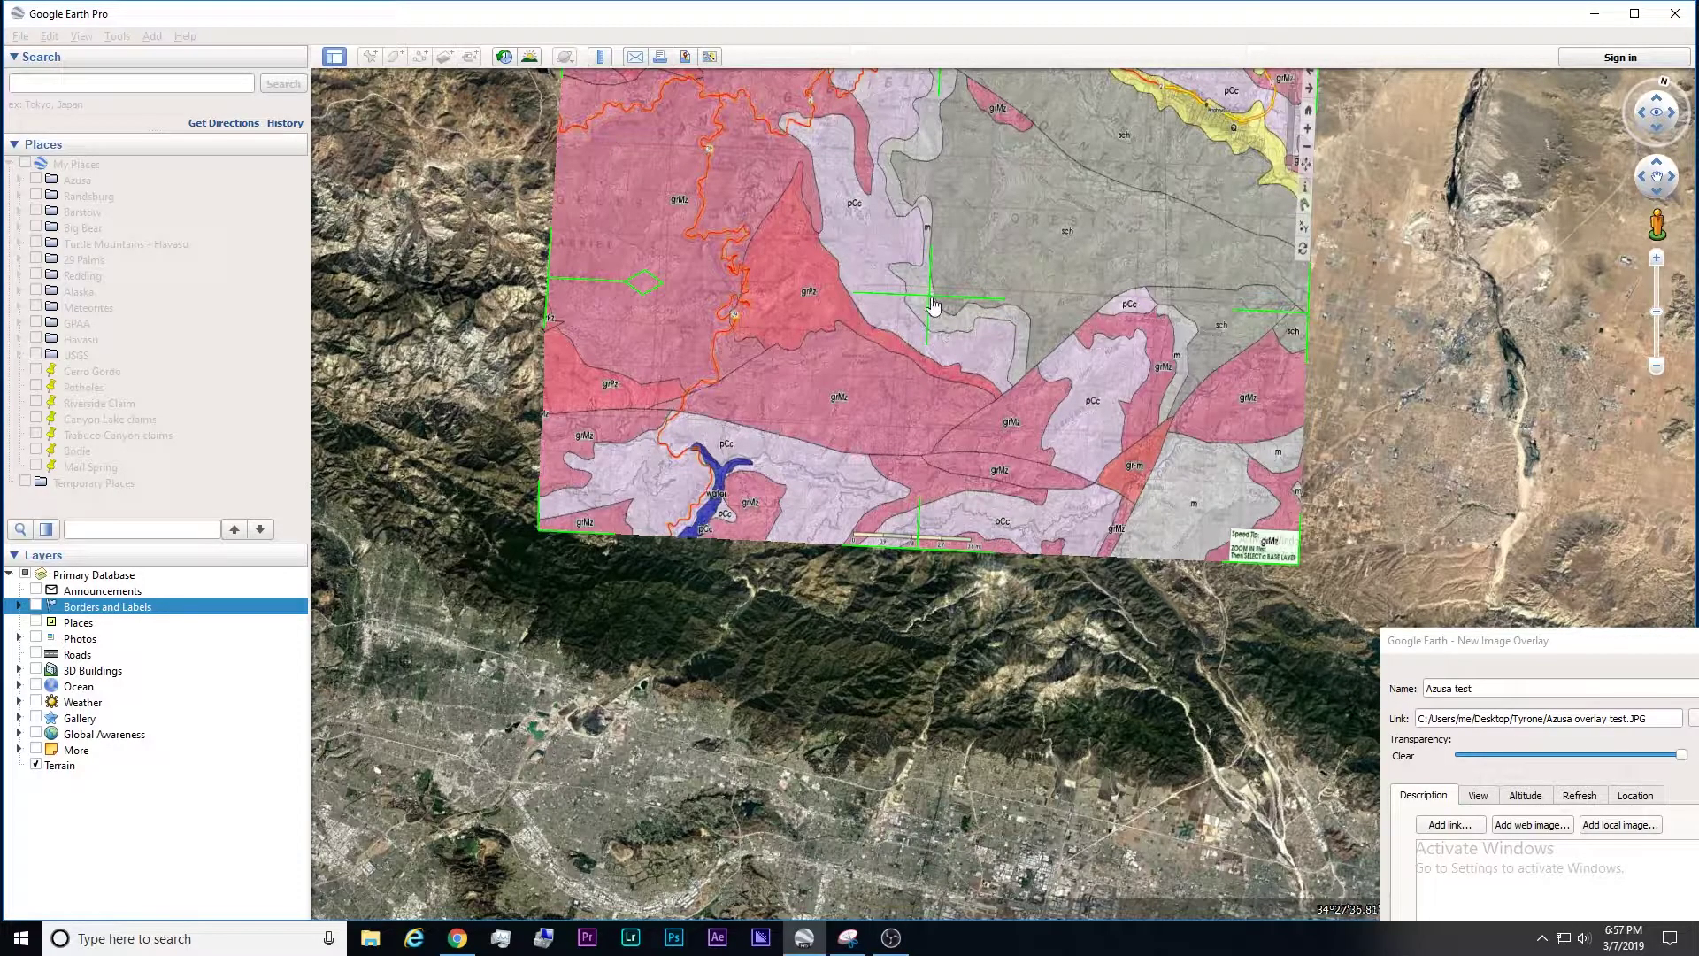
drag(929, 300, 966, 330)
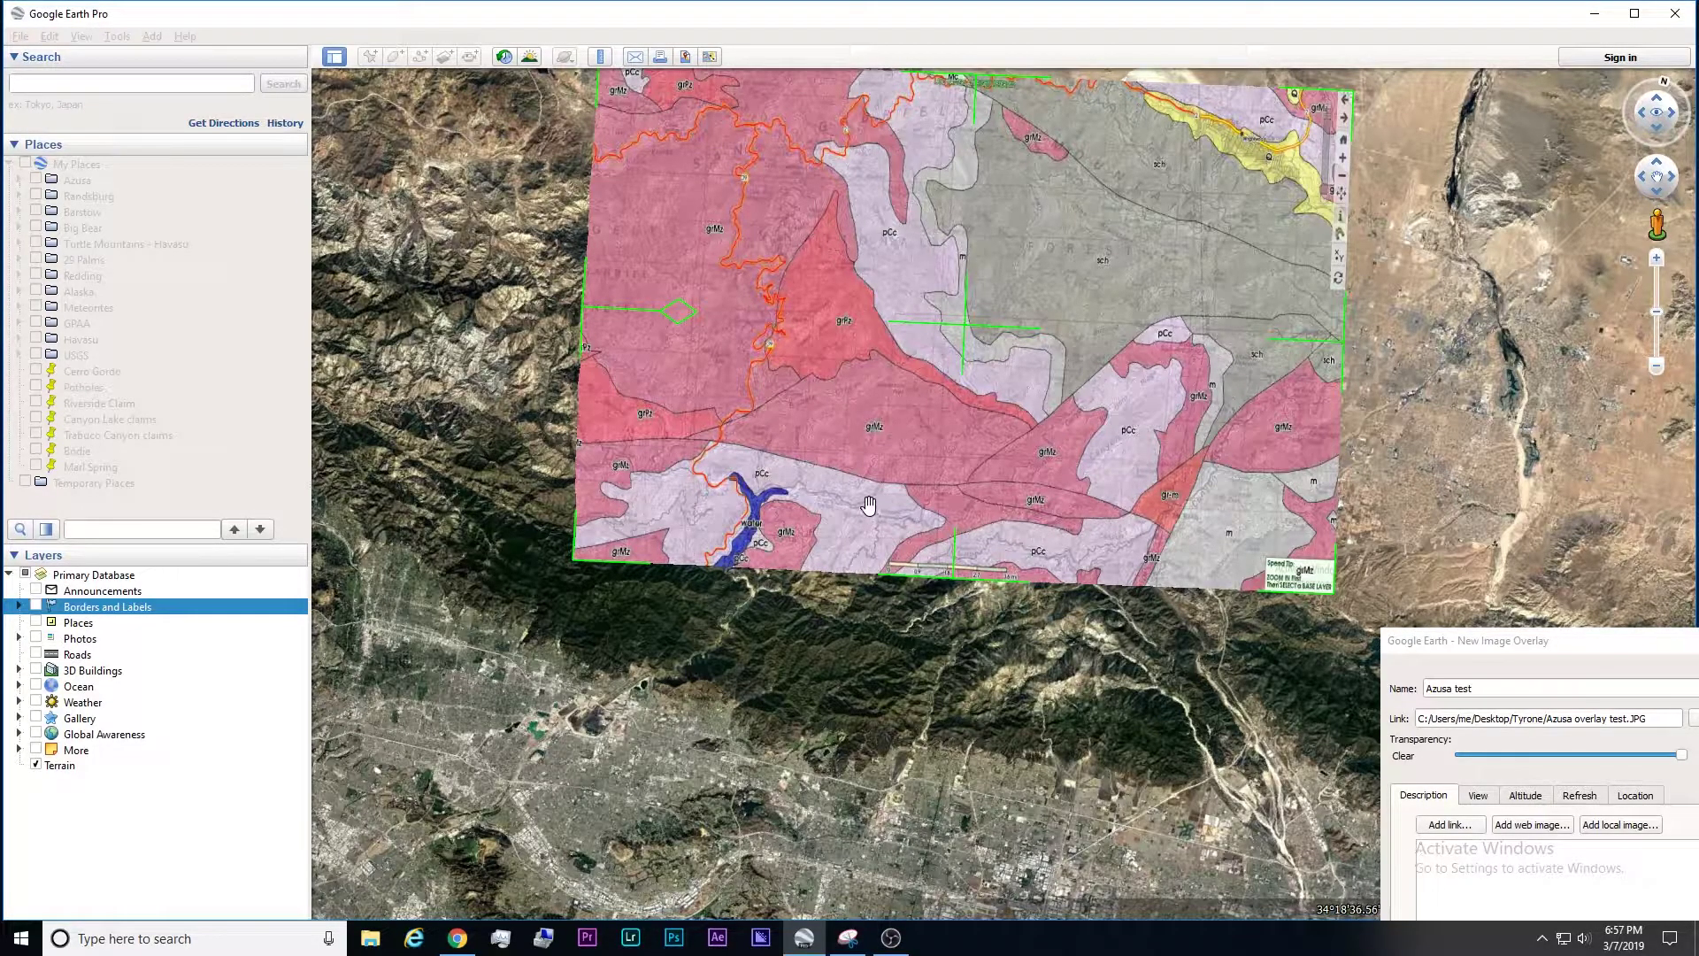
- Make the overlay about half transparent and reposition it against the terrain so its south edge follows the mountain front
drag(1518, 646, 1427, 542)
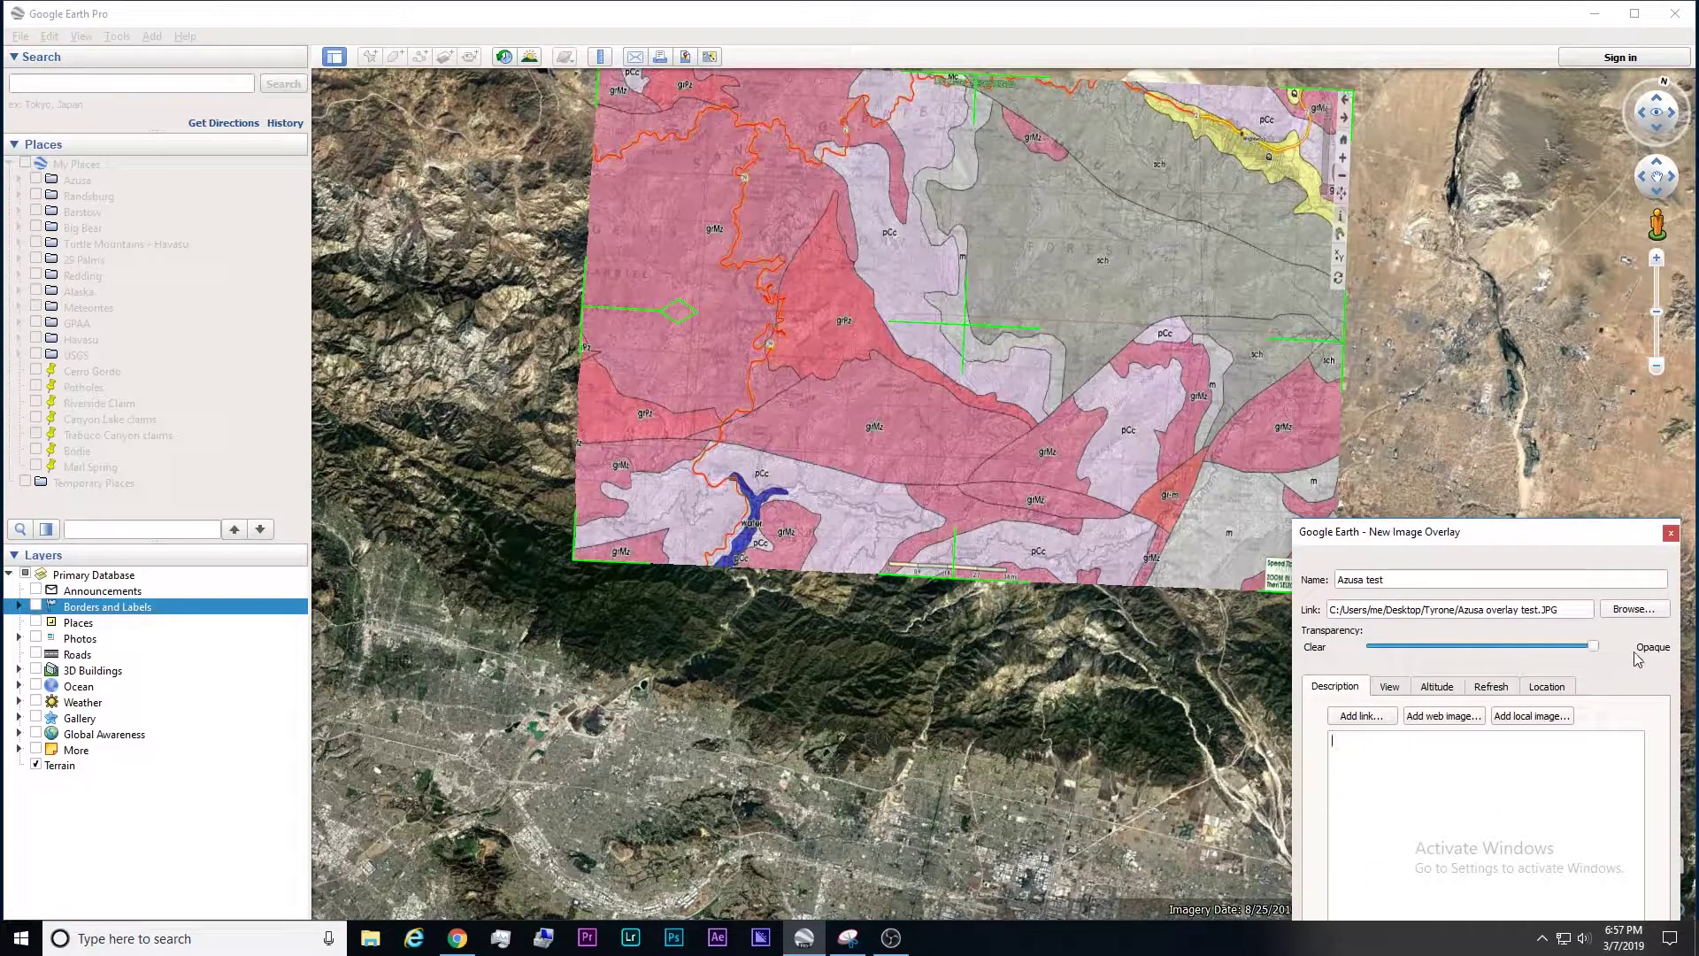
drag(1593, 651, 1473, 653)
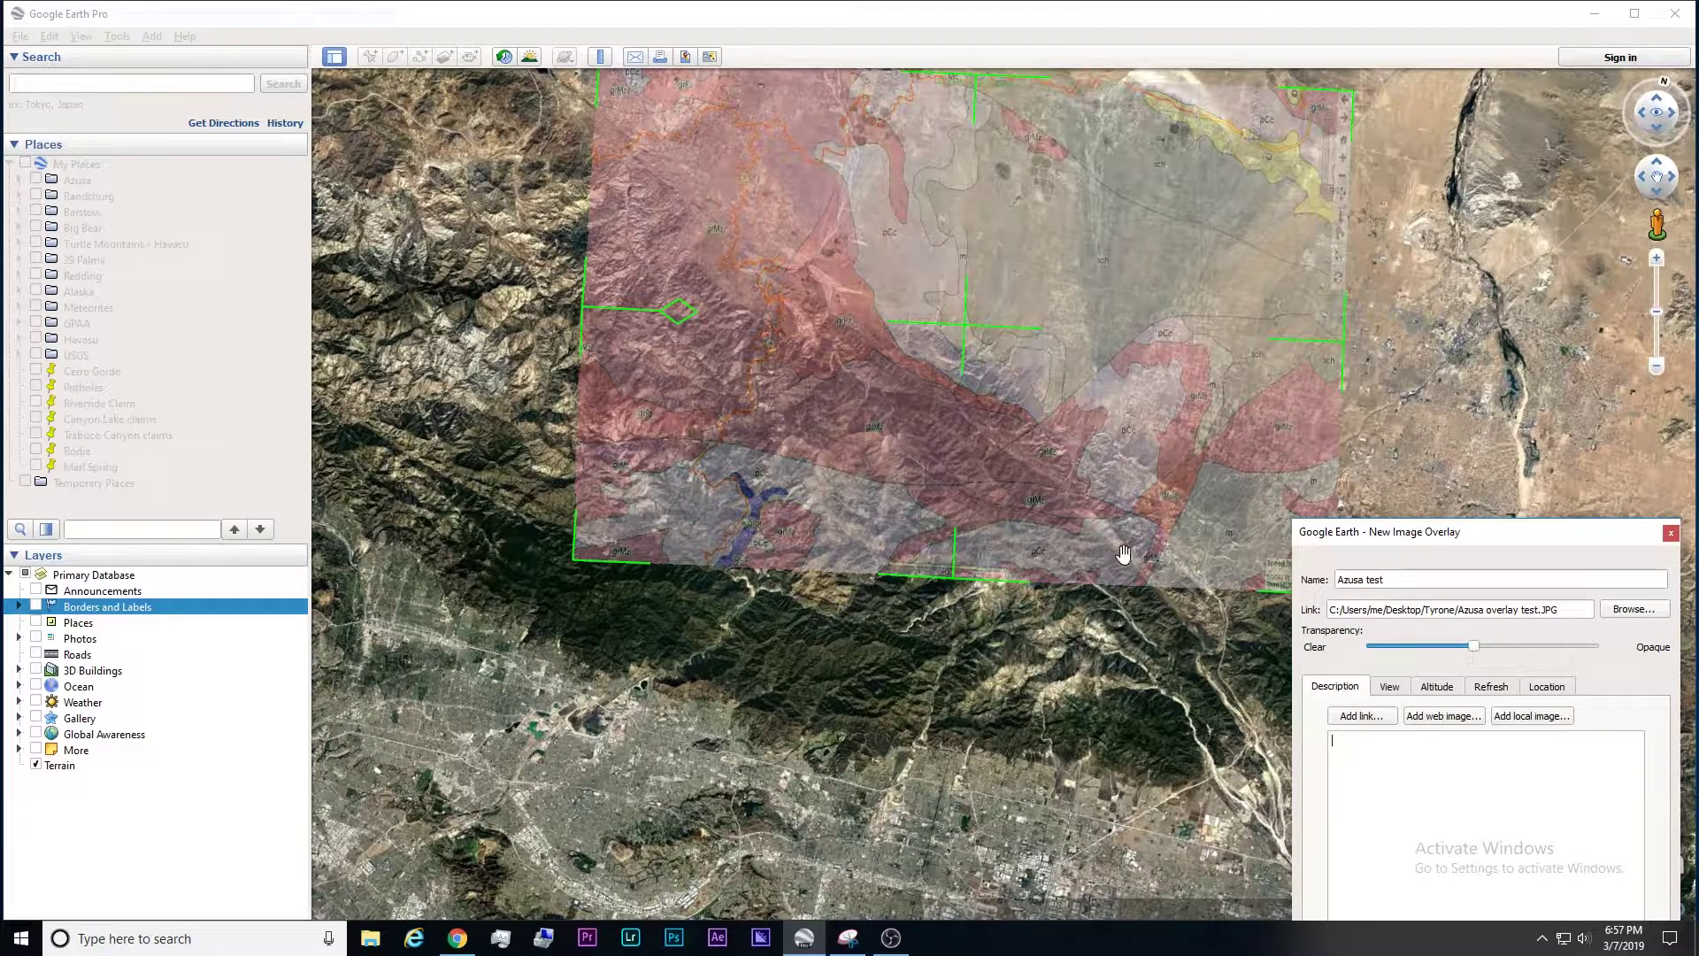
drag(966, 330, 1009, 311)
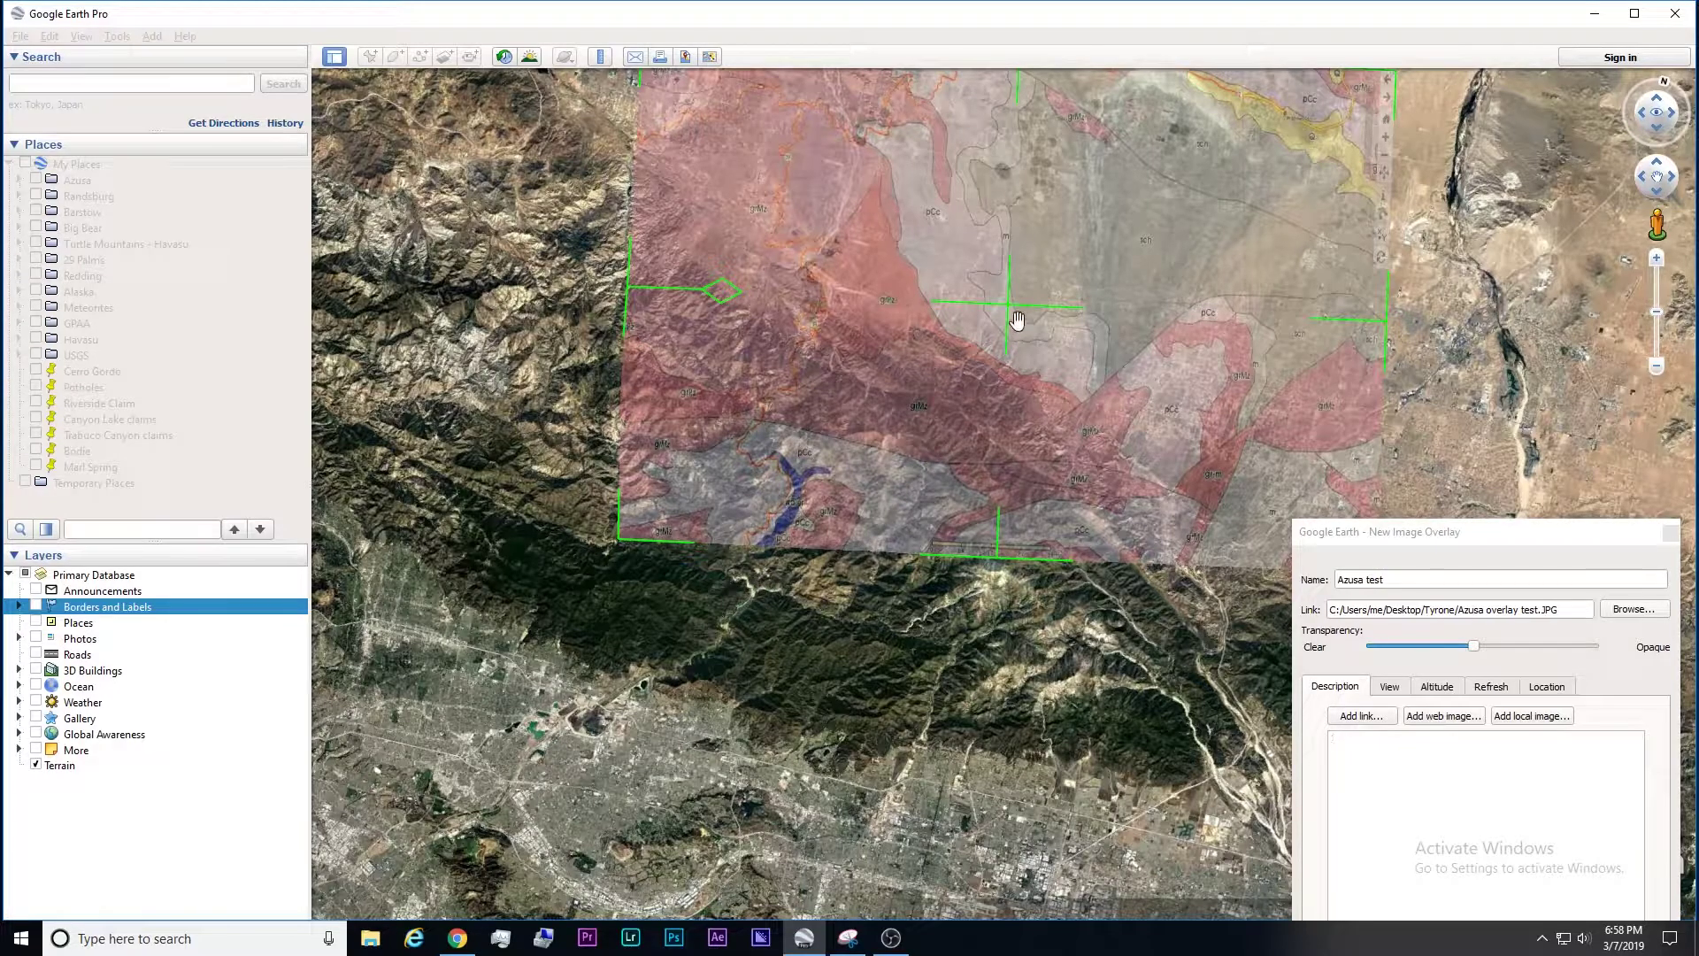
drag(1014, 308, 961, 433)
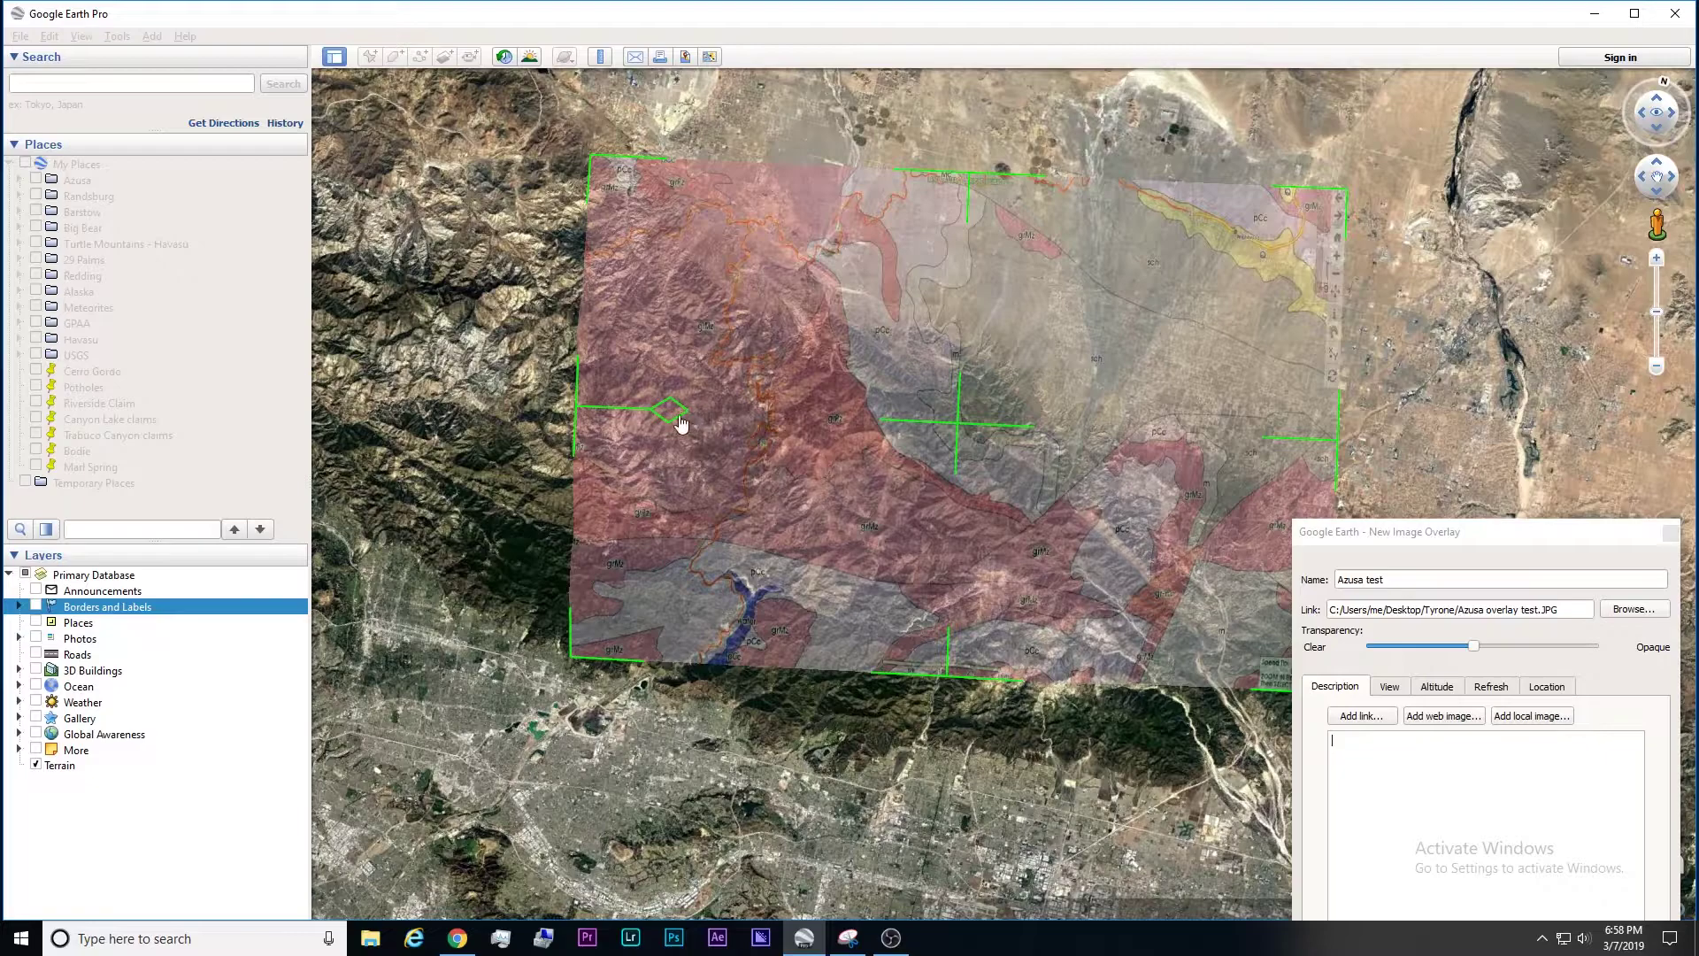
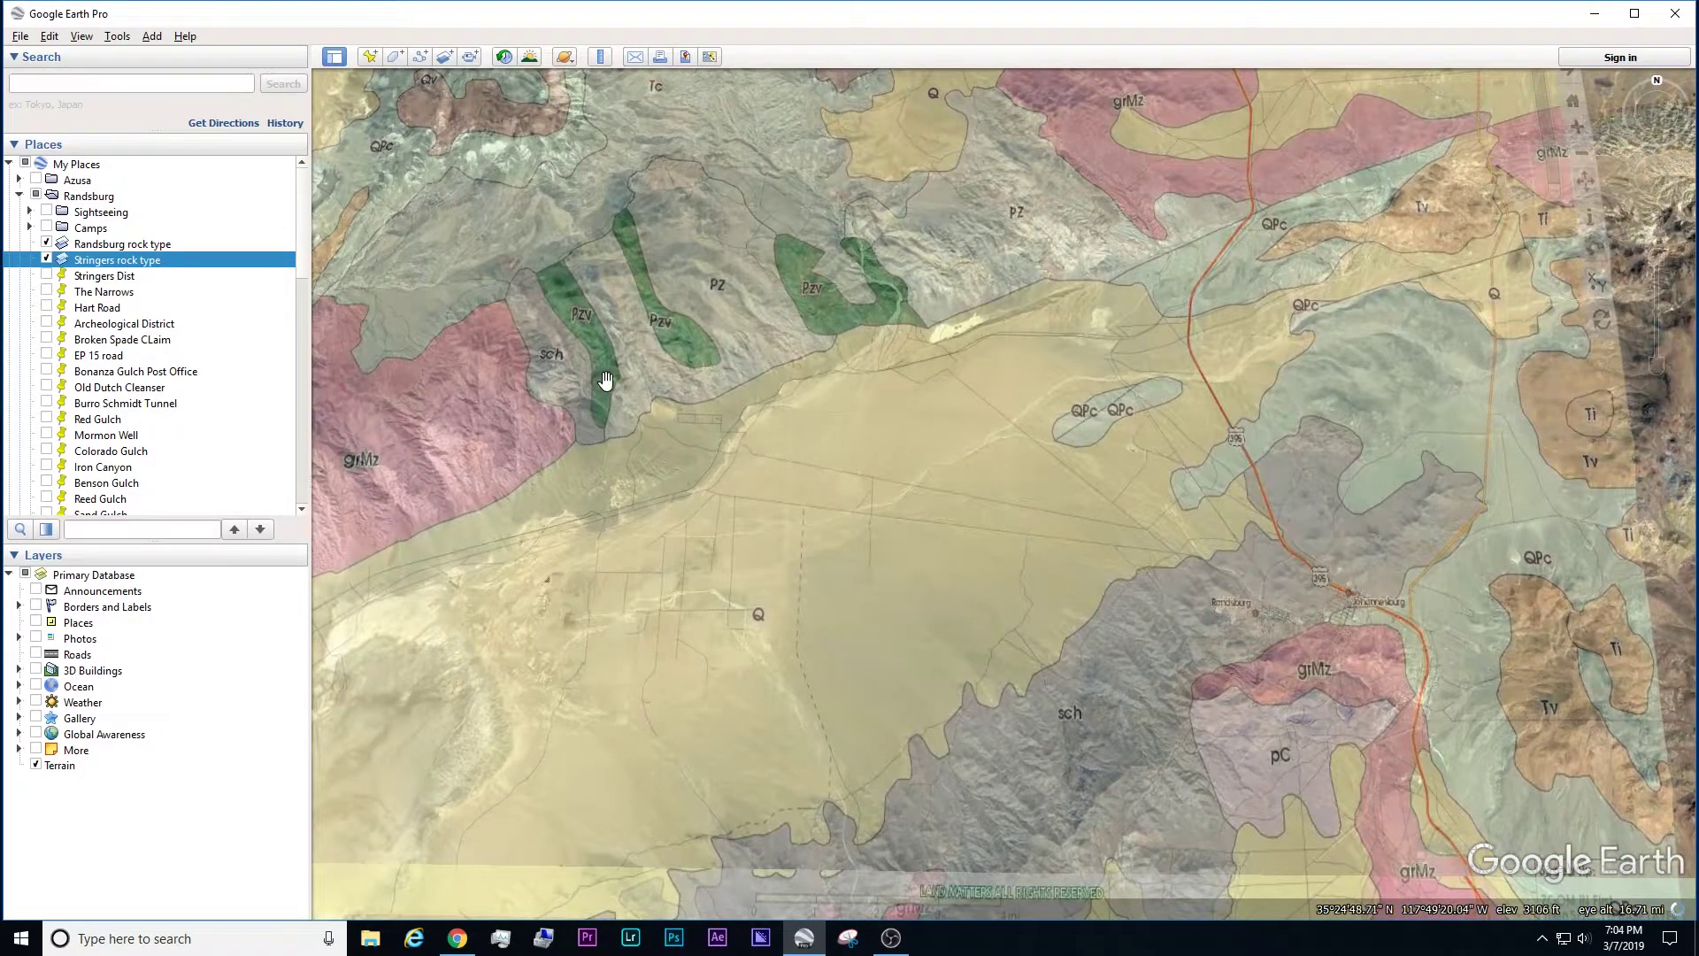
- Examine the Randsburg and Stringers rock type overlays against the terrain, toggling the visibility of the Randsburg rock type overlay
scroll(1324, 398, down, 2)
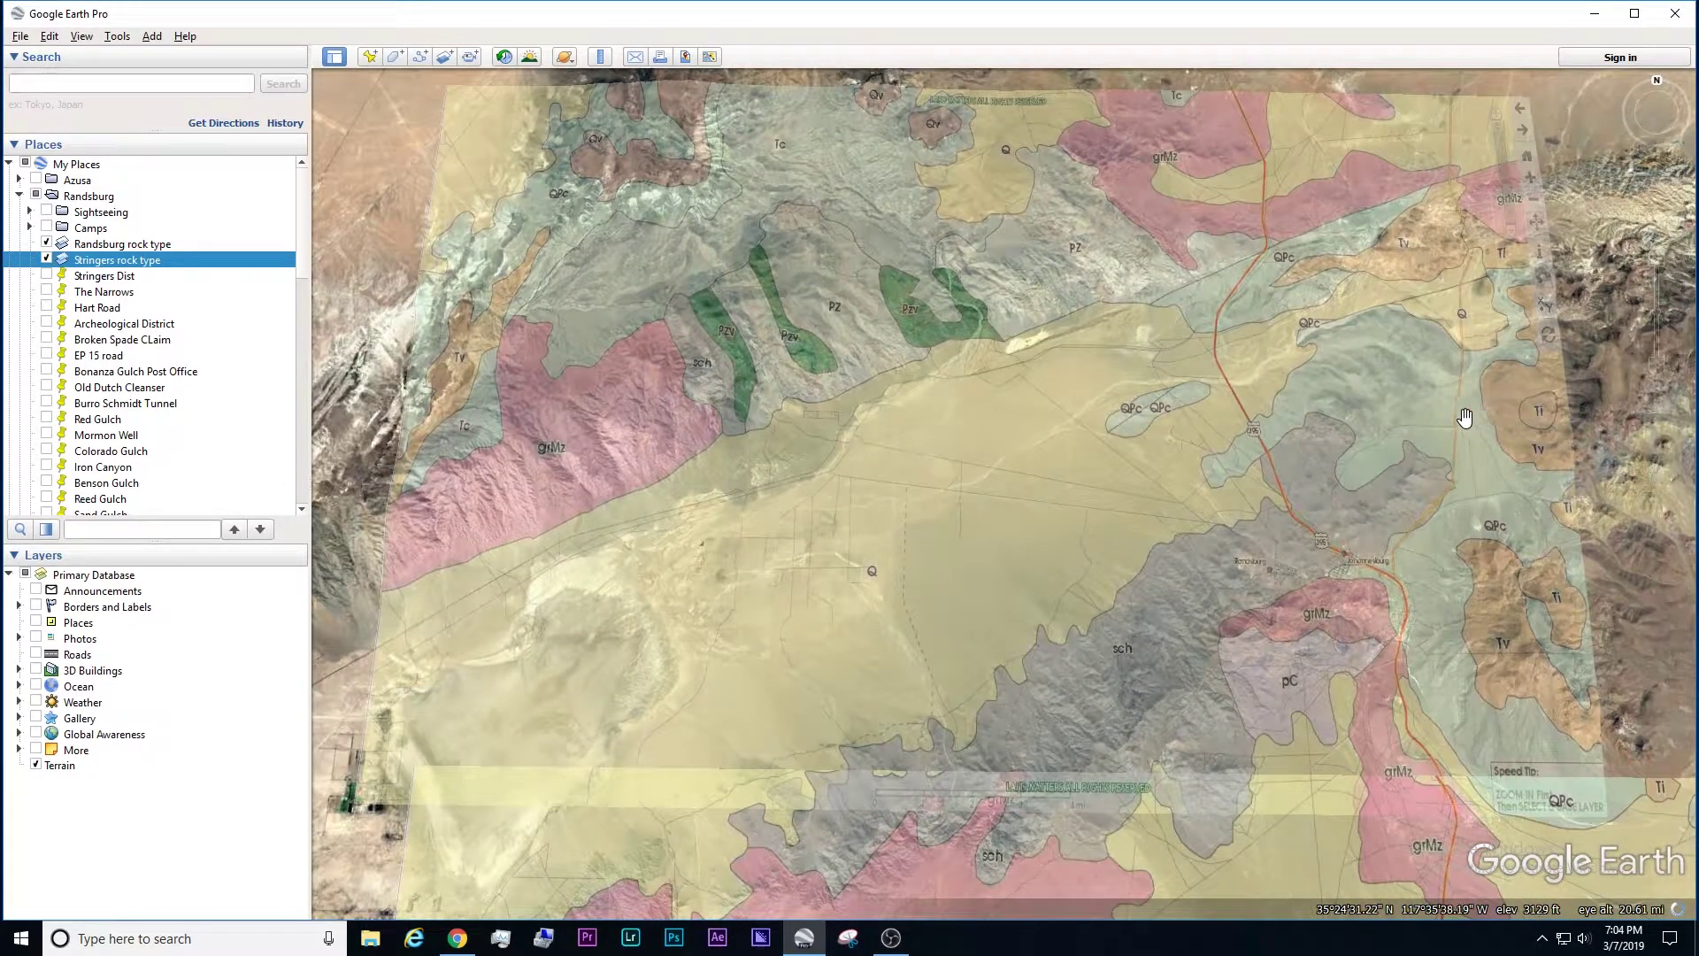
scroll(1057, 530, down, 2)
scroll(1057, 530, down, 1)
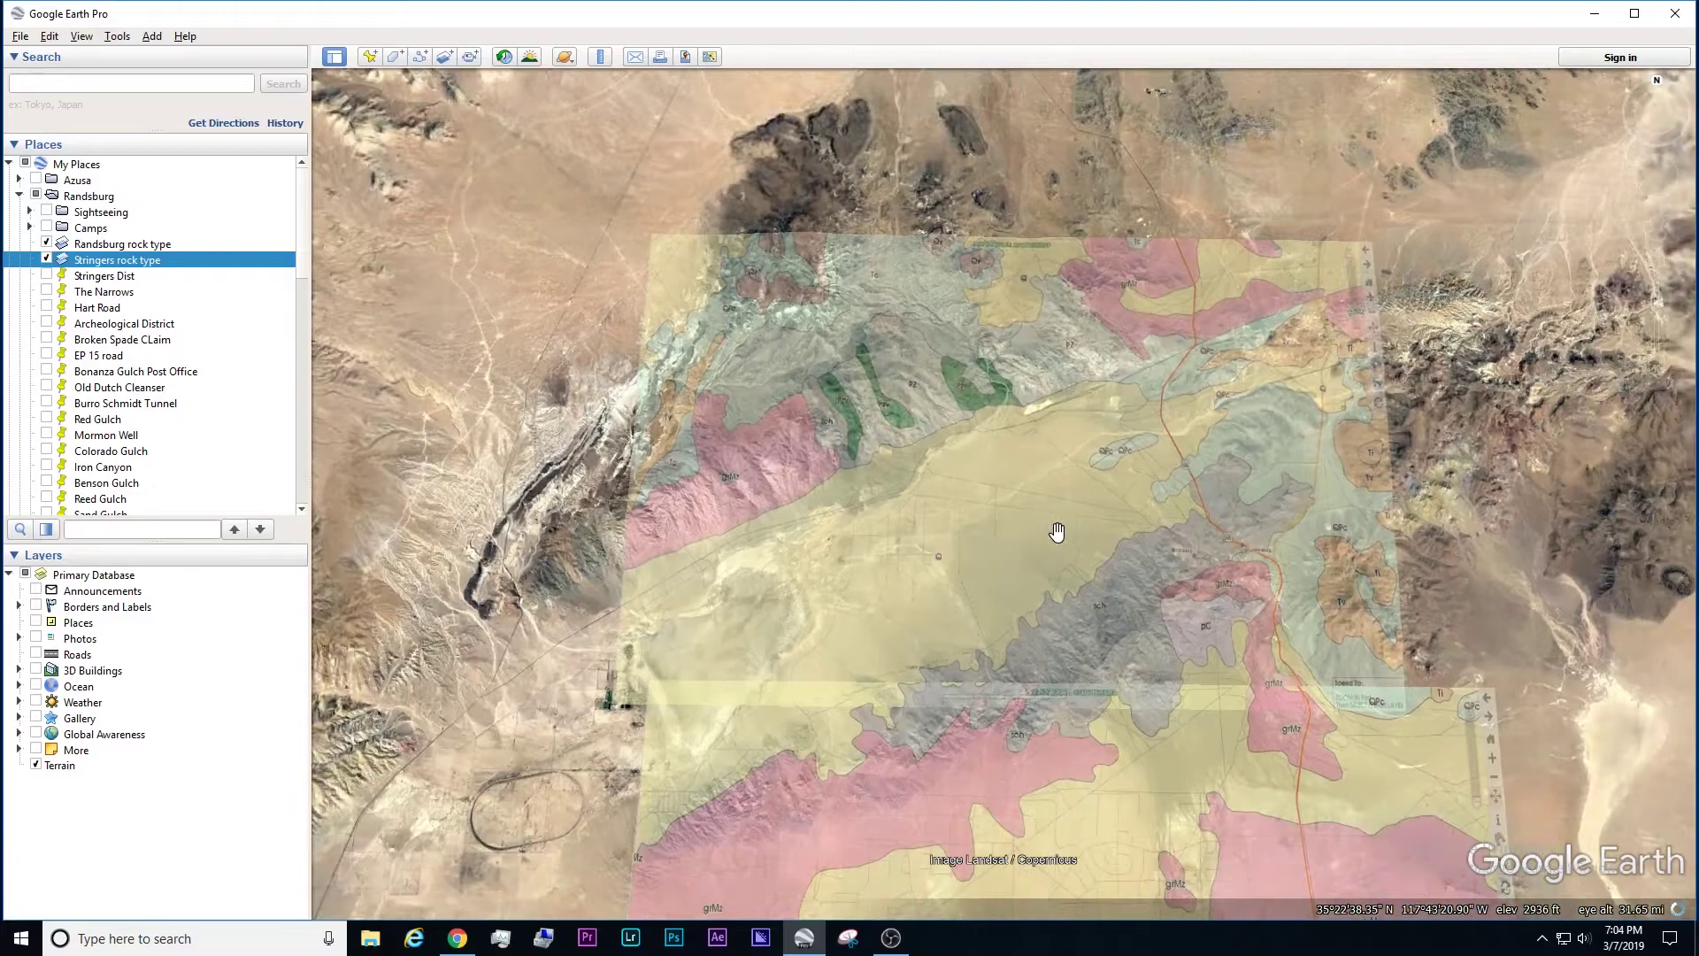
click(444, 56)
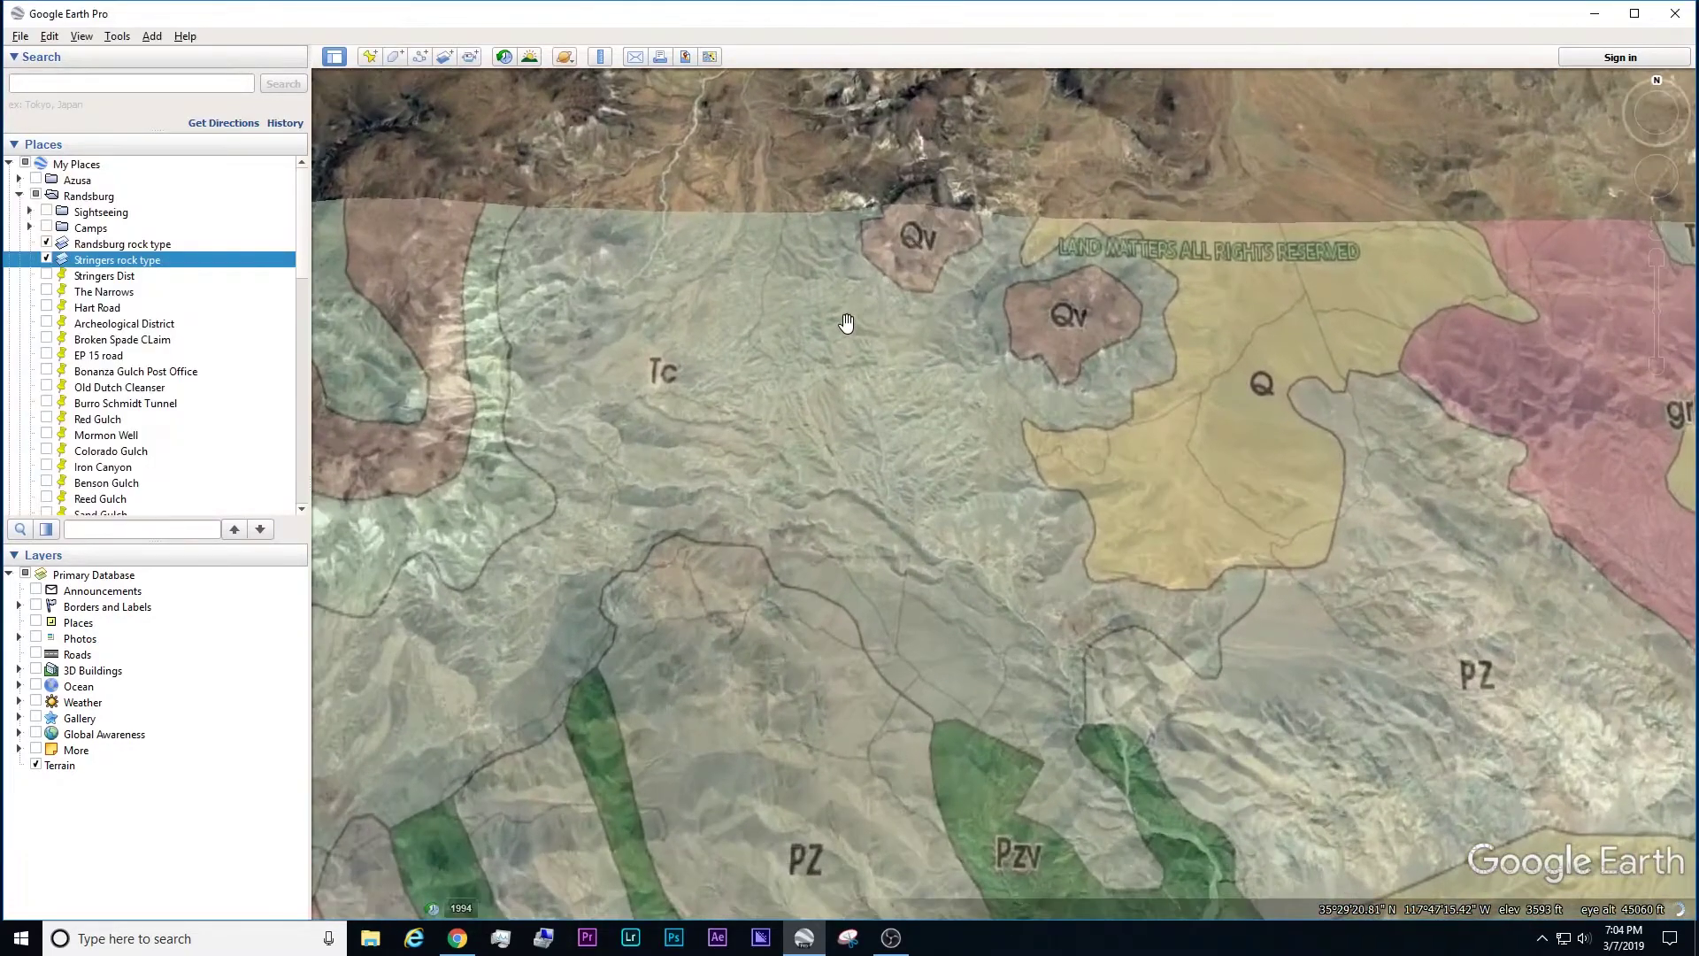
drag(841, 326, 925, 395)
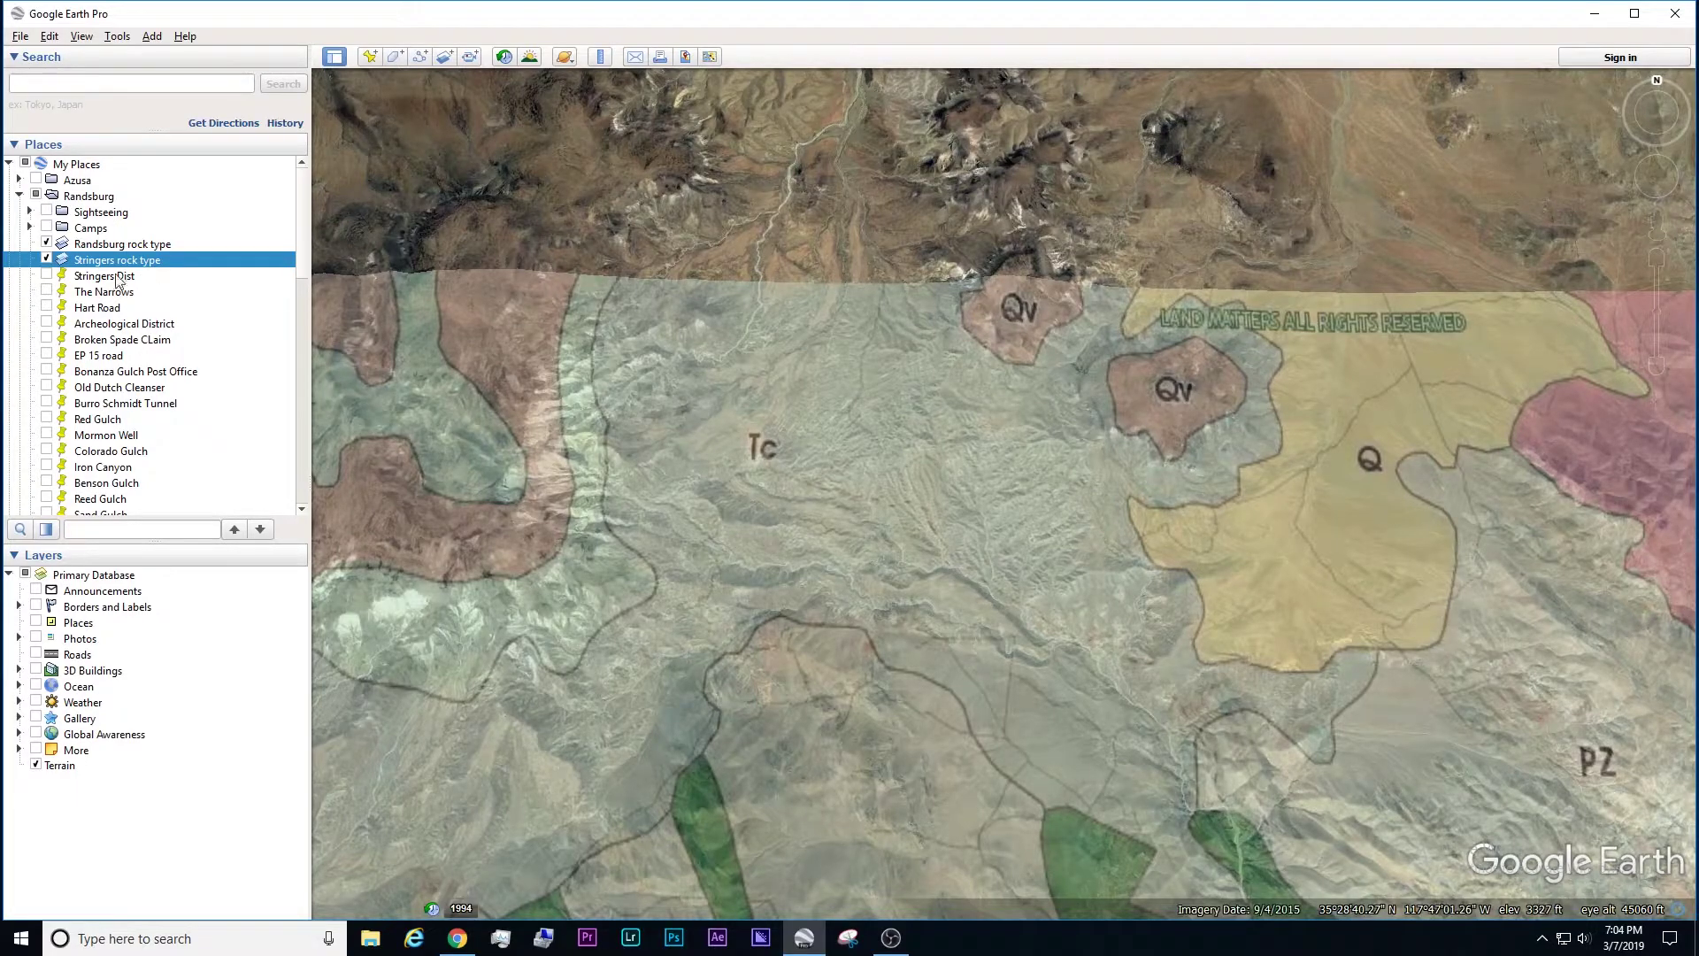
click(46, 245)
click(46, 244)
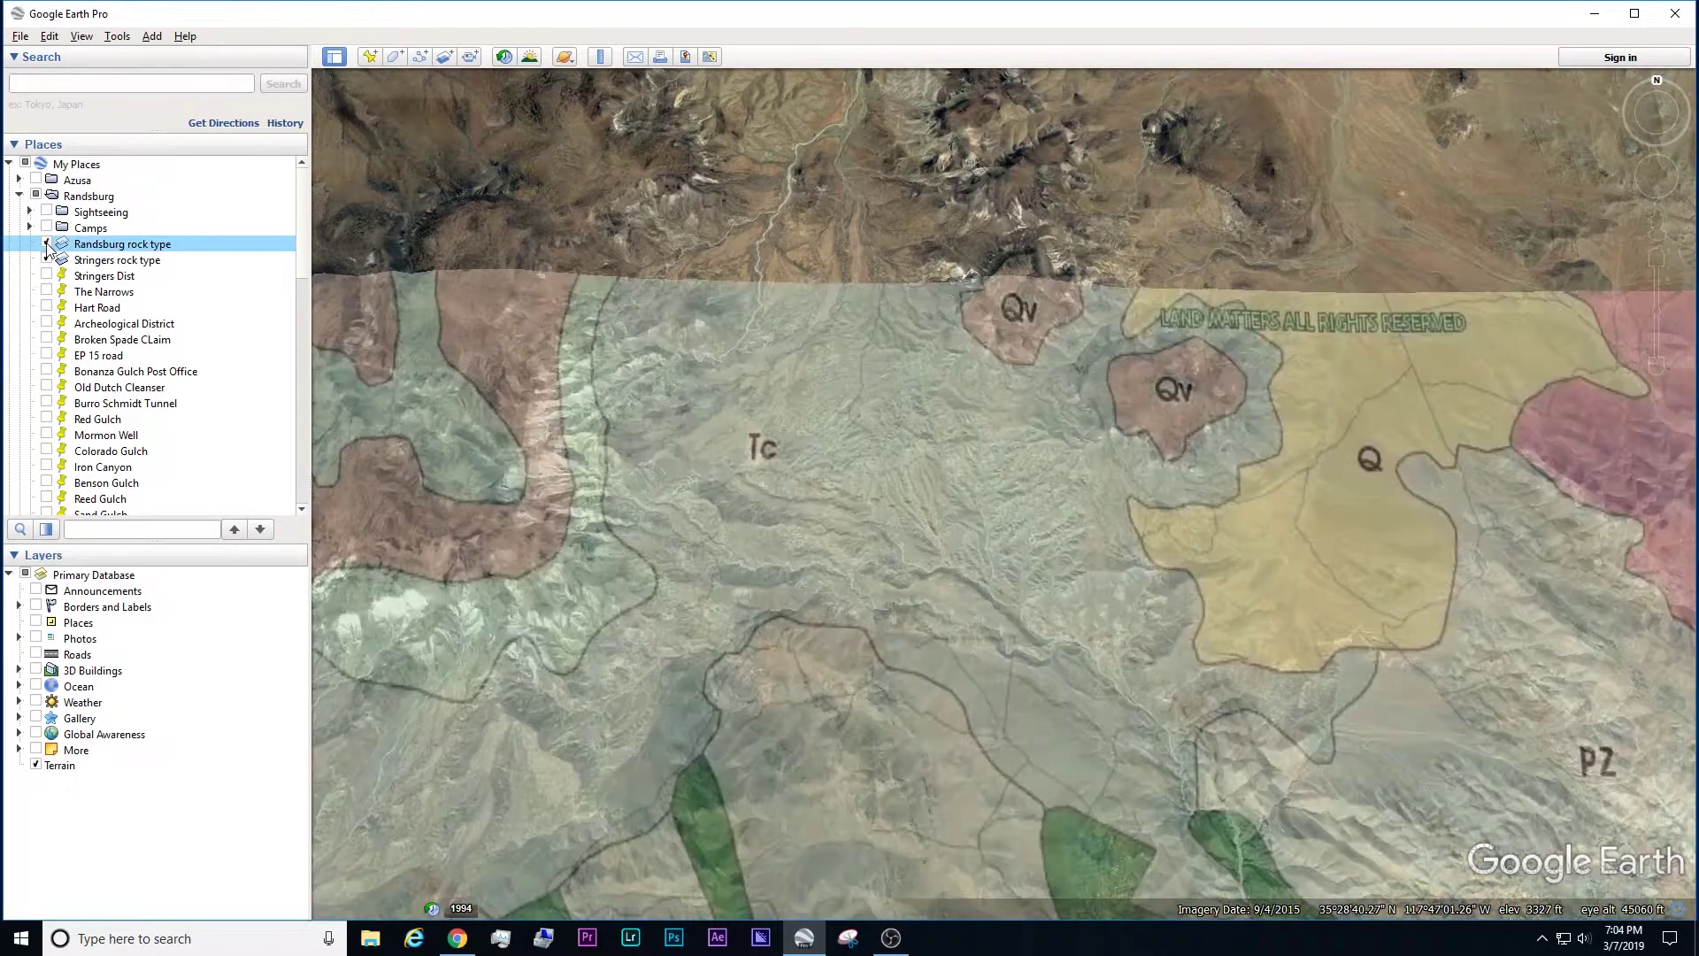
click(46, 244)
click(46, 244)
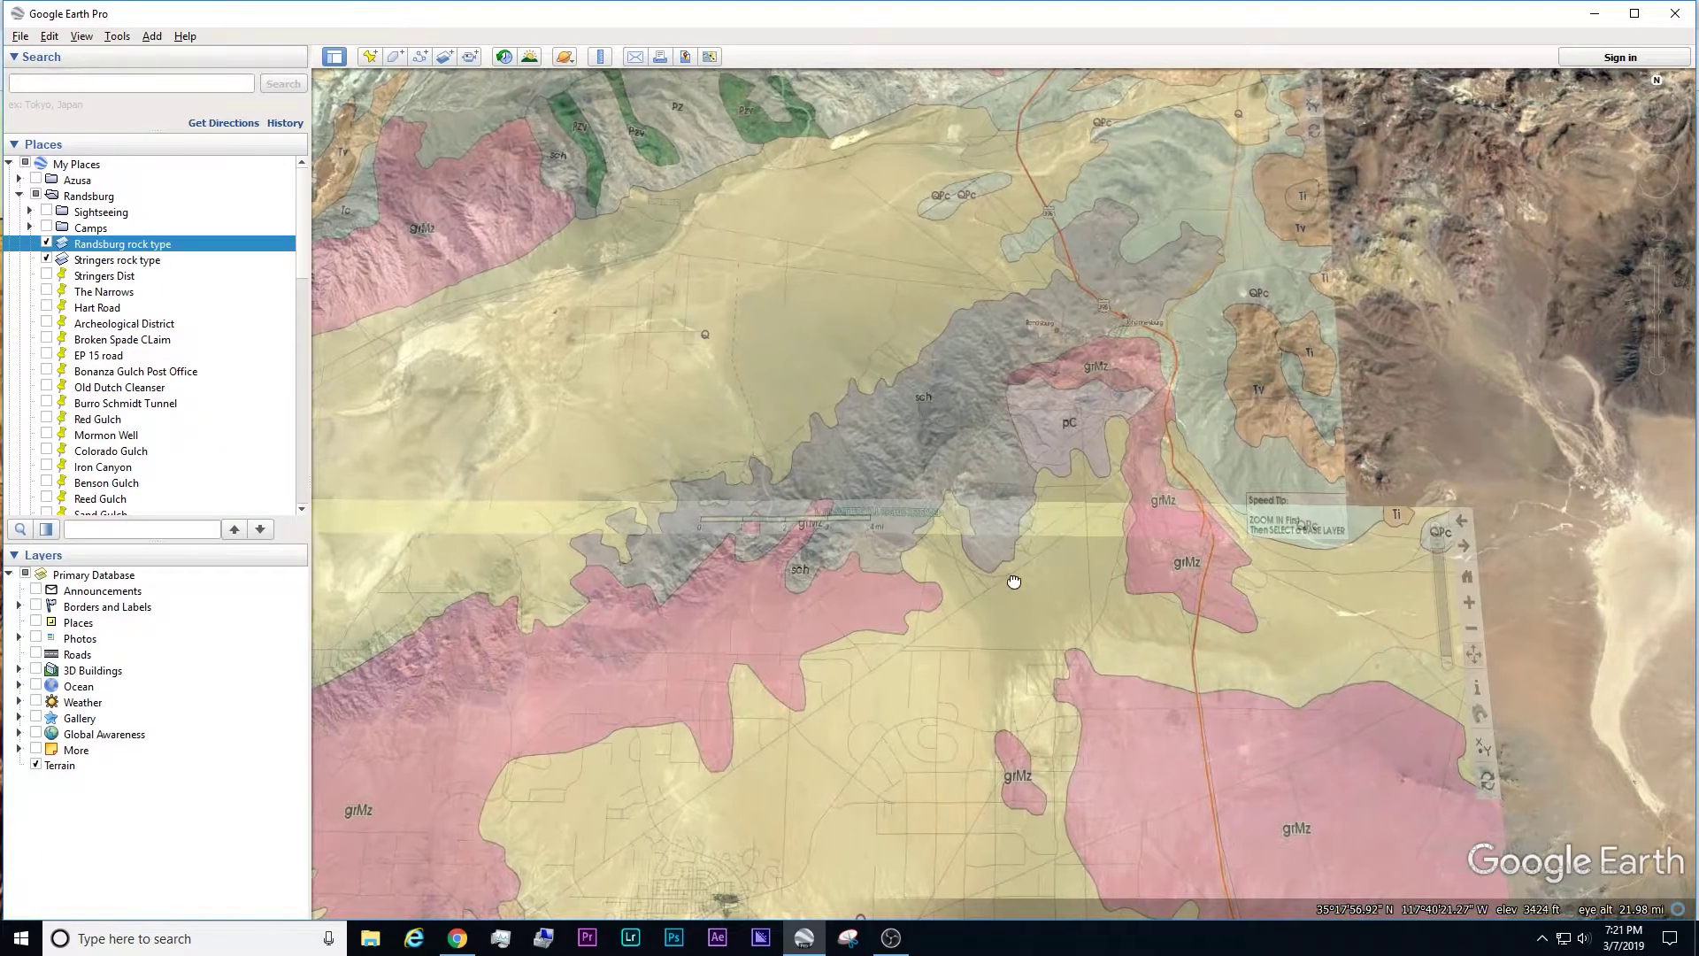
drag(1017, 576, 1023, 398)
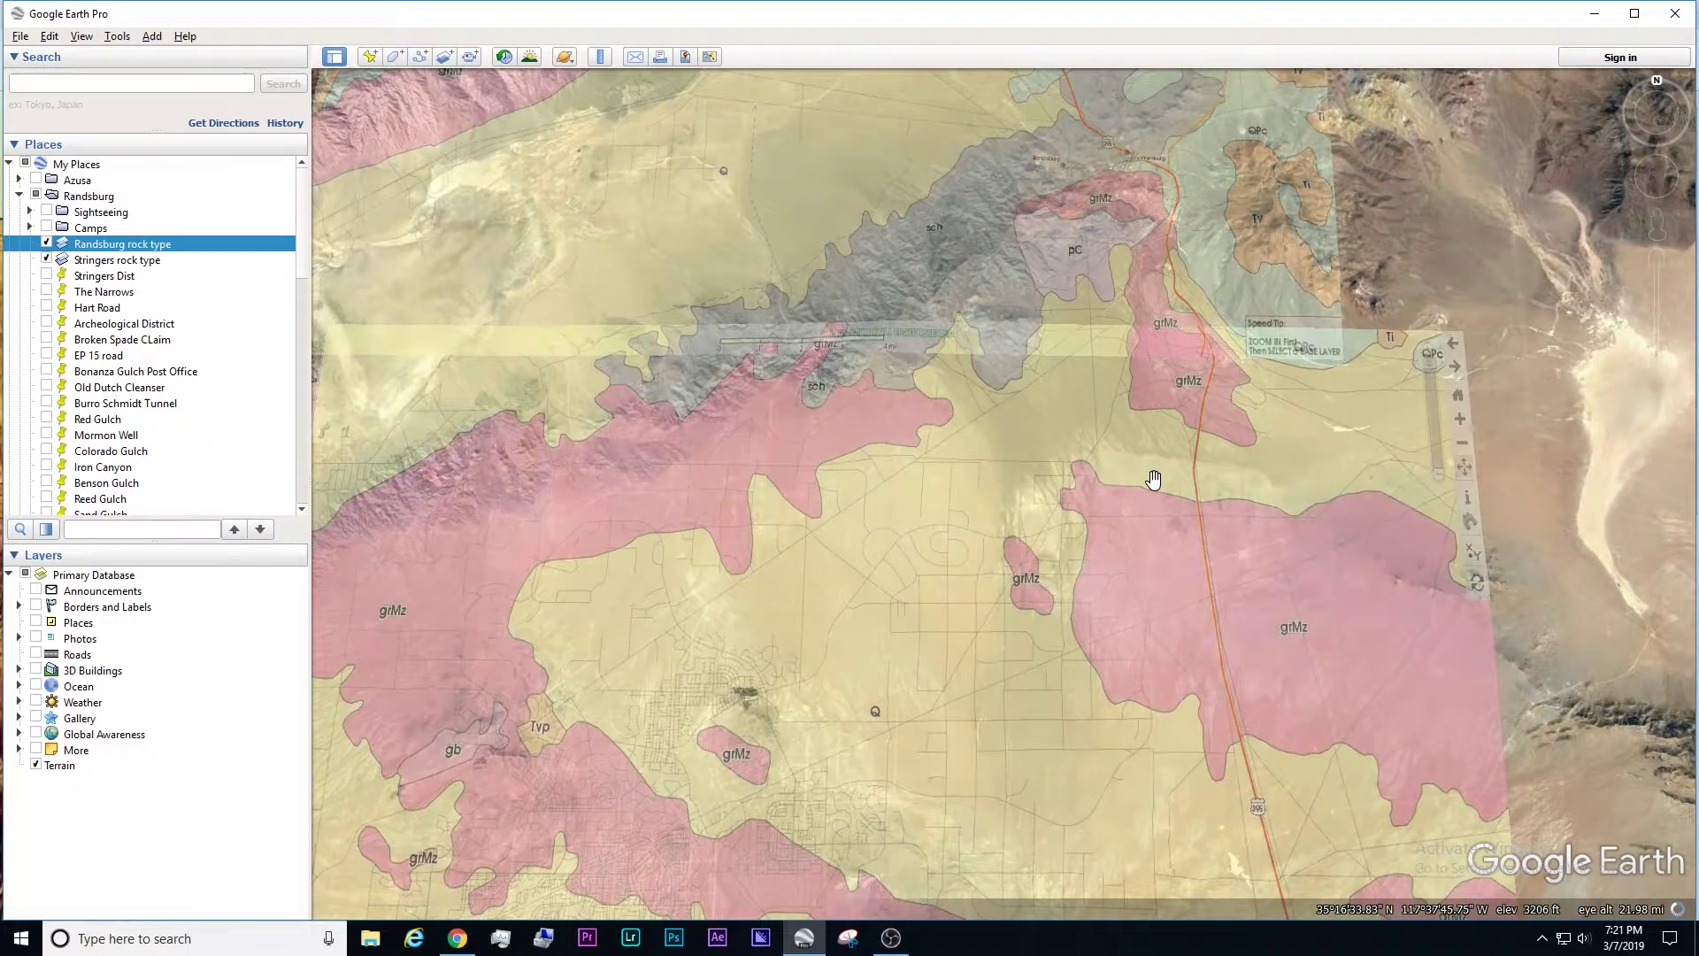
- Switch to Chrome and open the California Mining Claims map from the Mining Claims collection on the Land Matters site
click(456, 938)
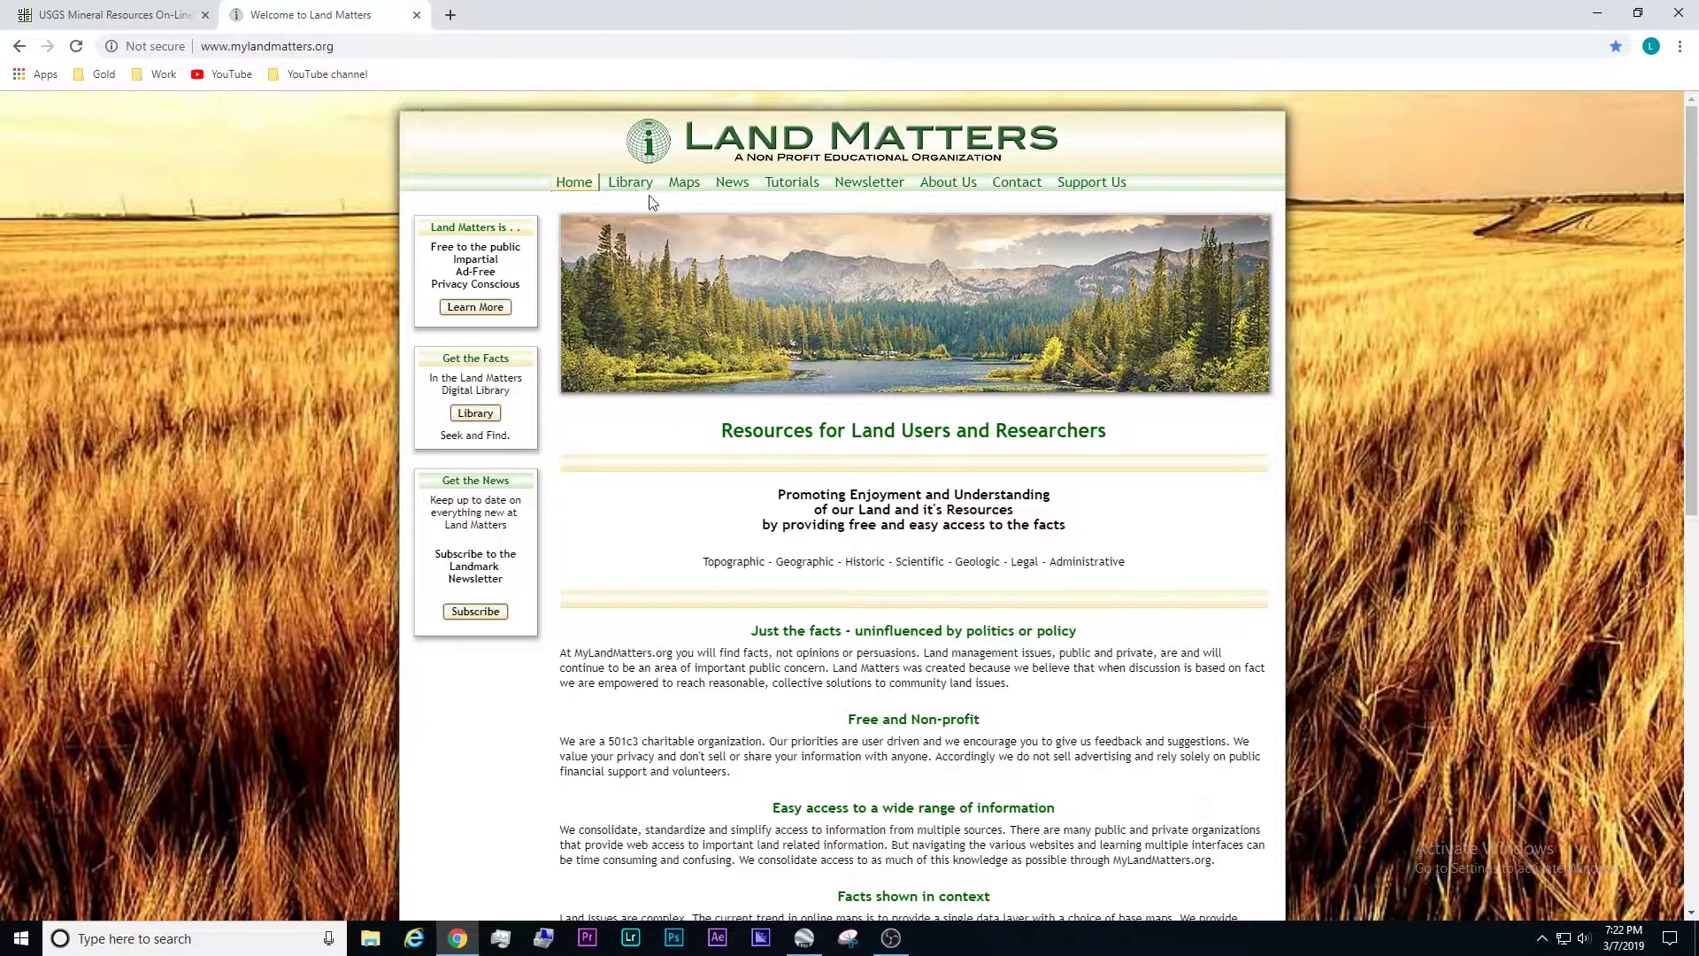
click(684, 185)
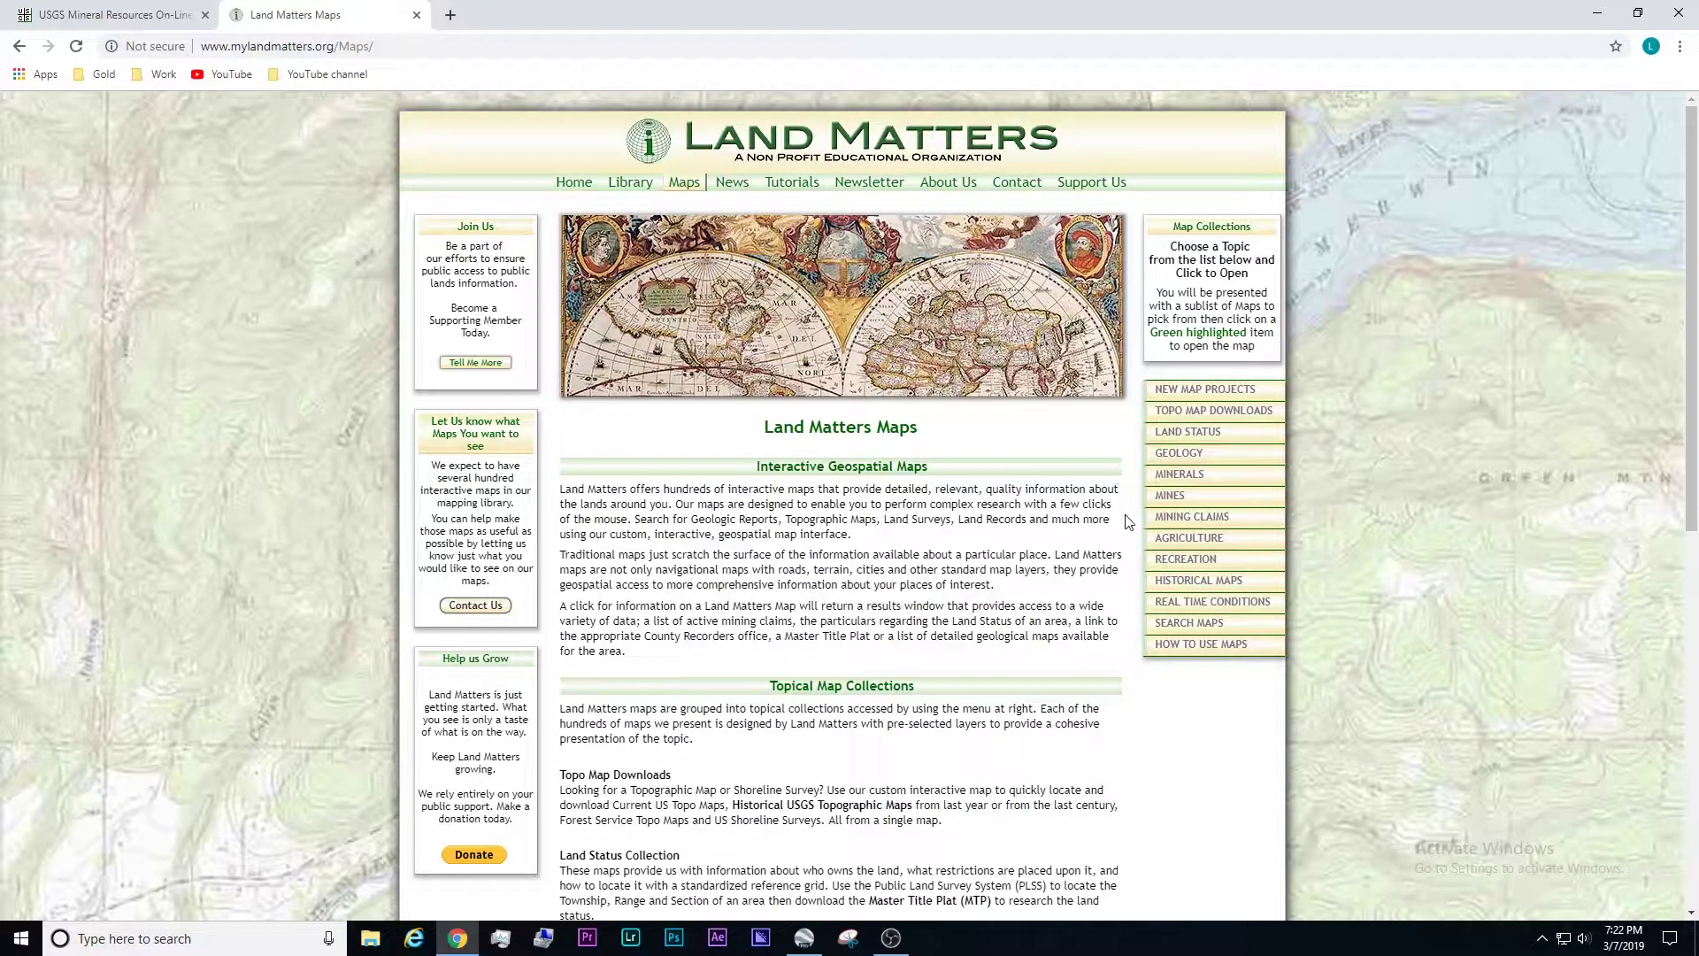
click(1180, 518)
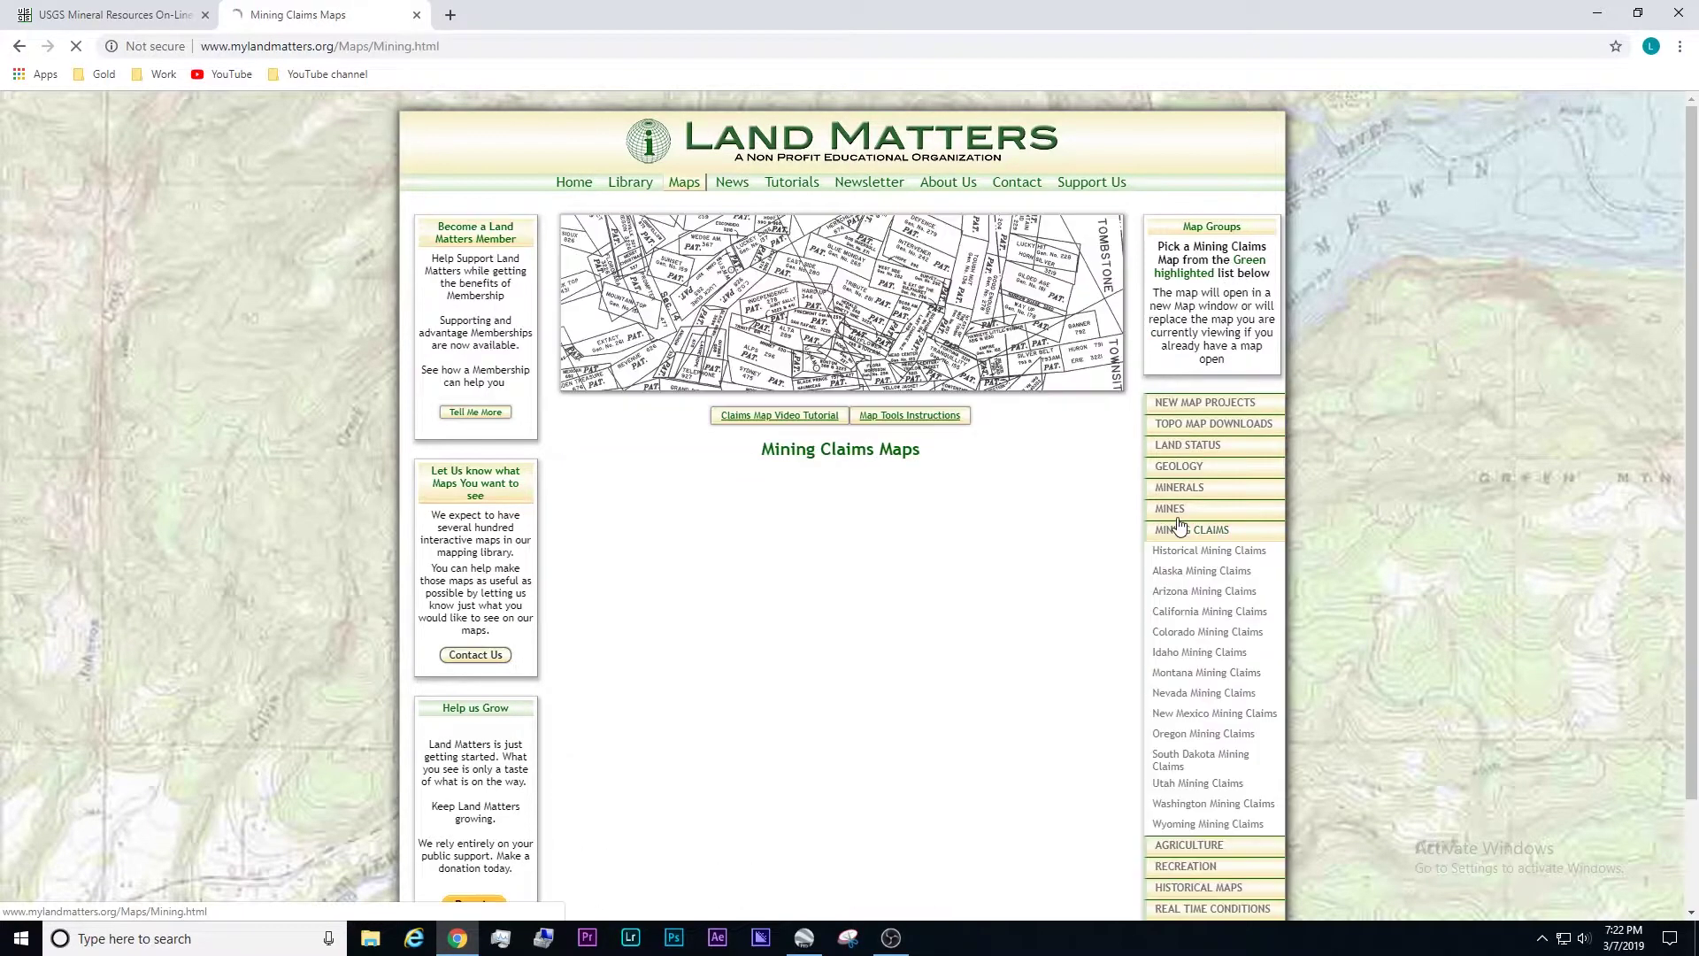
scroll(1190, 566, down, 1)
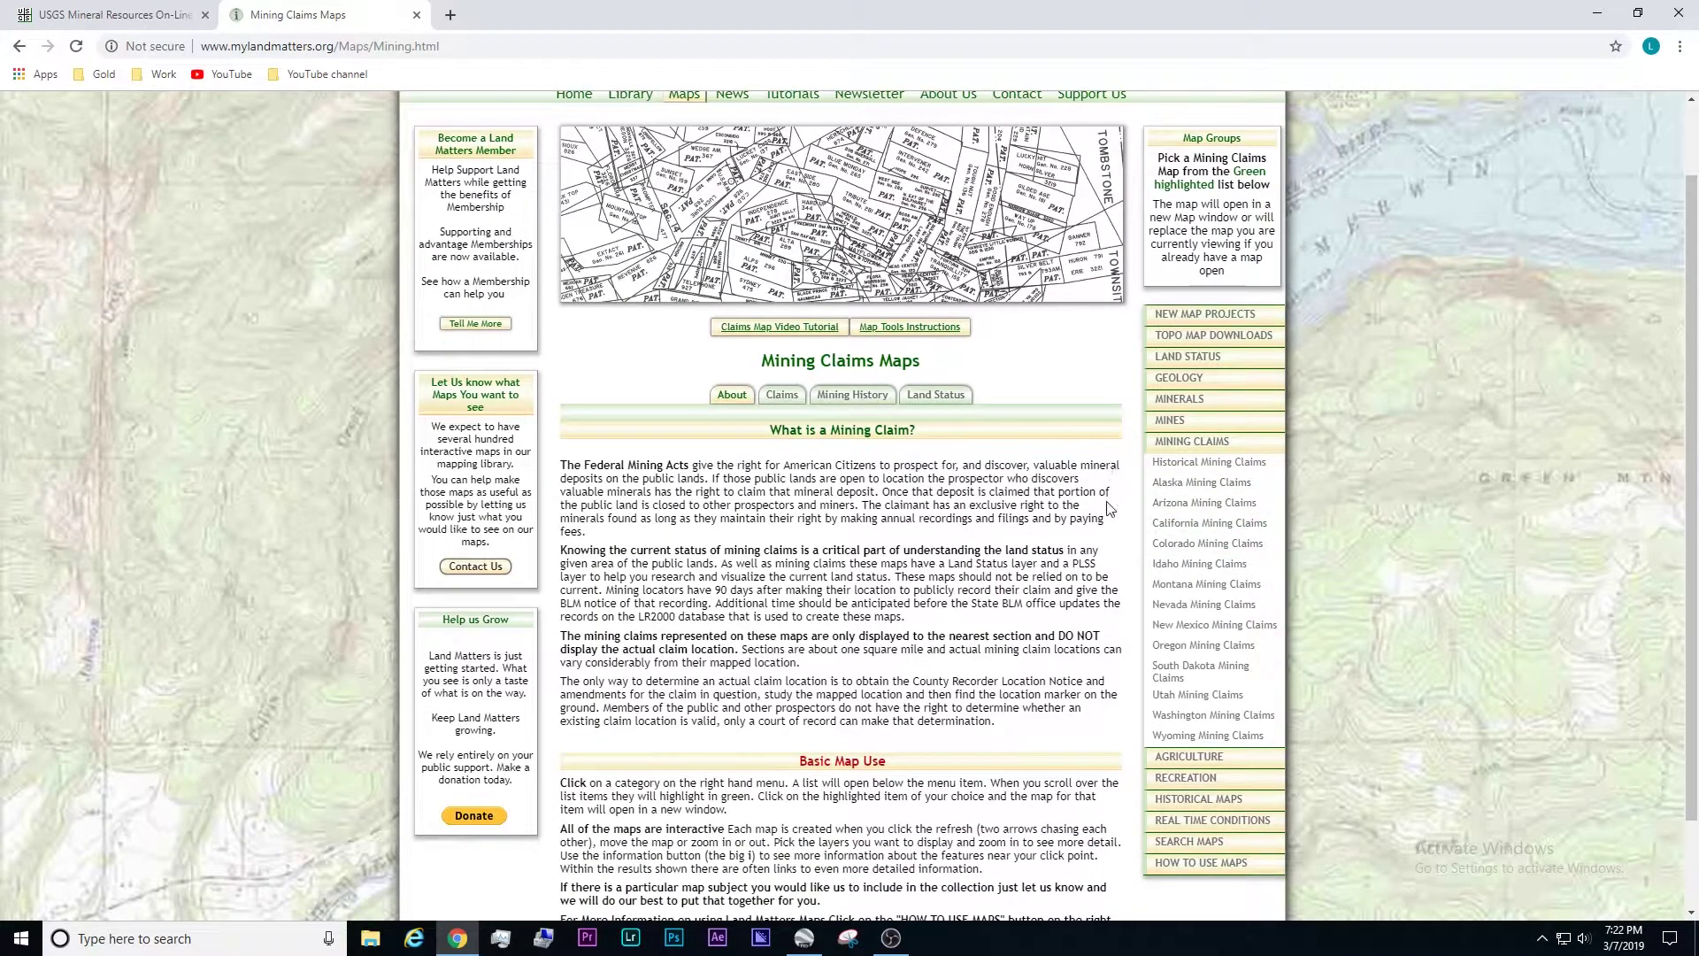
click(1192, 531)
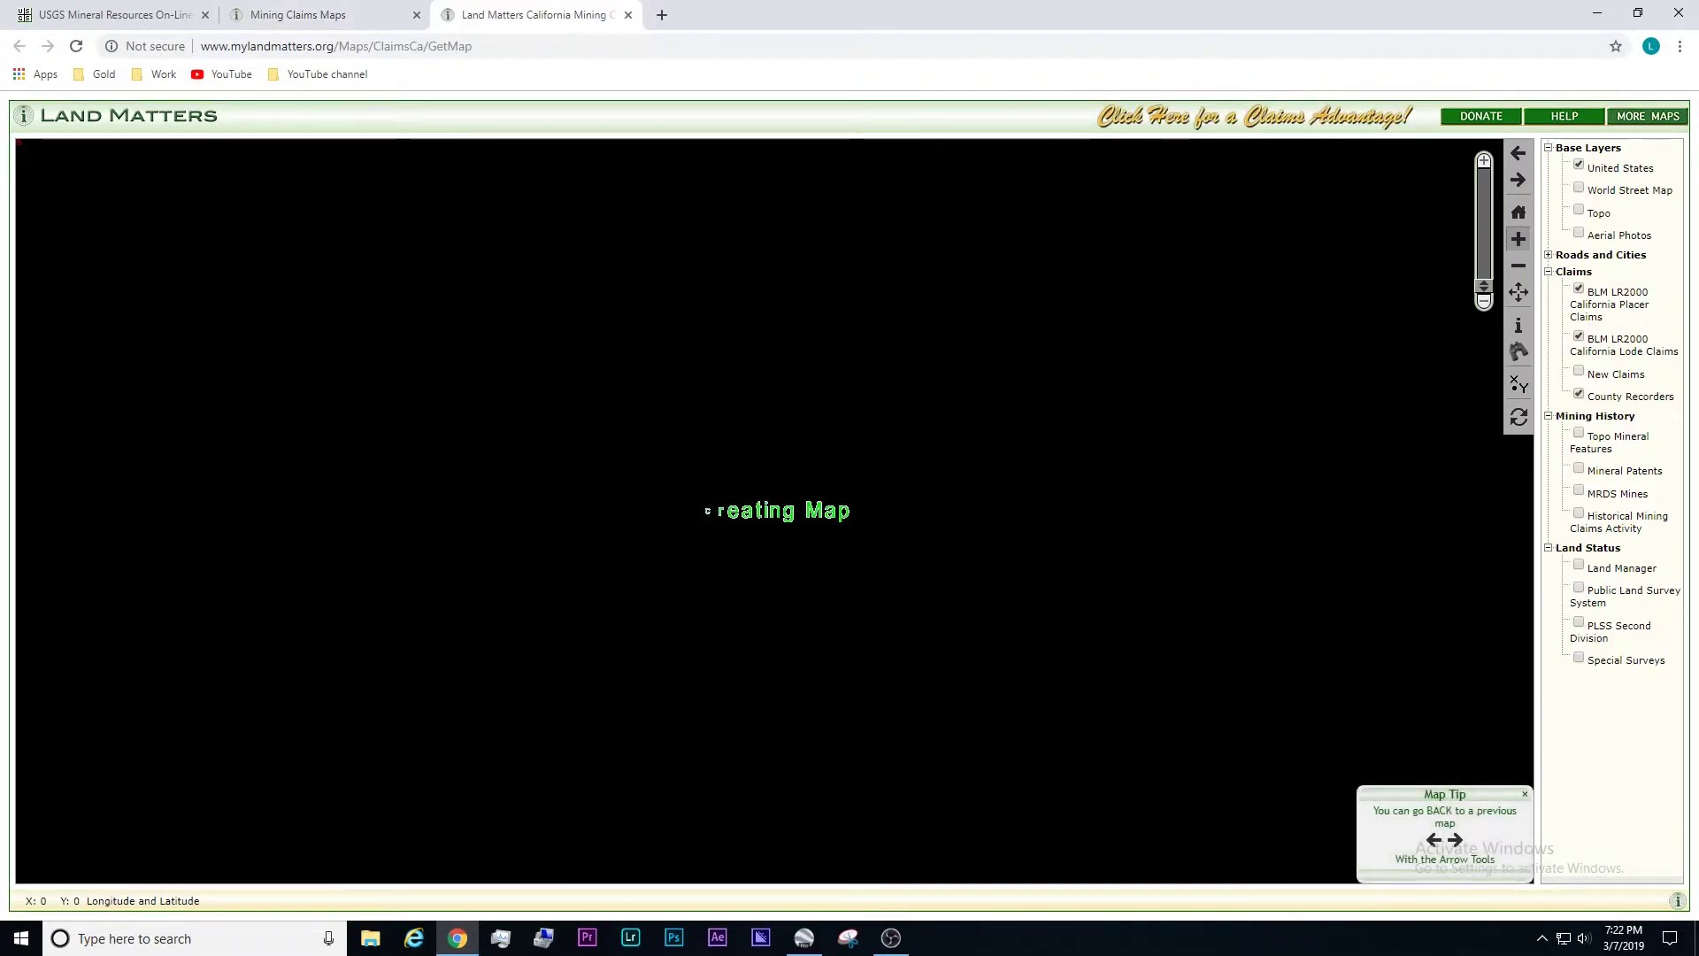
scroll(857, 556, up, 1)
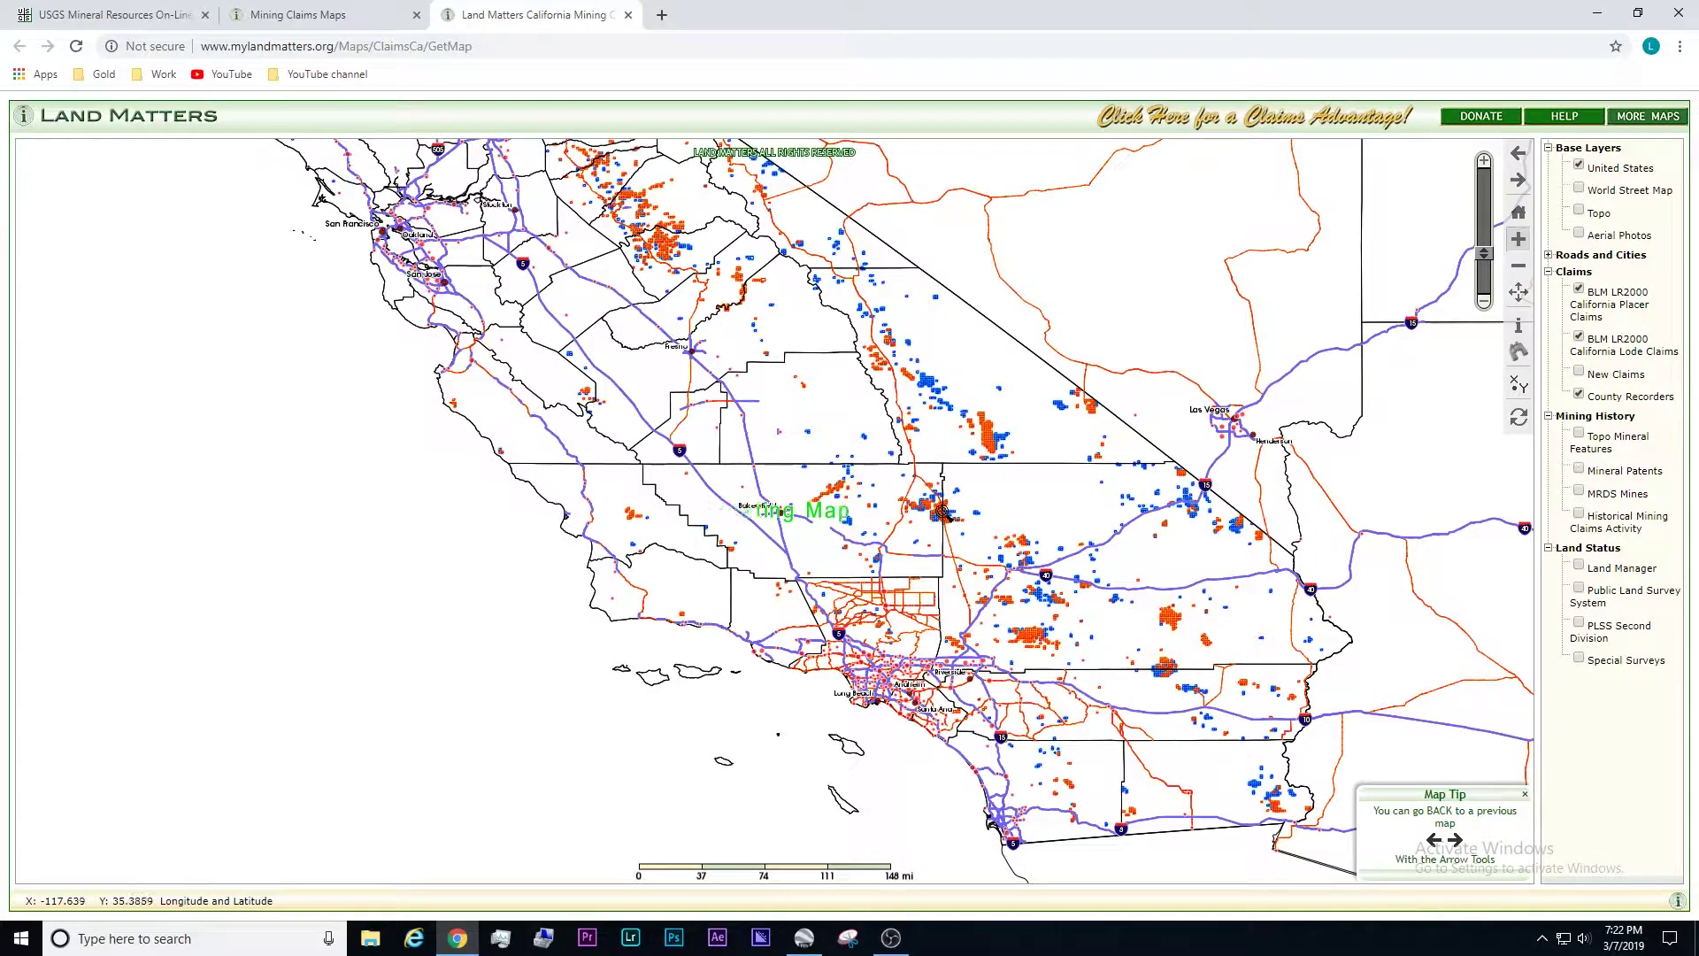
- Identify the mining claims in the map section just west of Randsburg in Kern County
scroll(944, 513, up, 1)
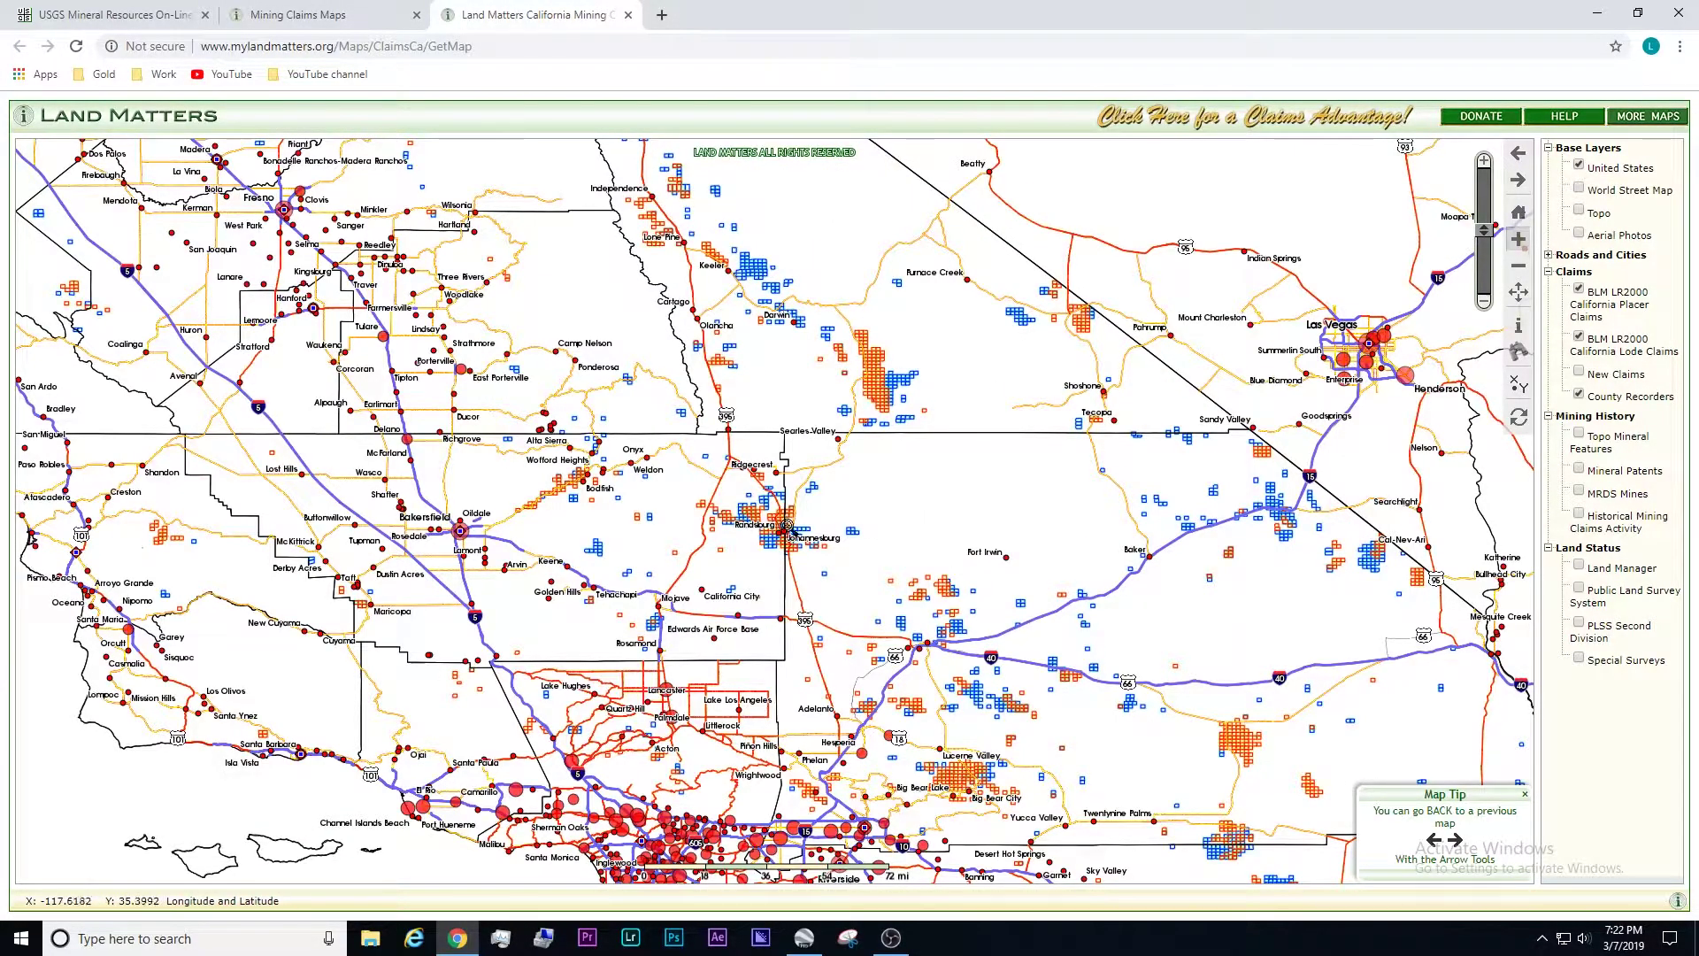
scroll(782, 528, up, 1)
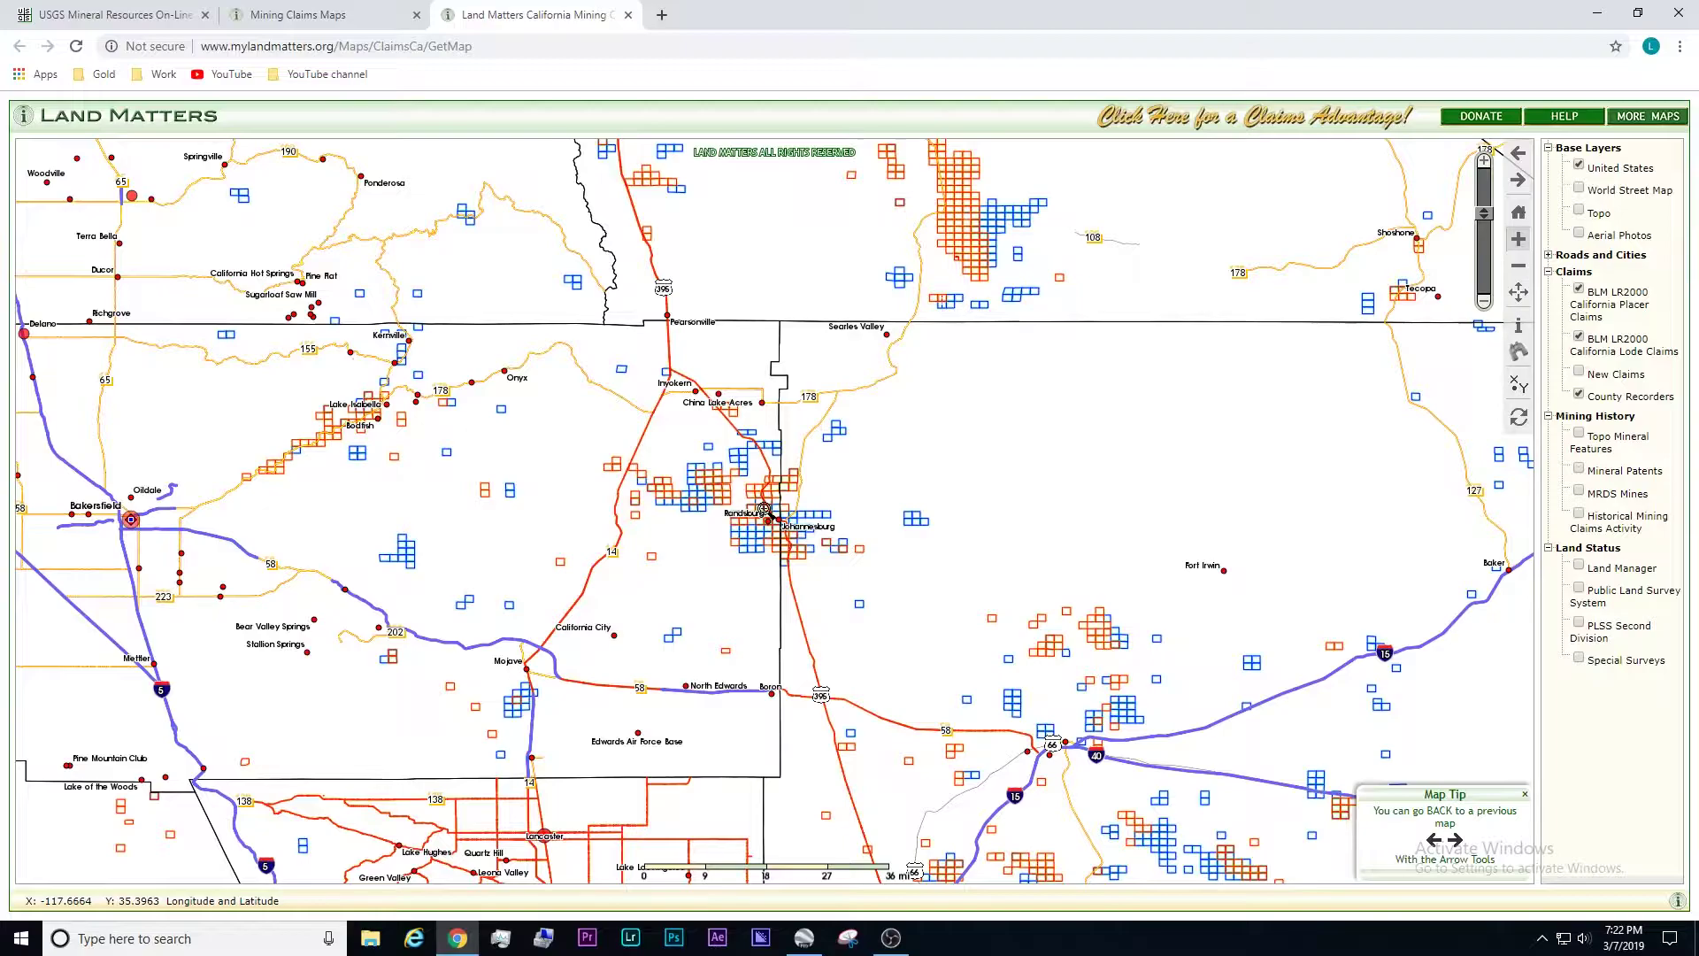
scroll(762, 522, up, 3)
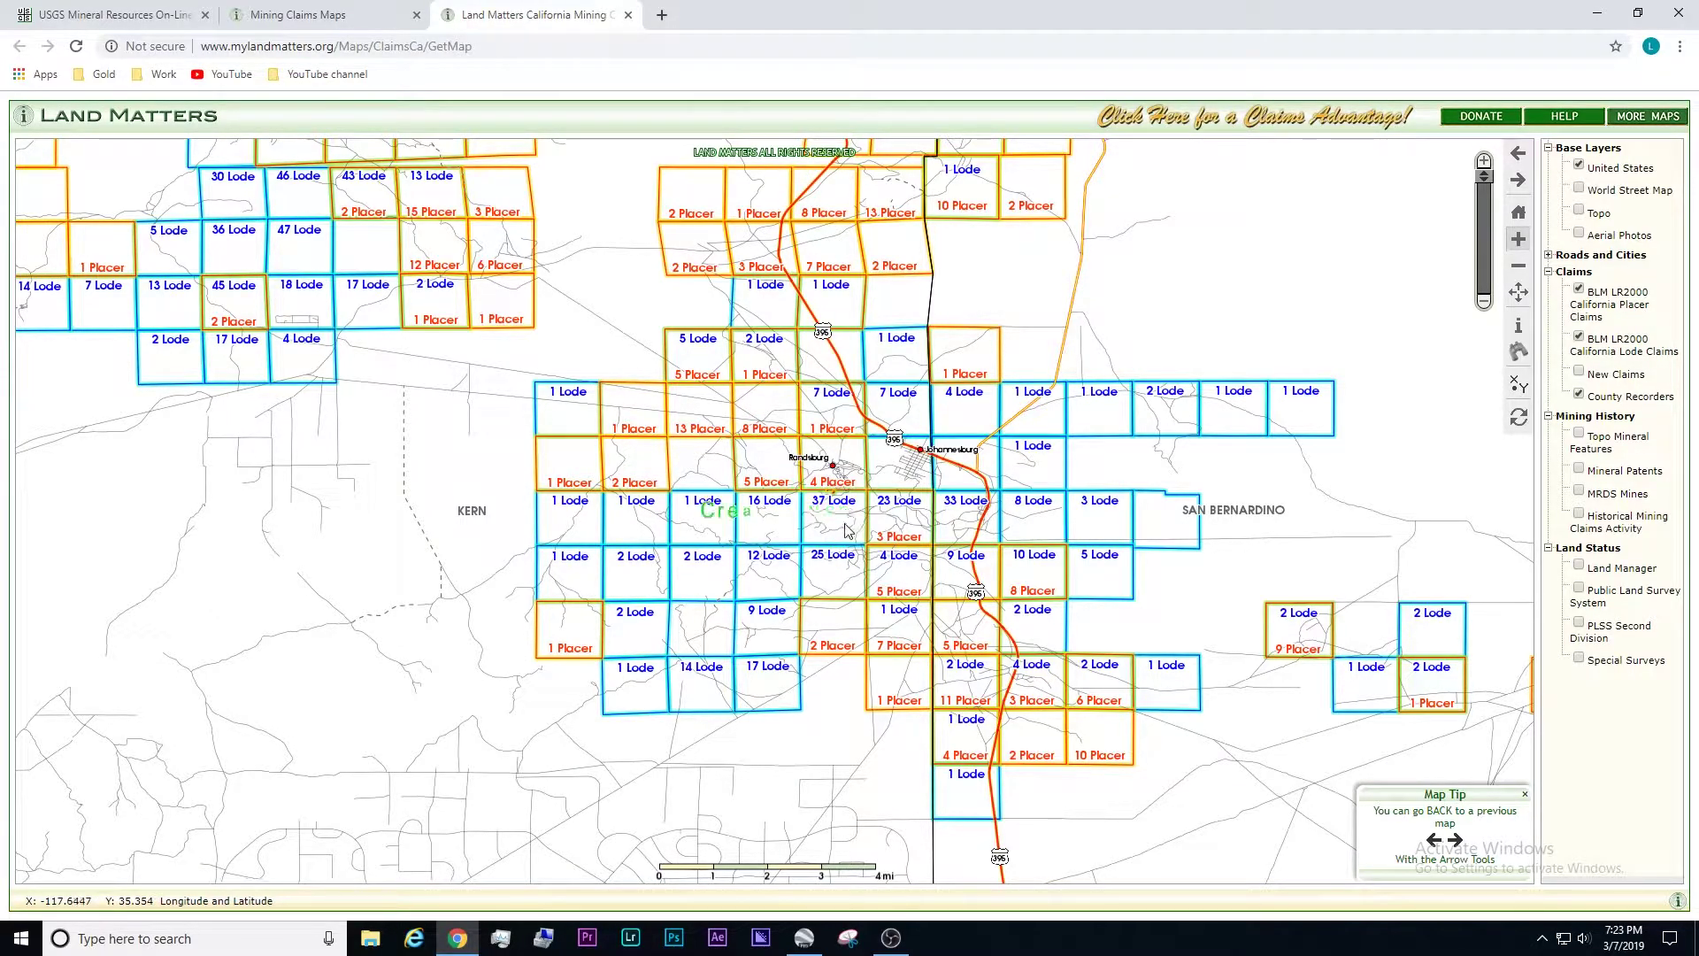
click(900, 615)
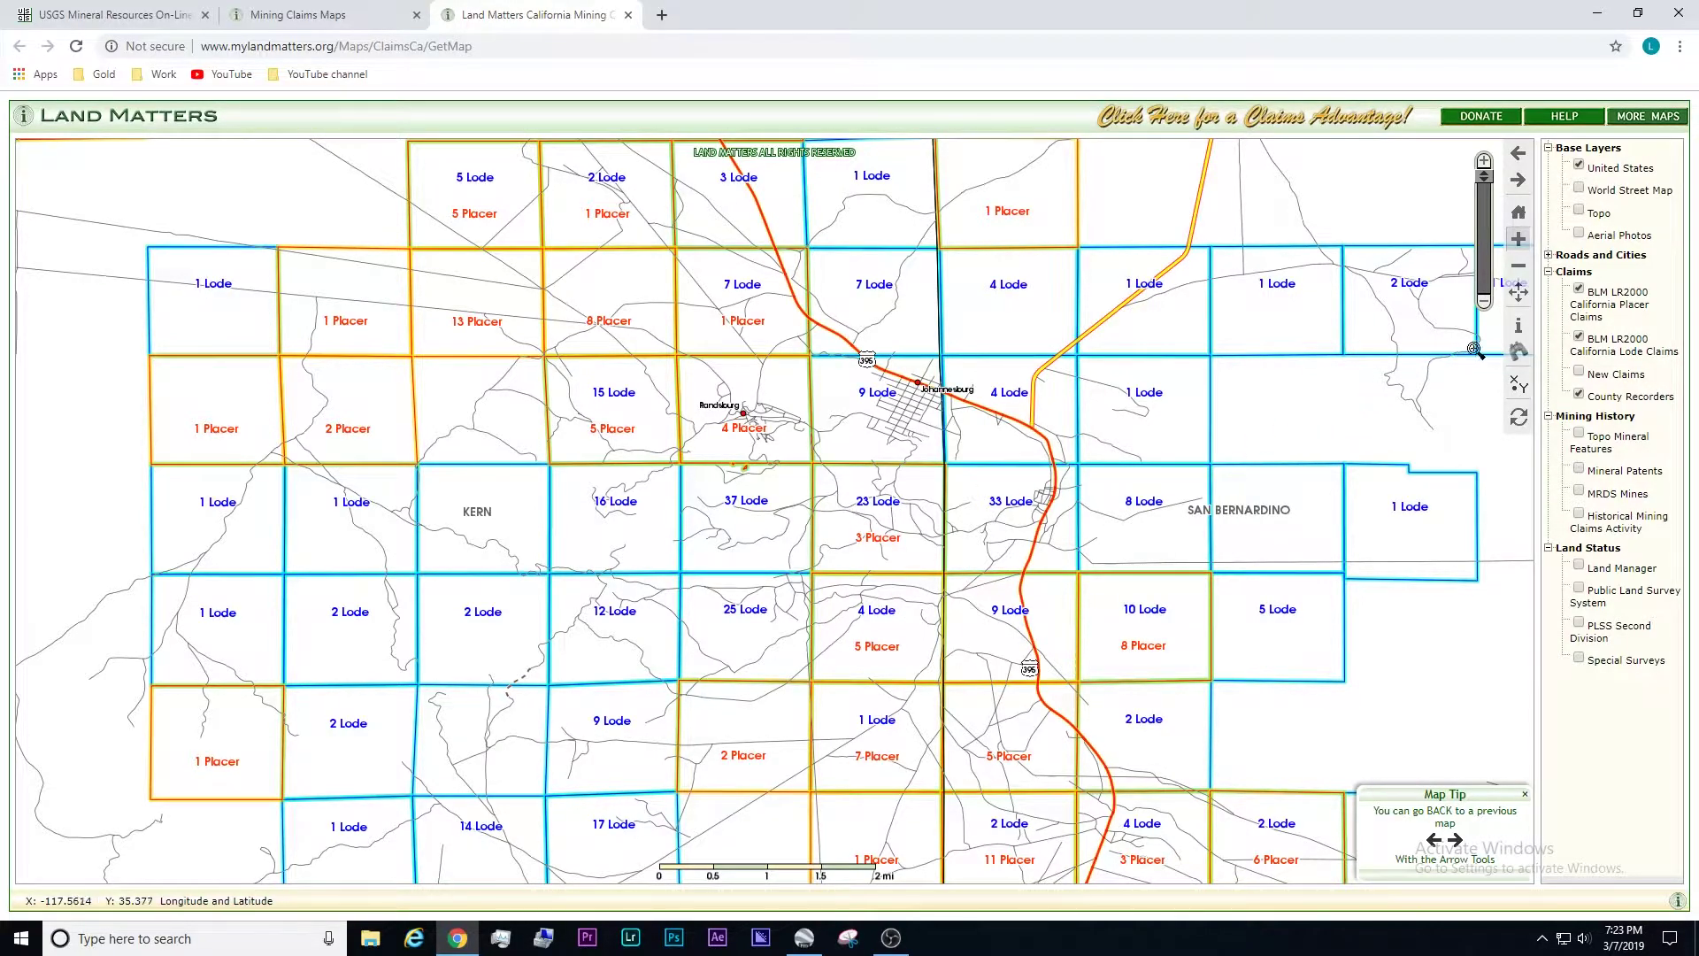
click(1518, 324)
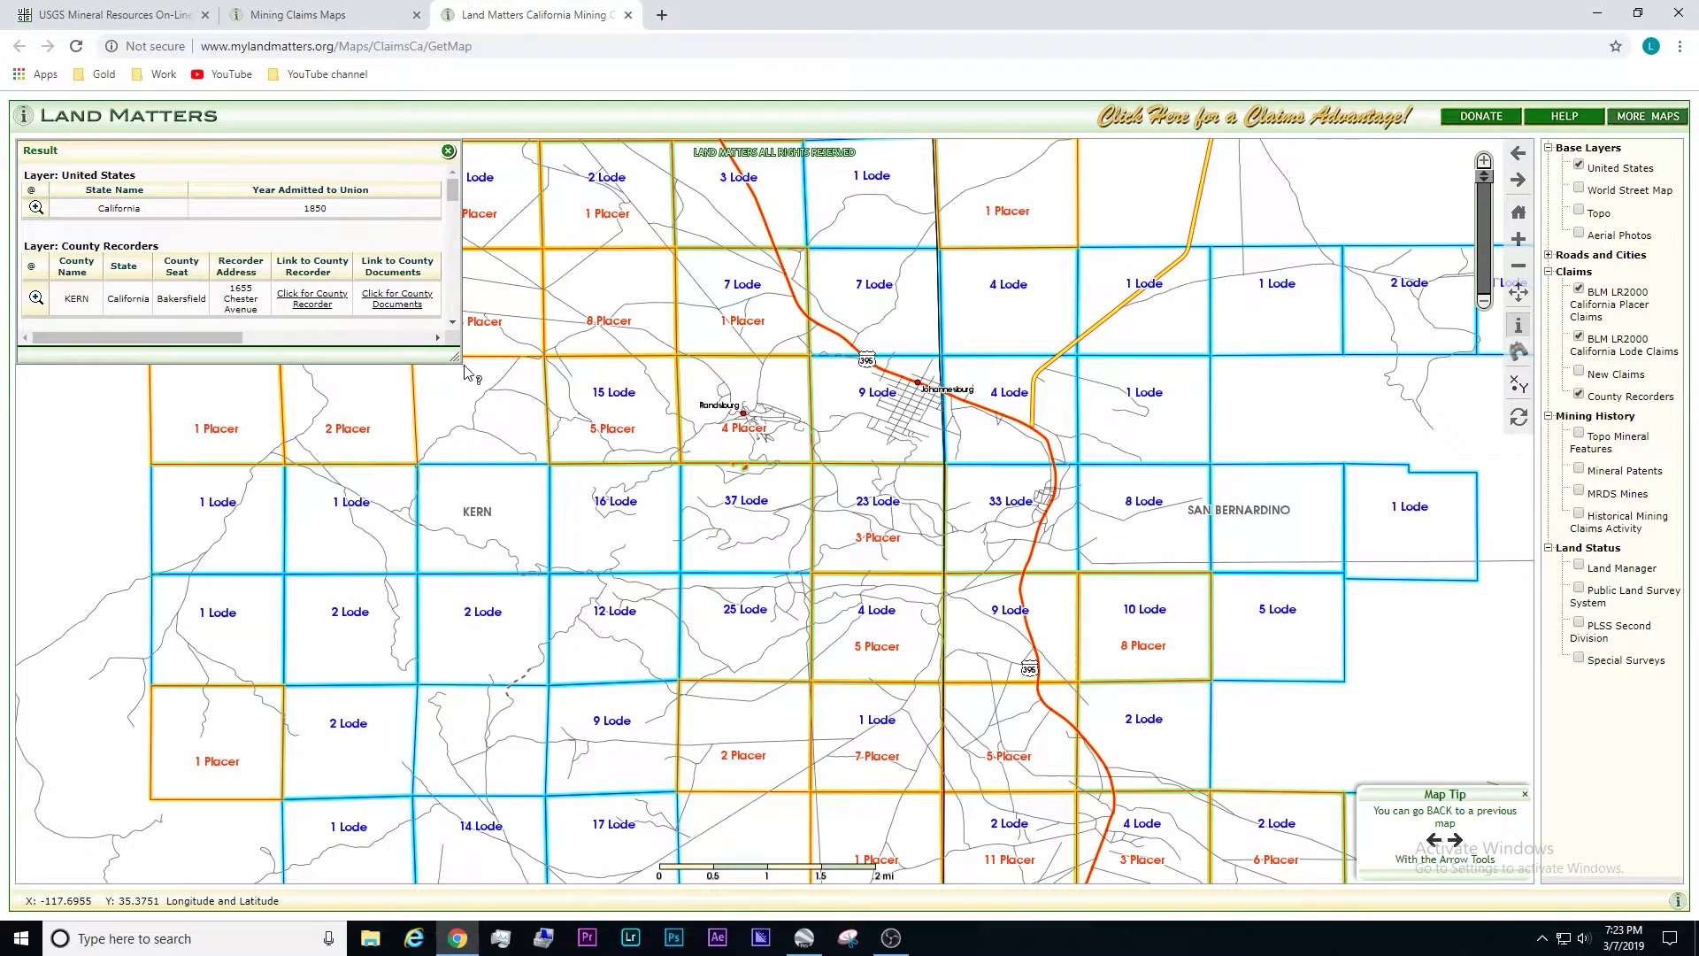
- Enlarge the claim results window and review the listed BLM LR2000 placer and lode claim records
drag(456, 358, 596, 864)
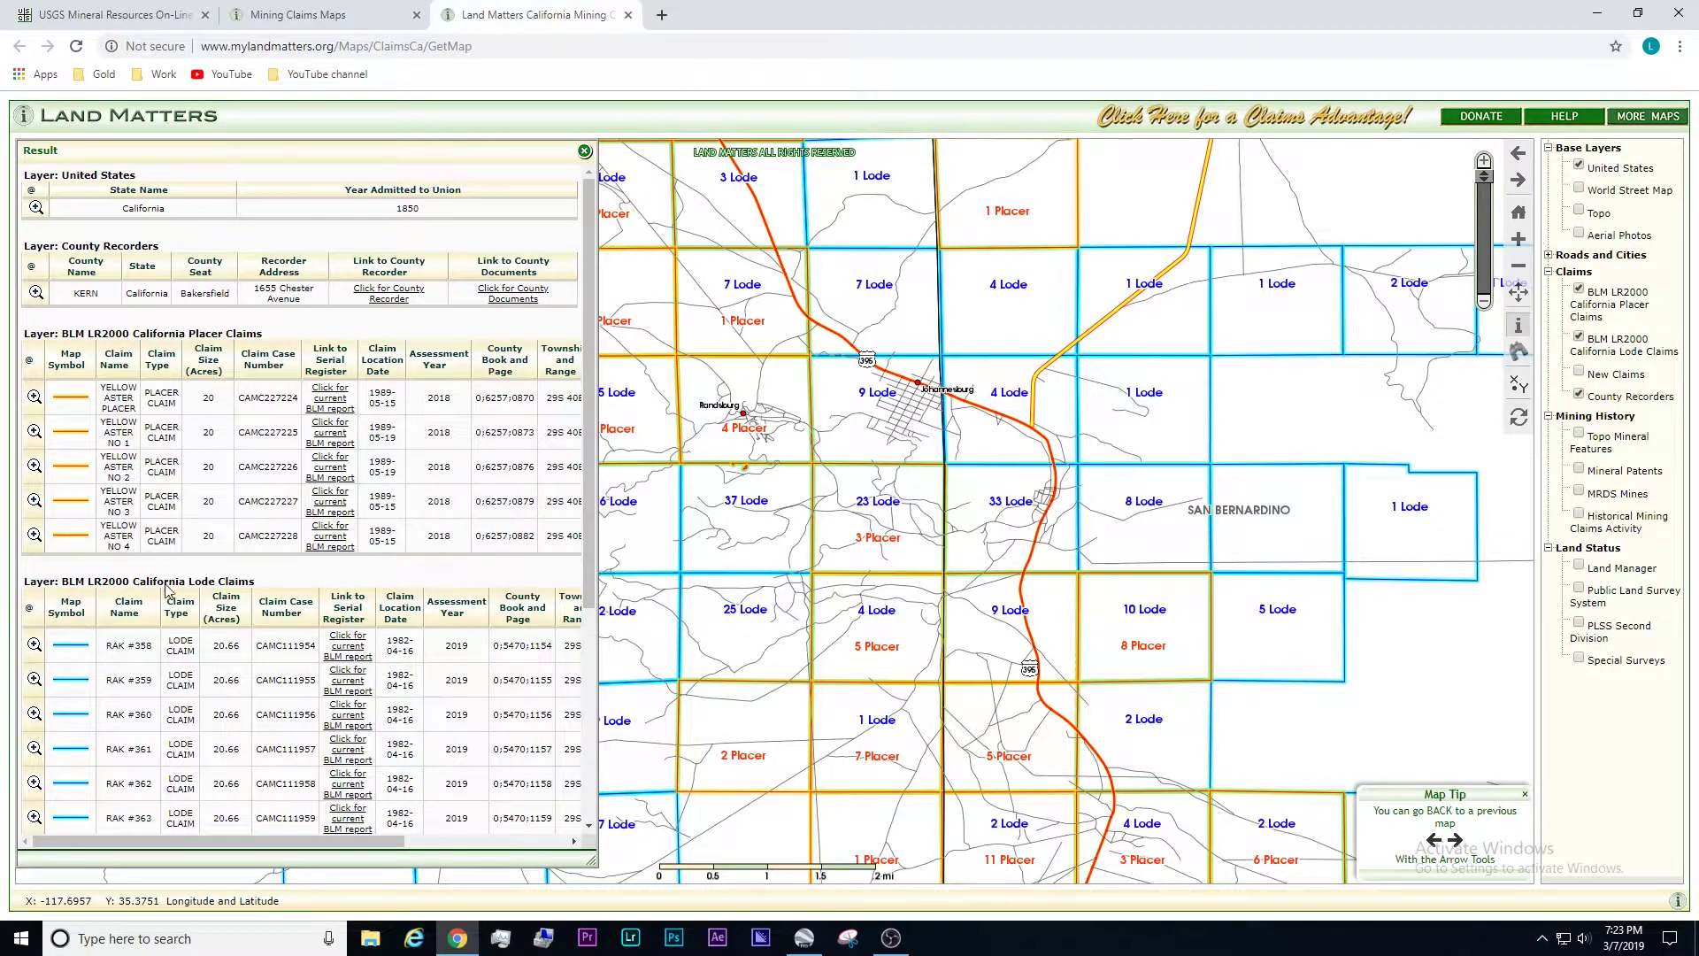
scroll(180, 659, down, 1)
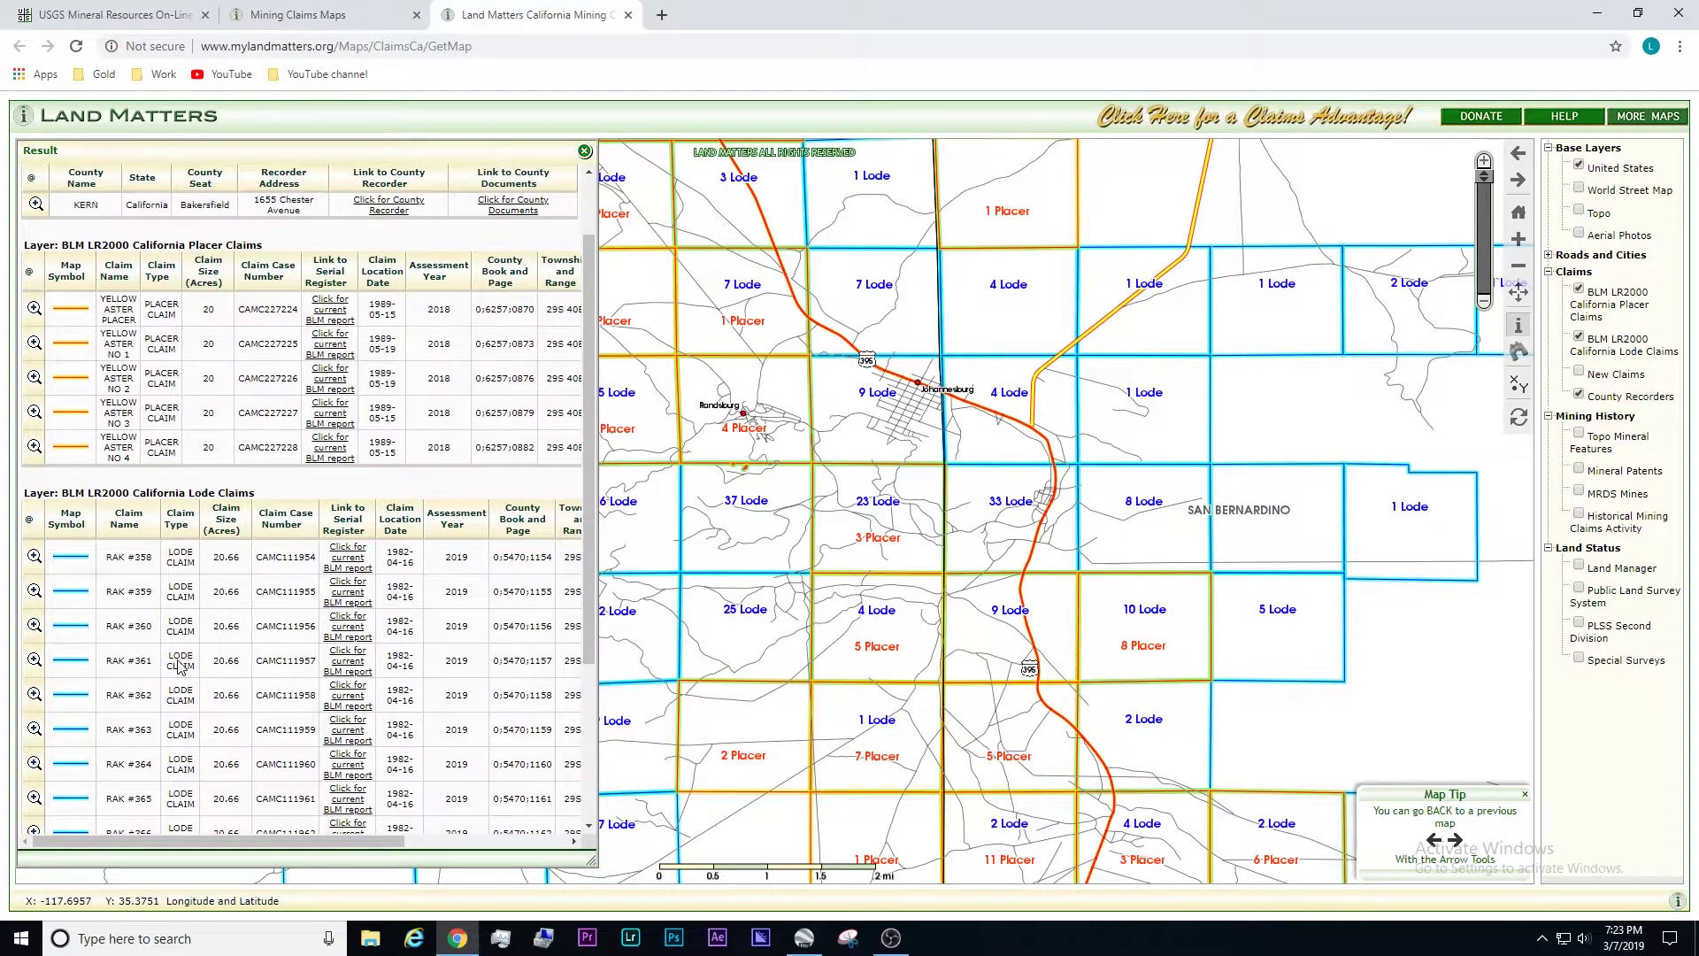
scroll(180, 664, down, 3)
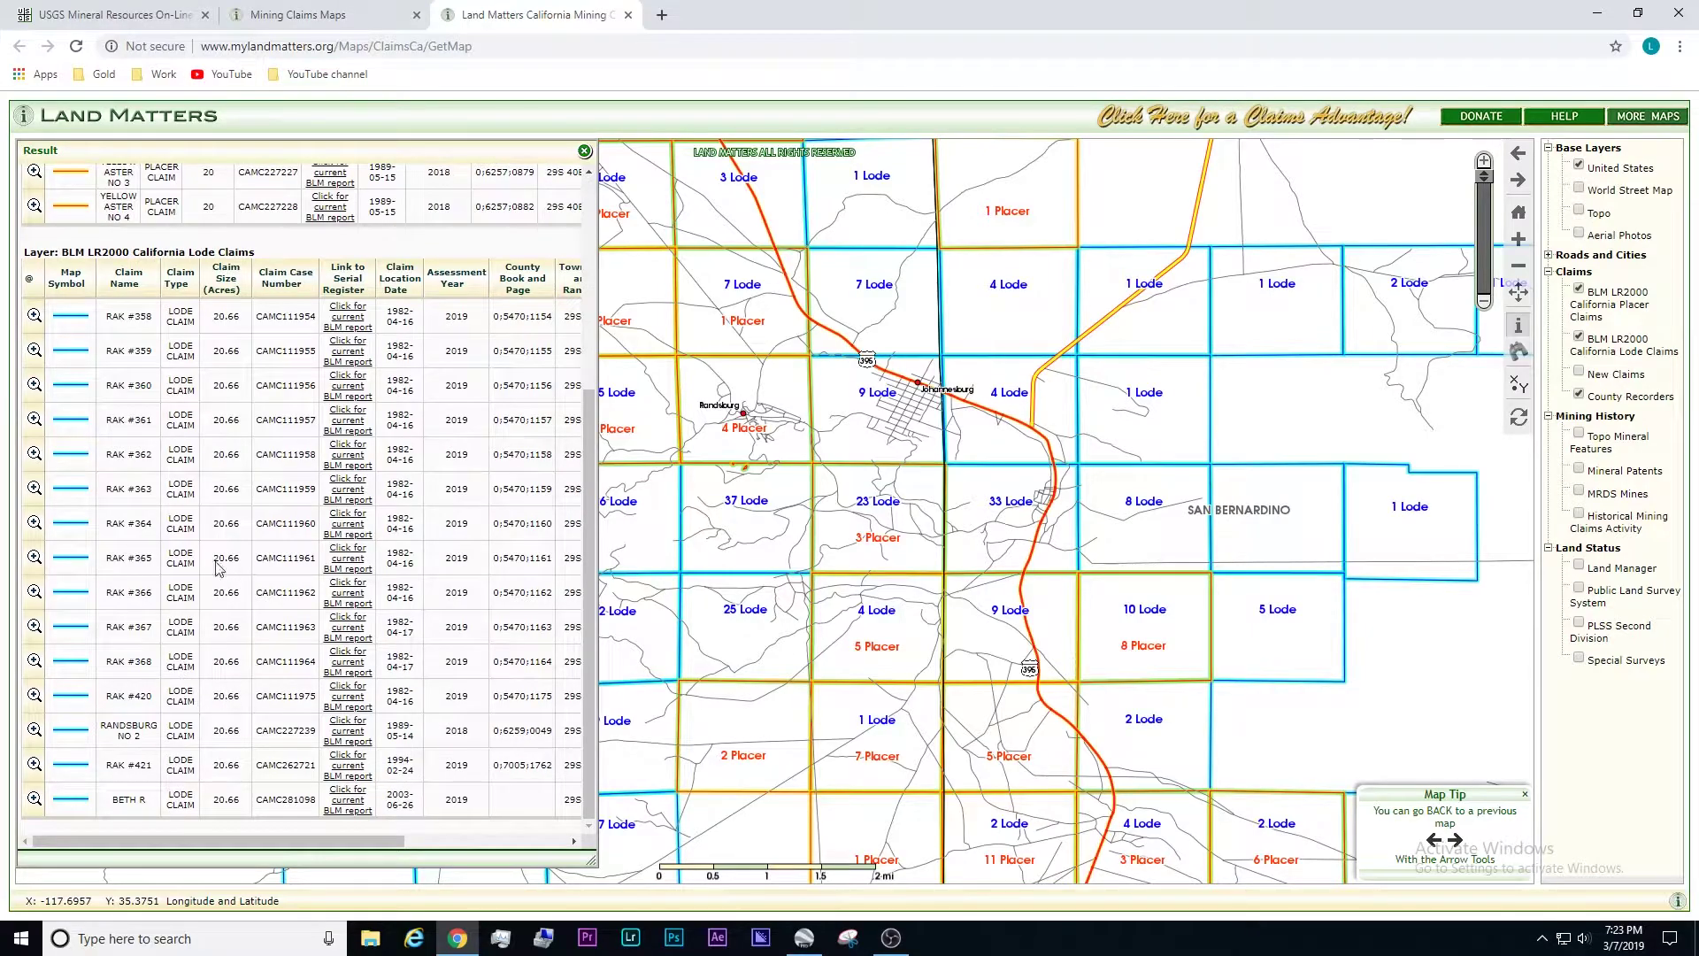
scroll(365, 545, up, 3)
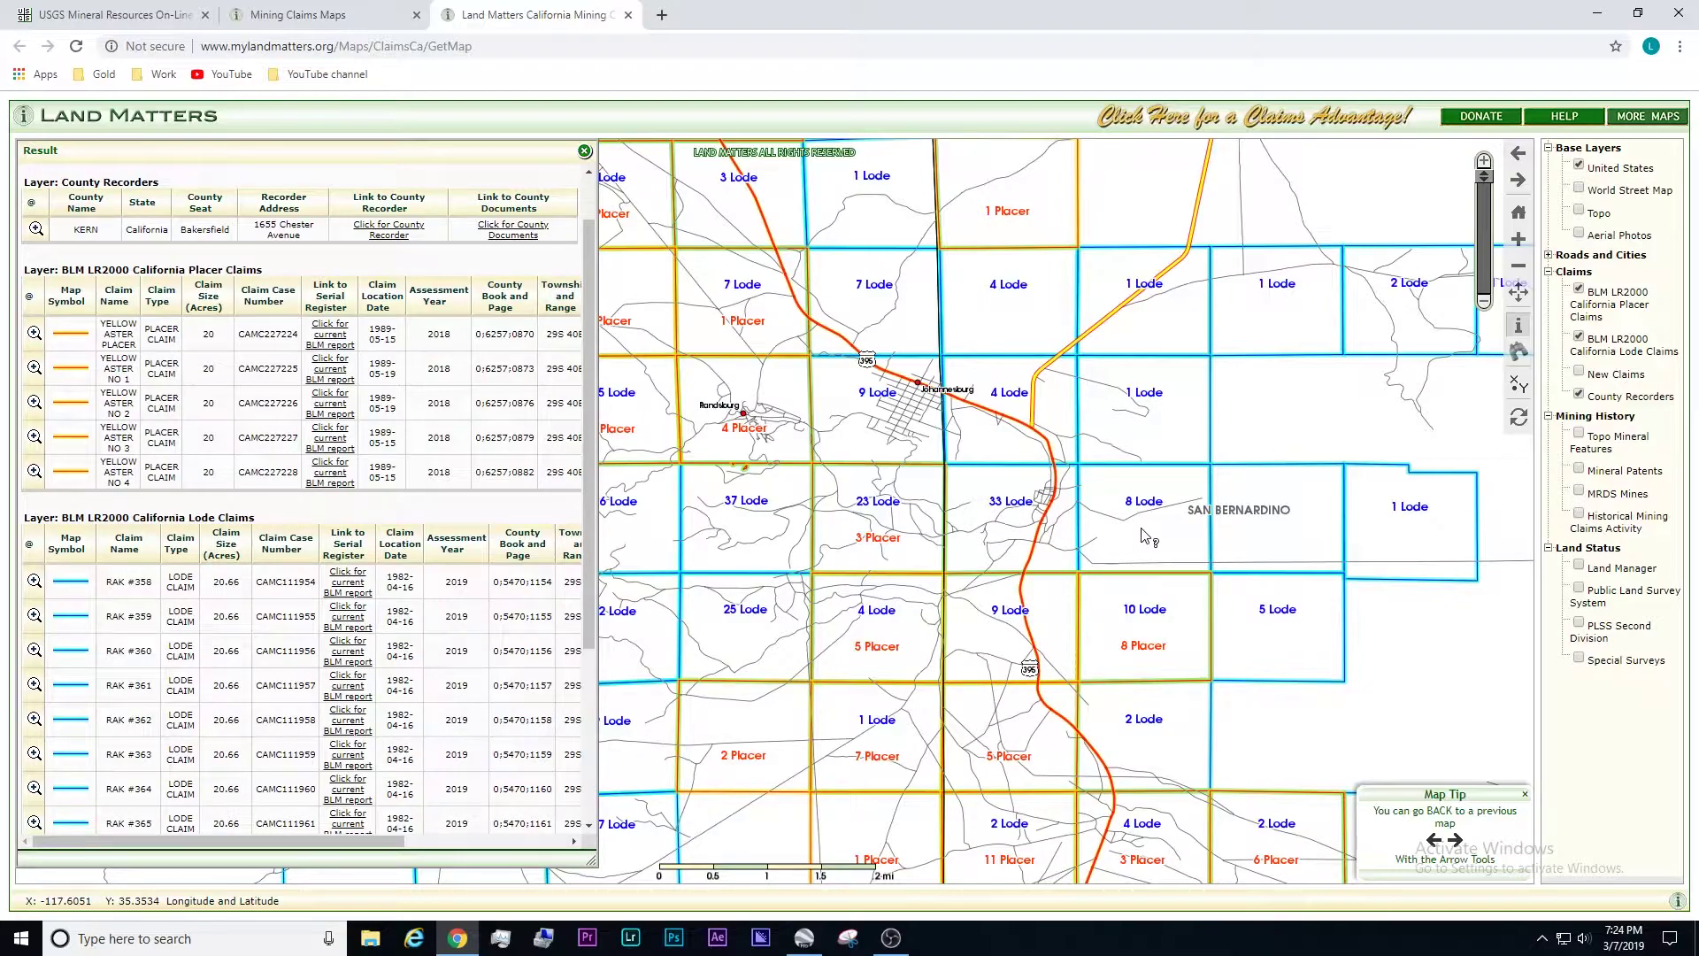
- Close the claim results and turn on the Land Manager layer to examine BLM and other land around Randsburg and Red Mountain
click(584, 150)
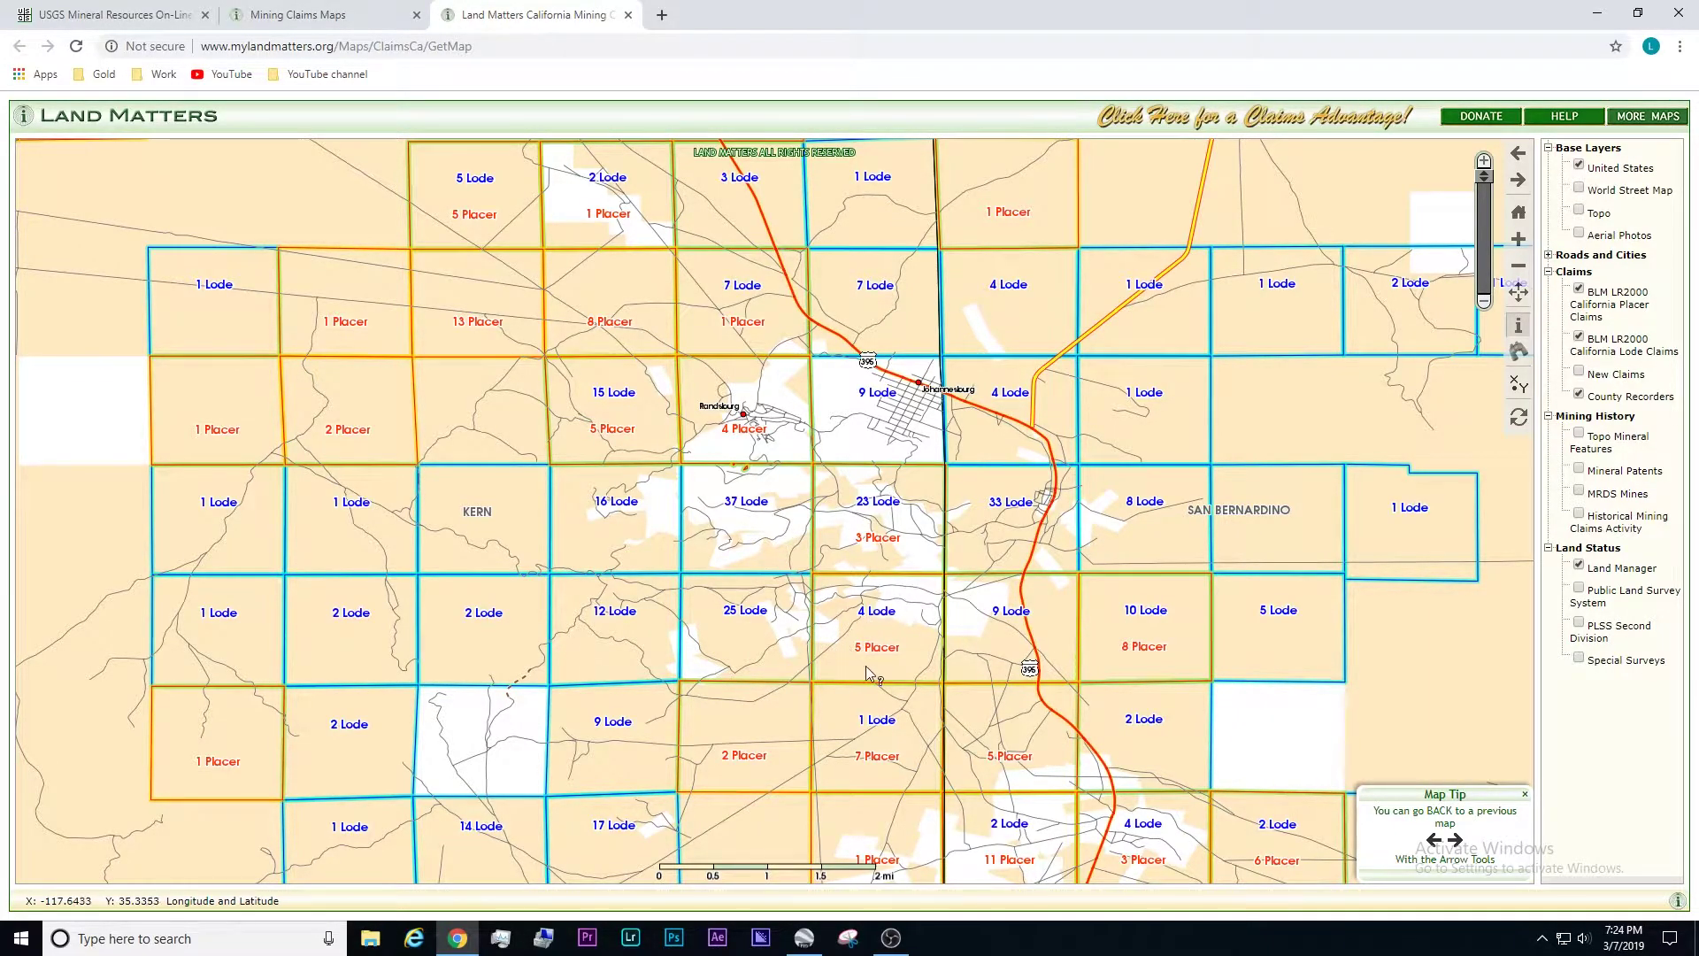
click(1519, 239)
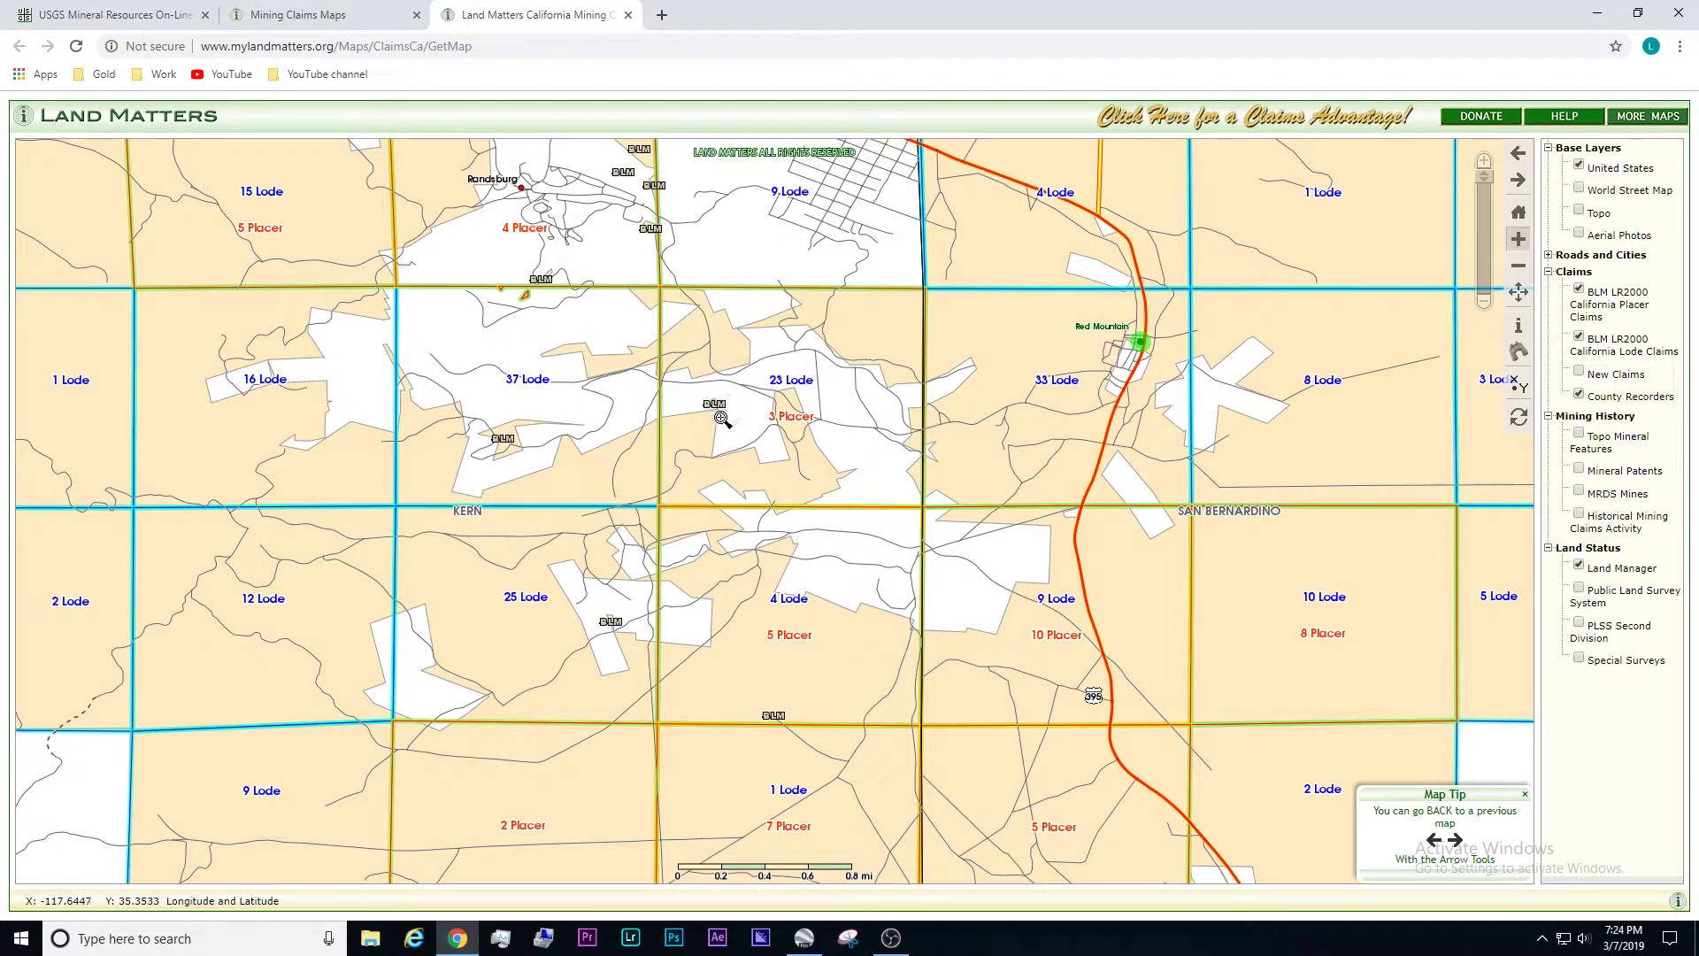
click(678, 428)
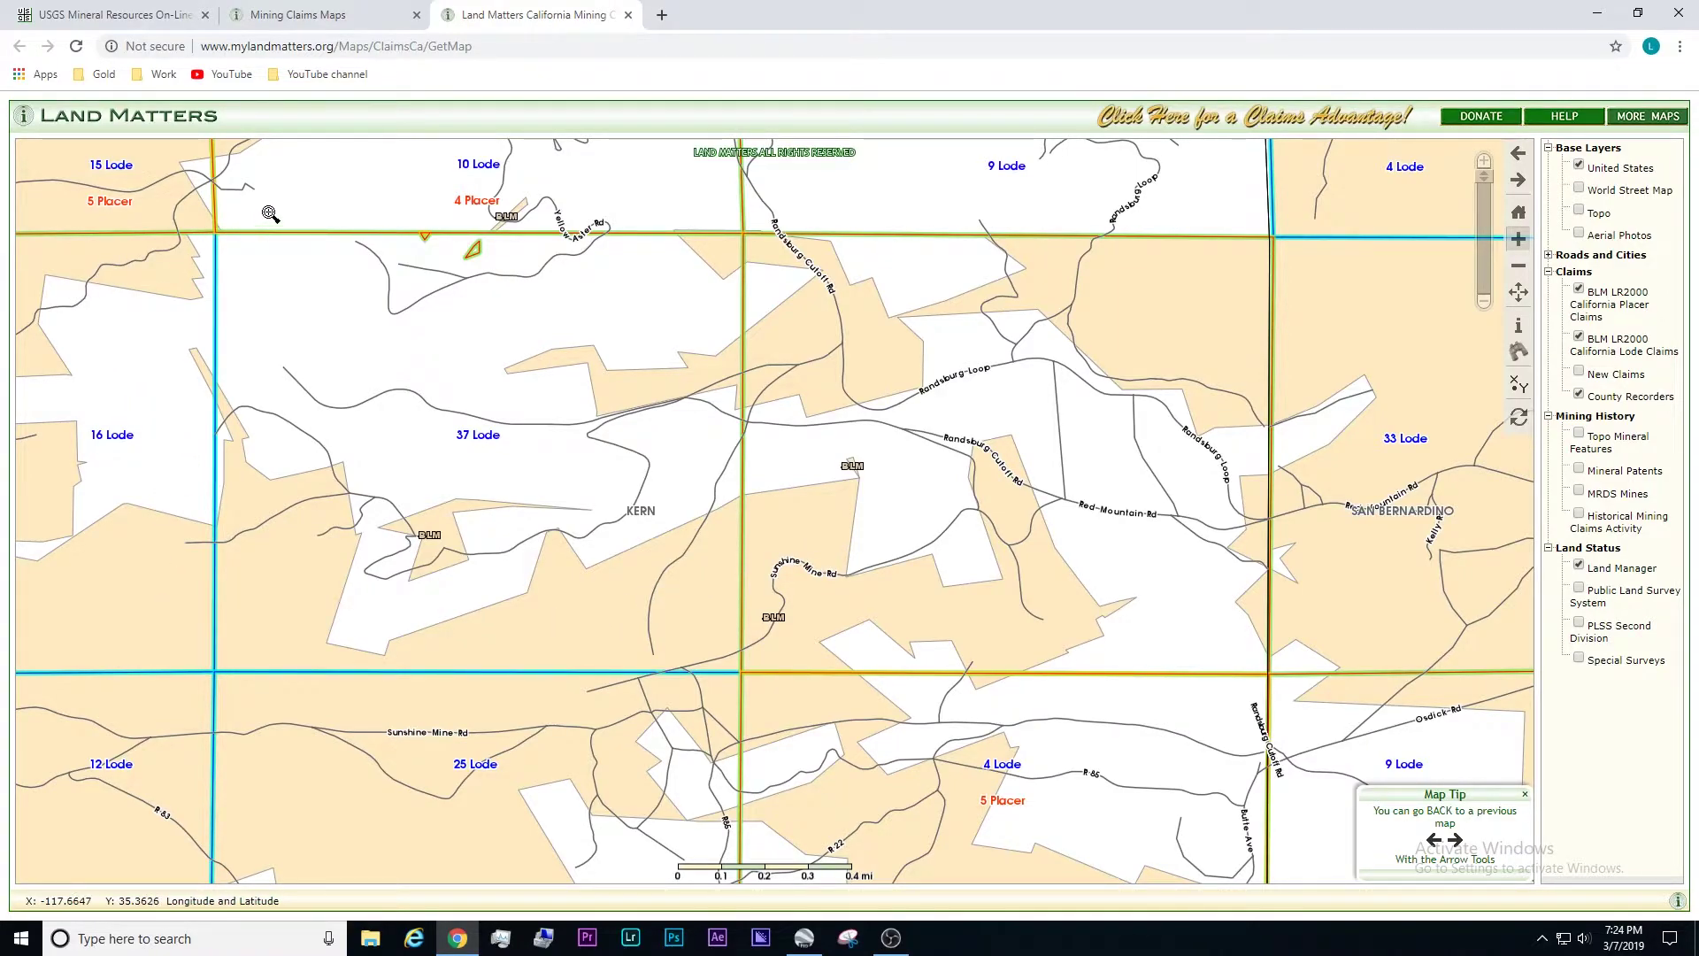
click(1518, 265)
click(878, 515)
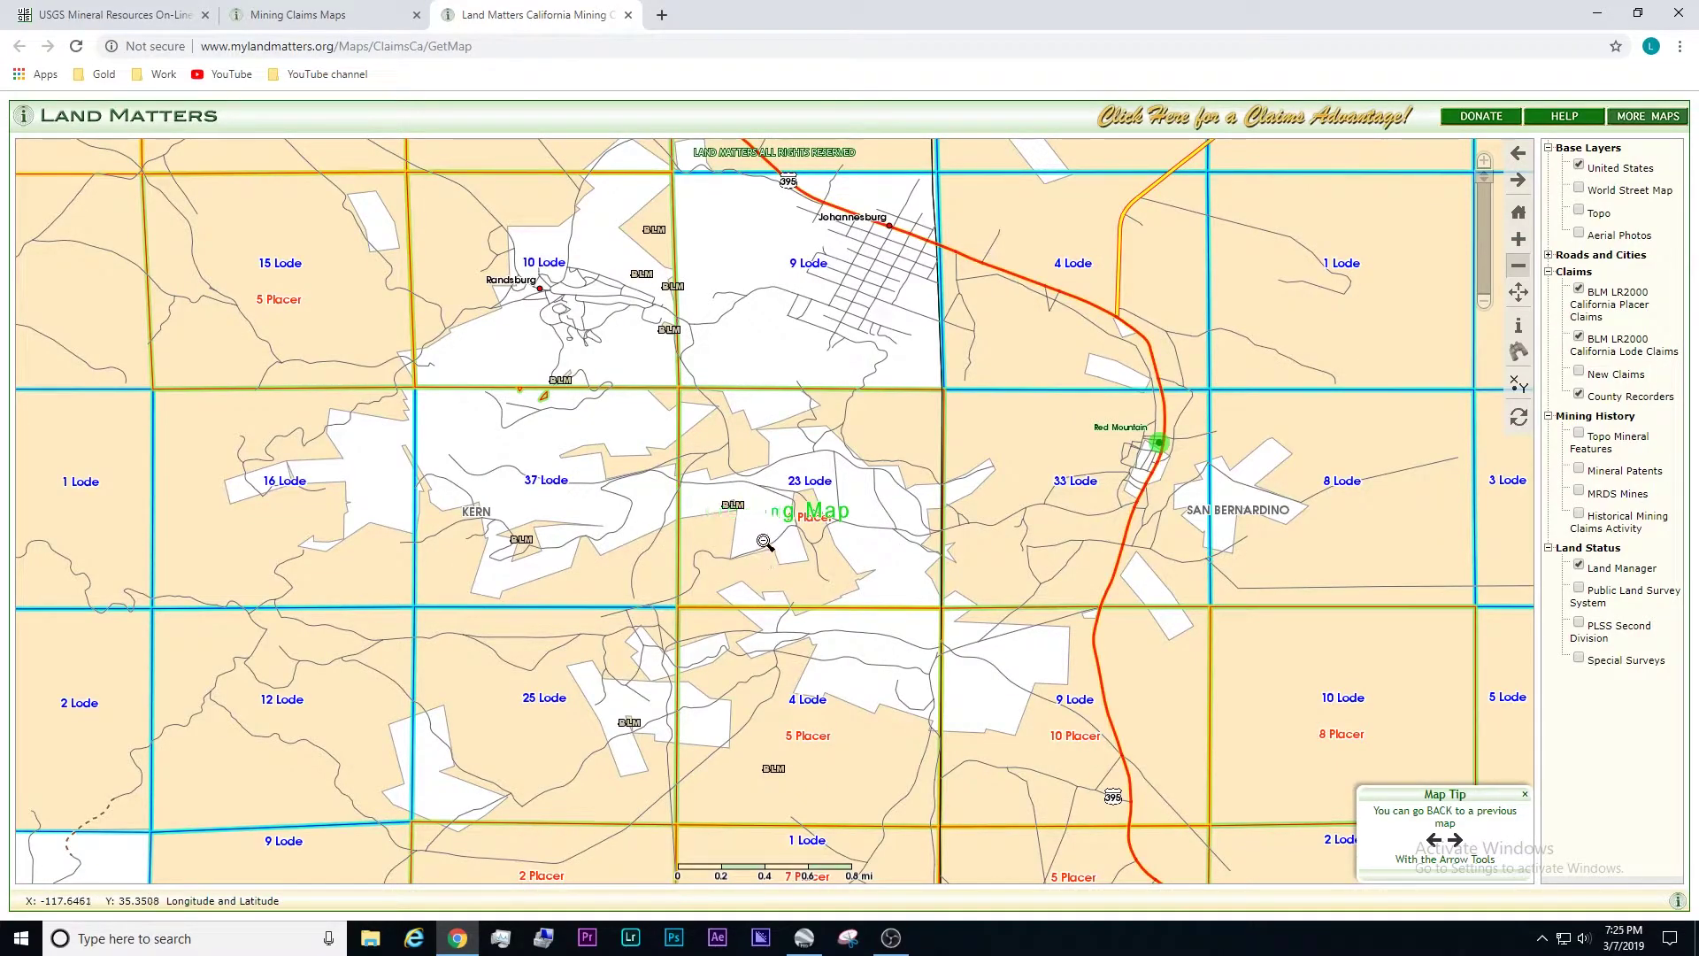
click(771, 505)
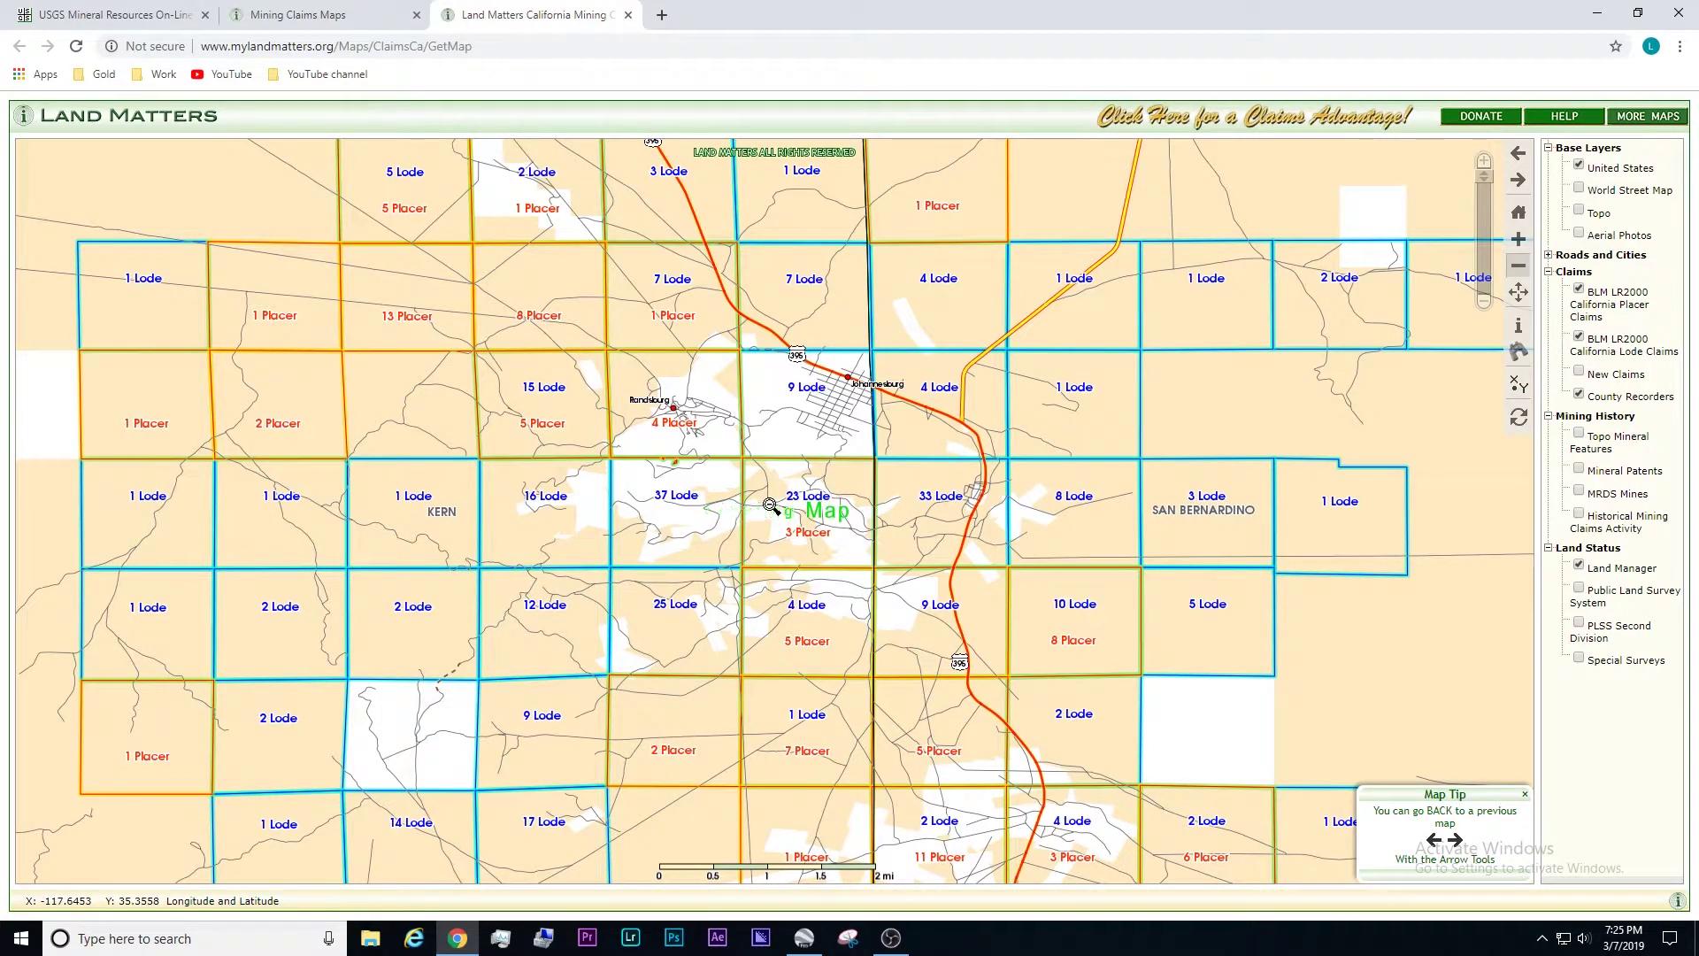